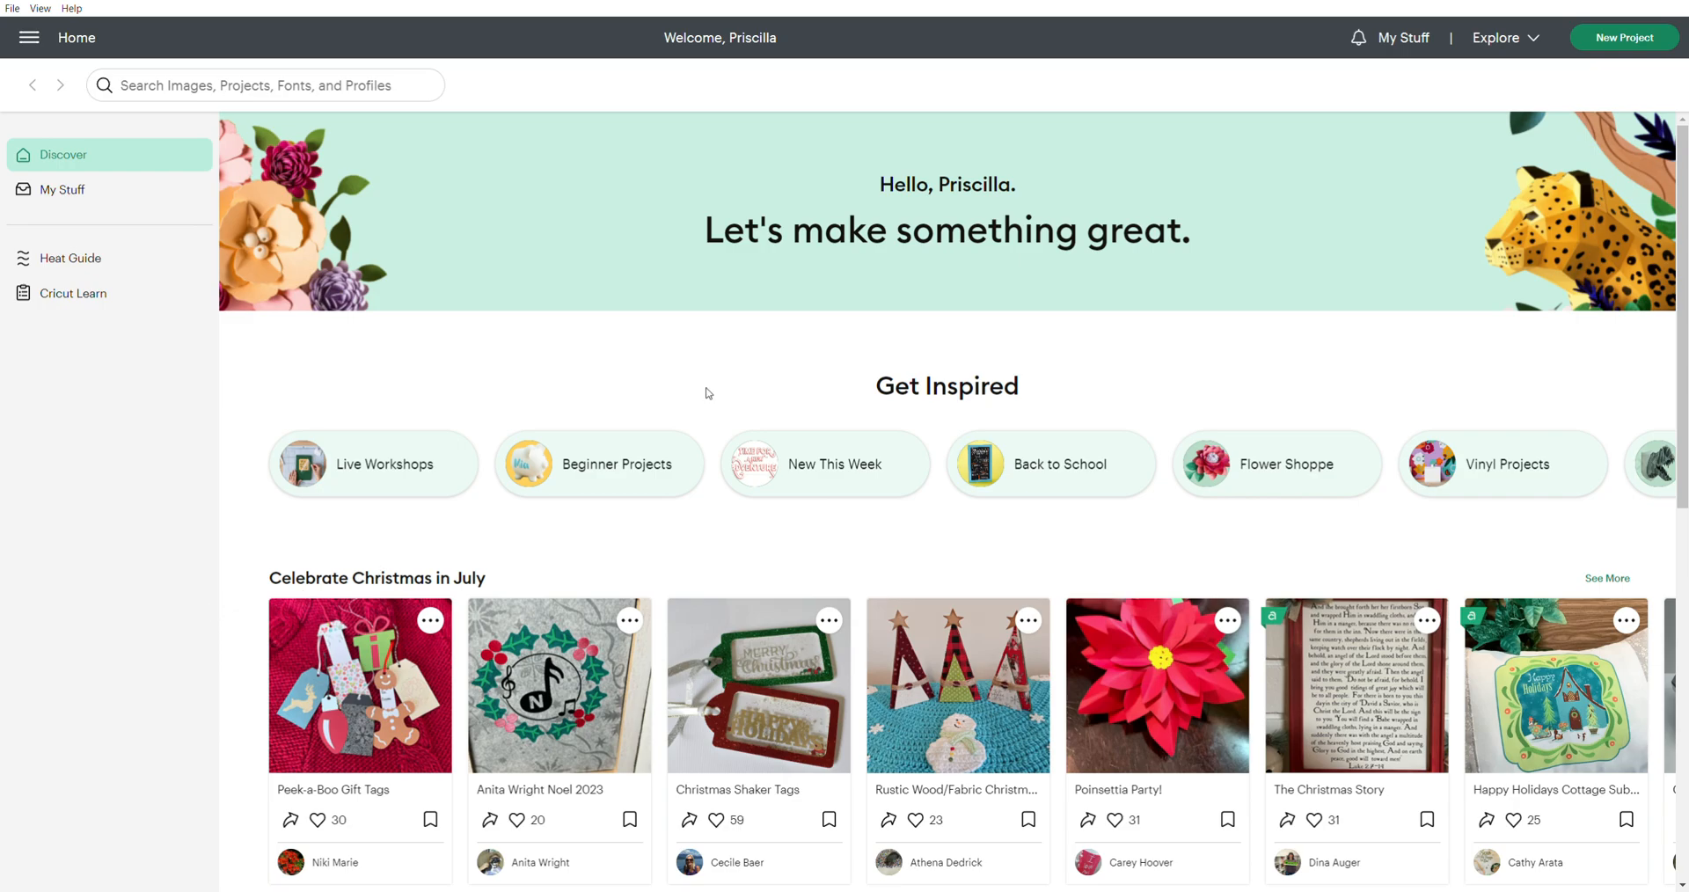
# Start a new project and check the canvas grid and units in the Design Space settings
pyautogui.click(1634, 44)
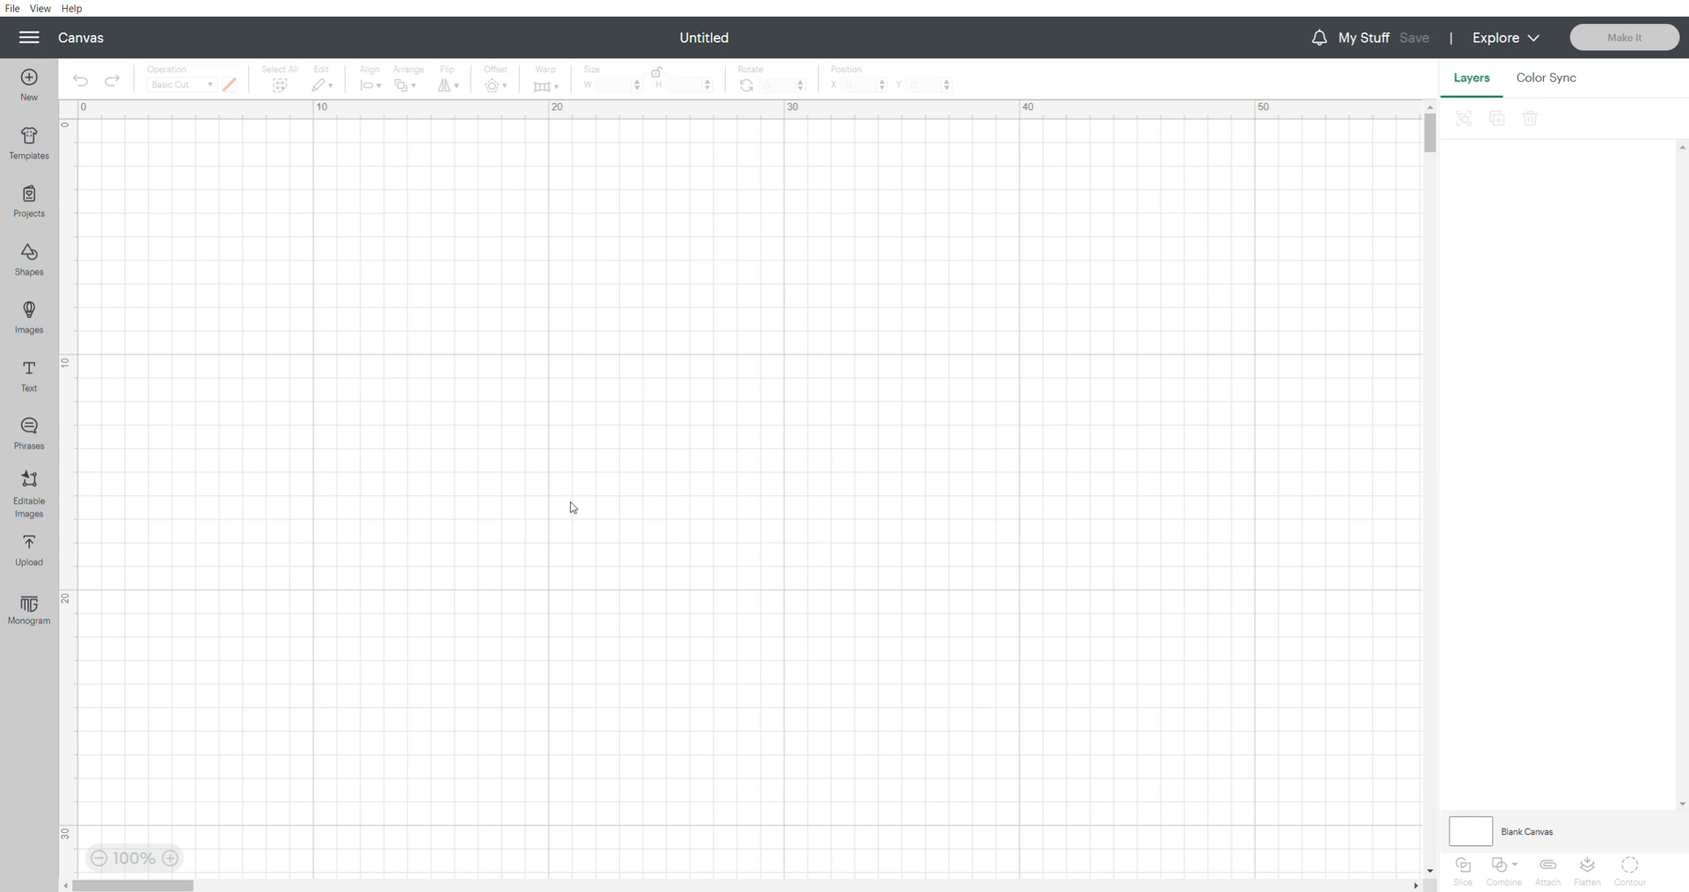
pyautogui.click(33, 39)
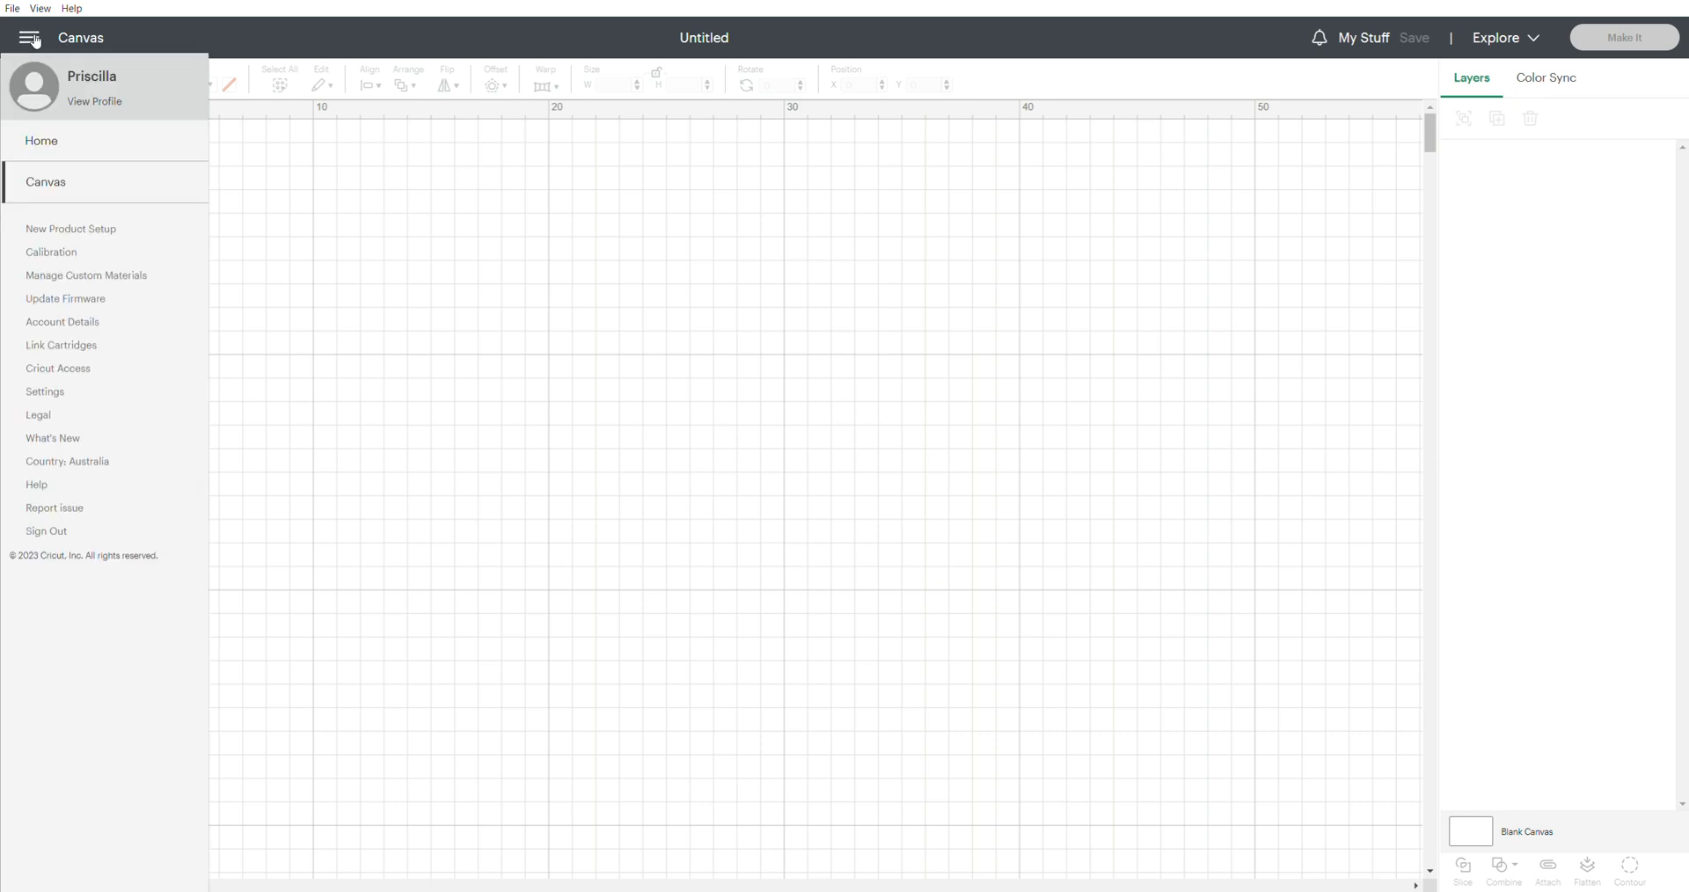
pyautogui.click(44, 391)
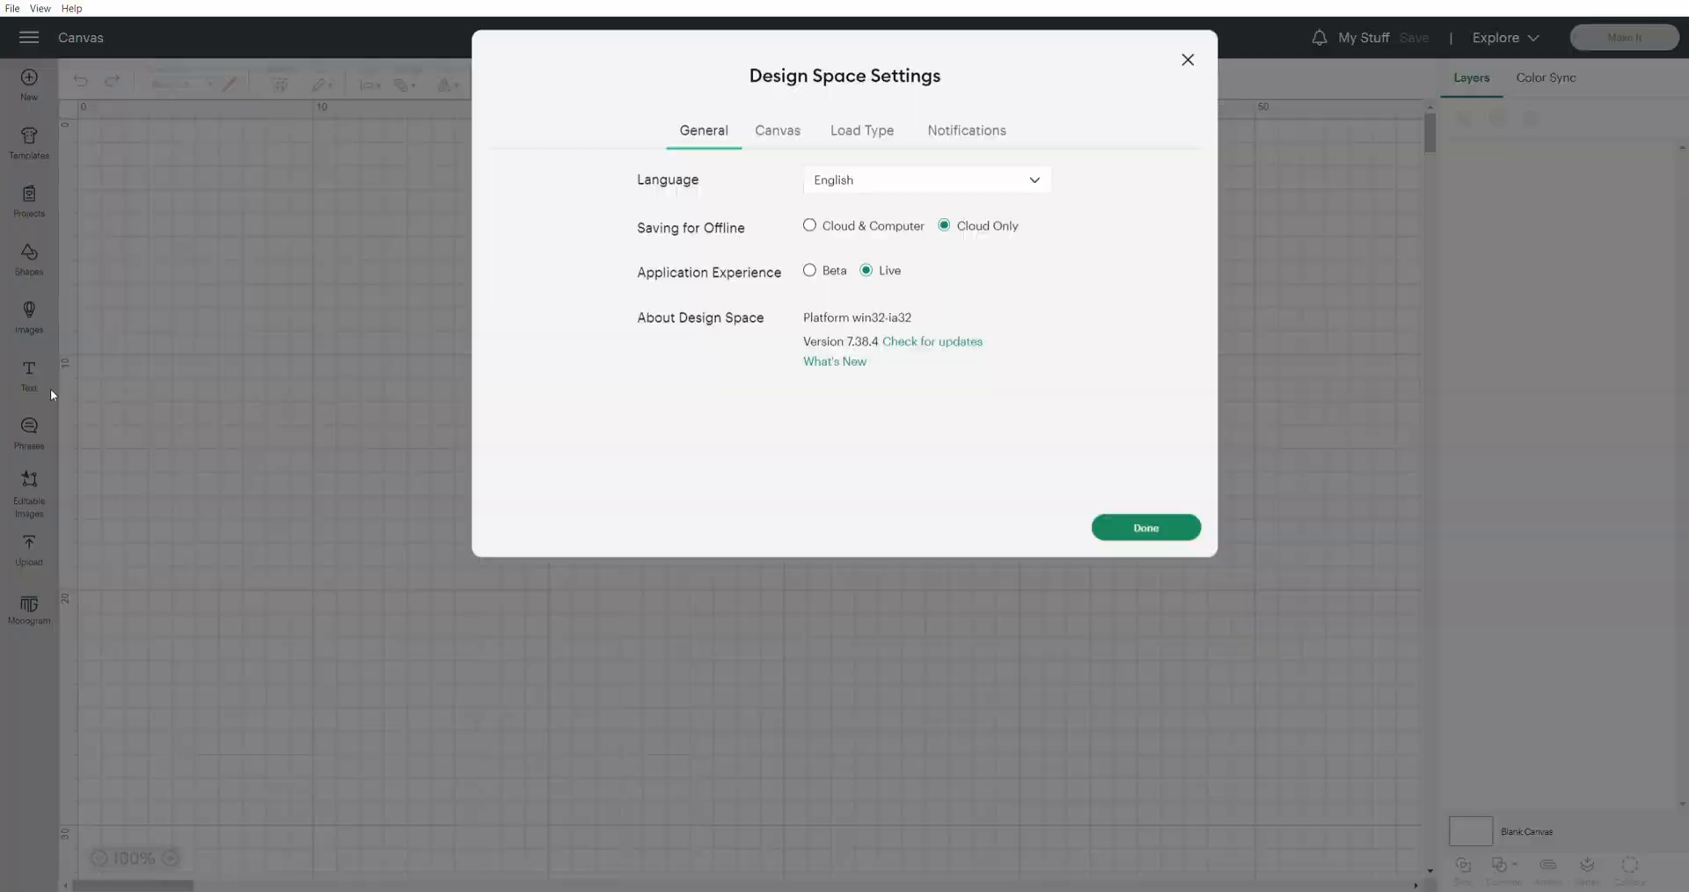
pyautogui.click(780, 147)
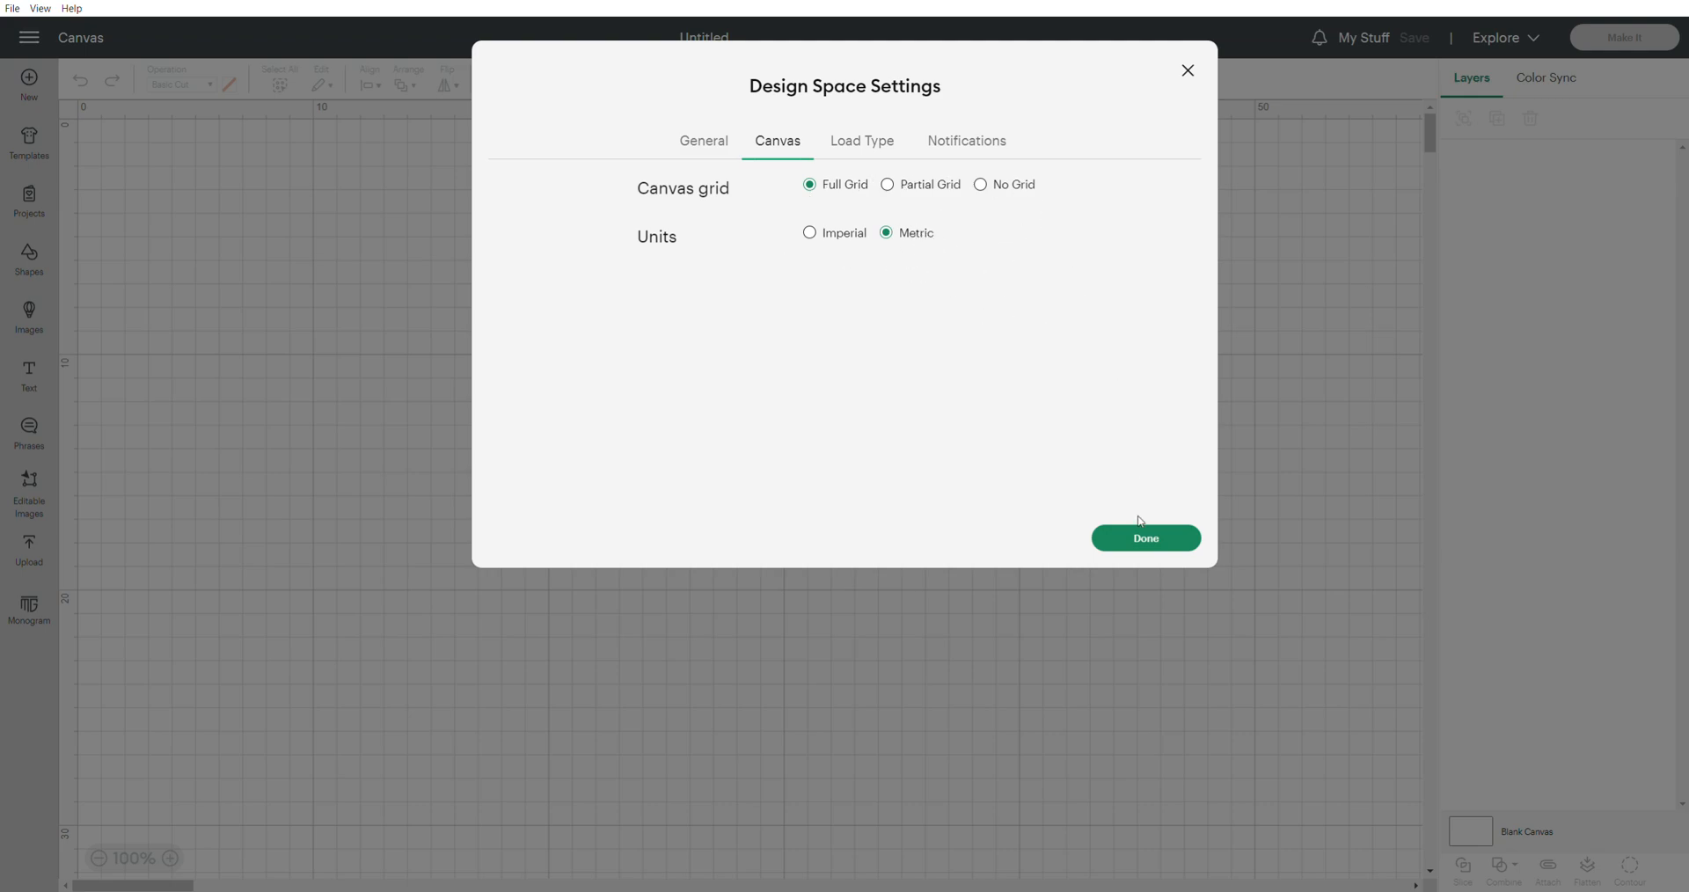
pyautogui.click(1158, 543)
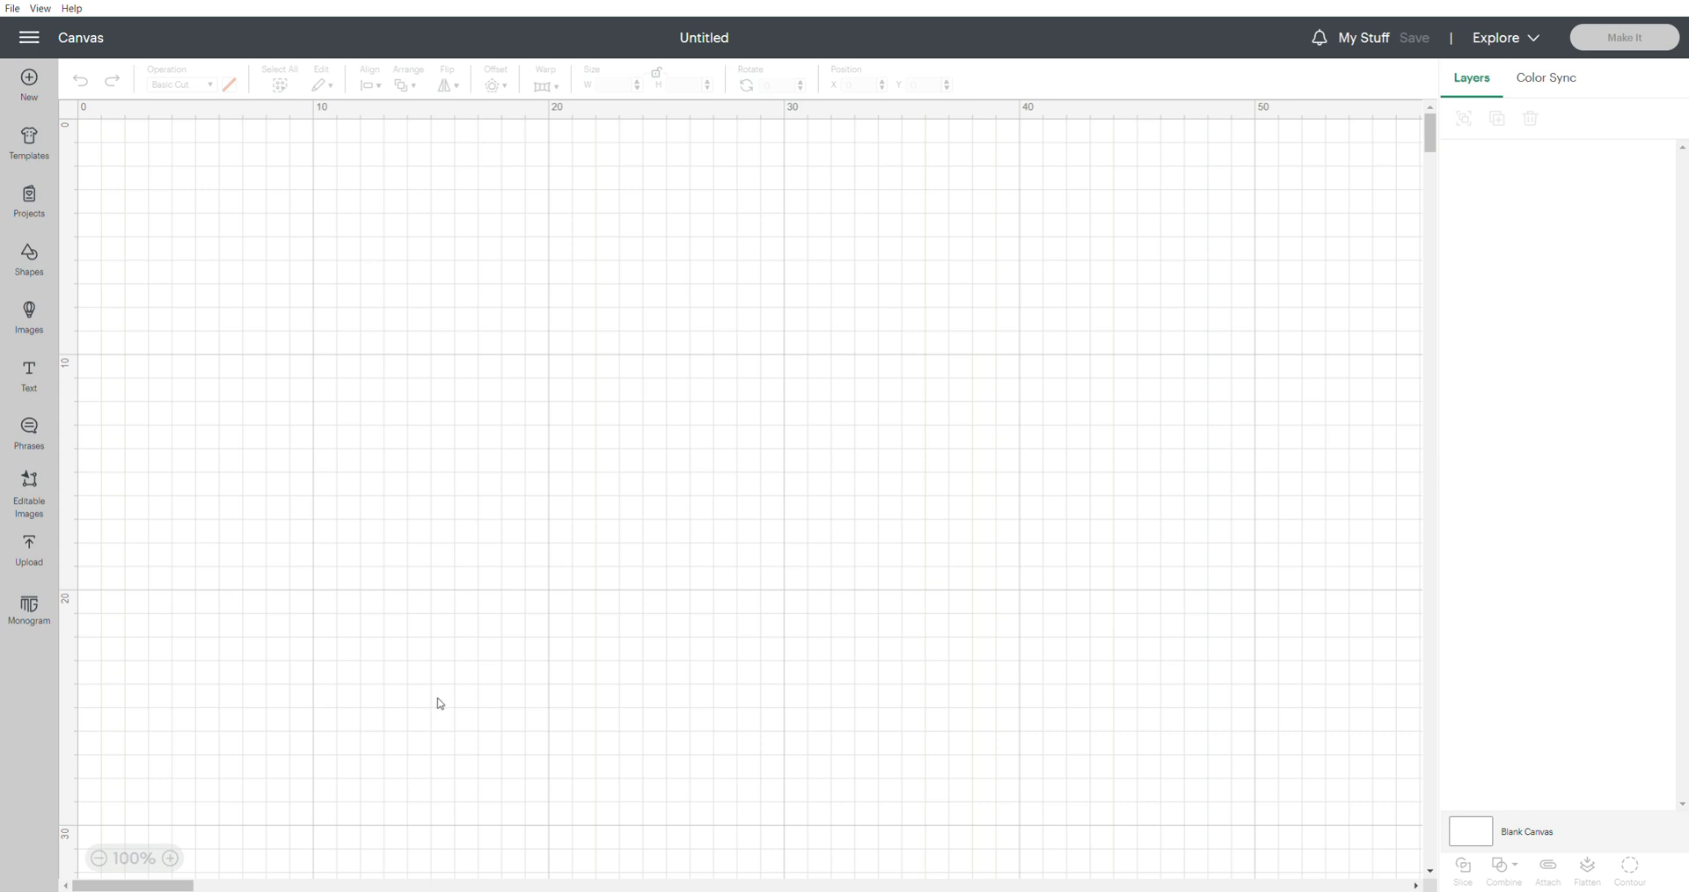
# Insert a circle, move it to about X 11.25, Y 6.67 cm, and set its width to 14 cm with proportions locked
pyautogui.click(36, 260)
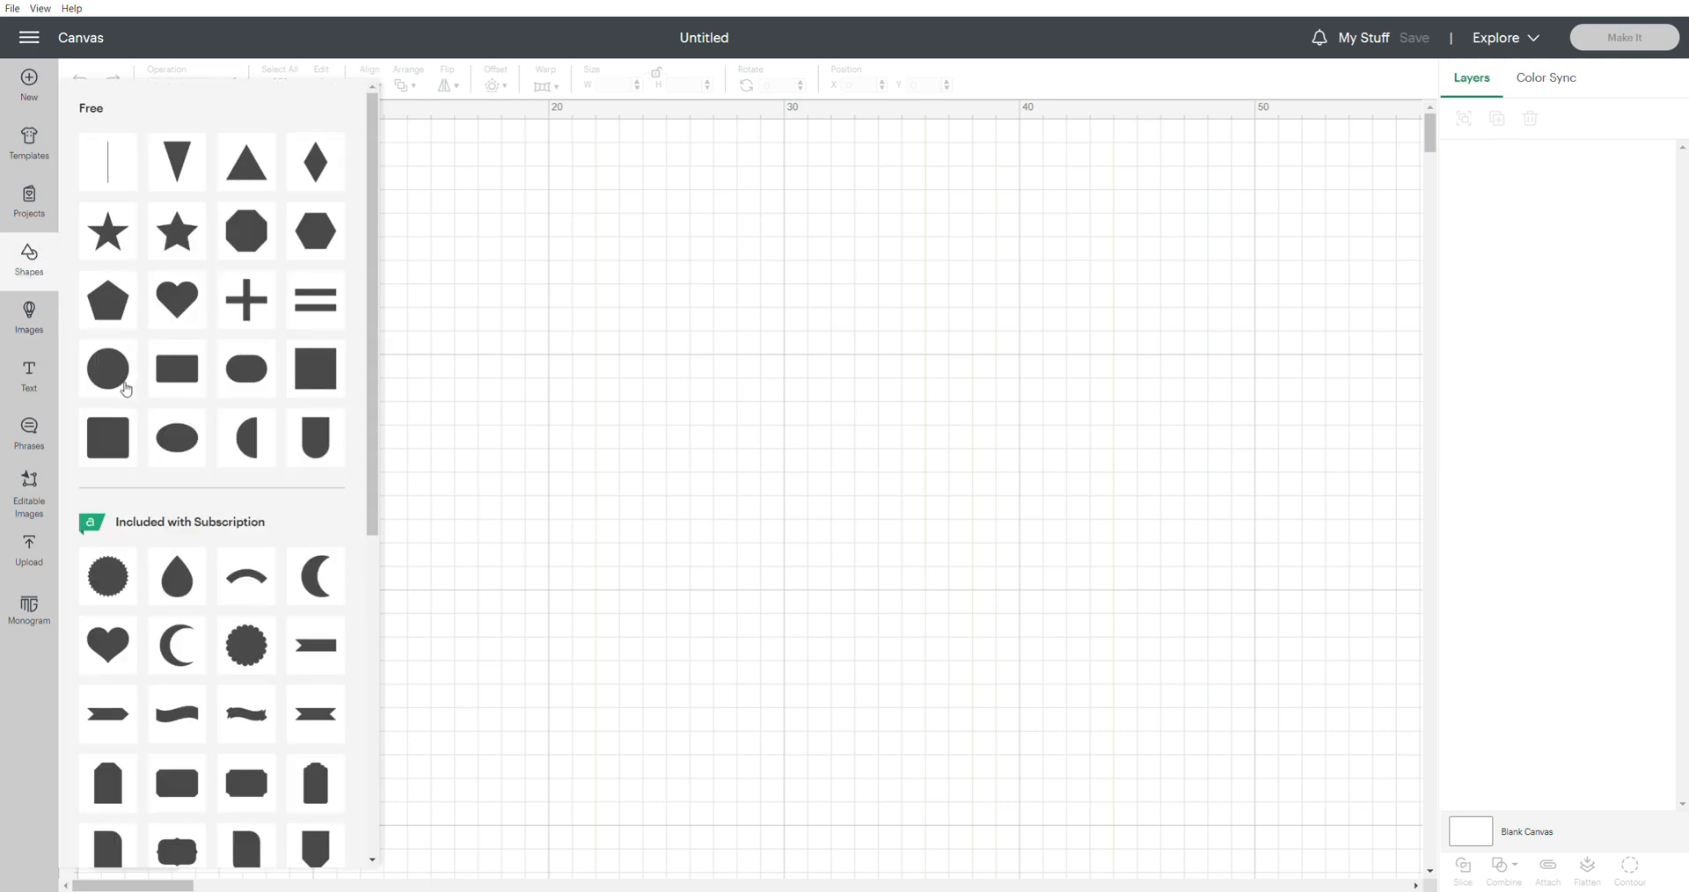
pyautogui.click(127, 388)
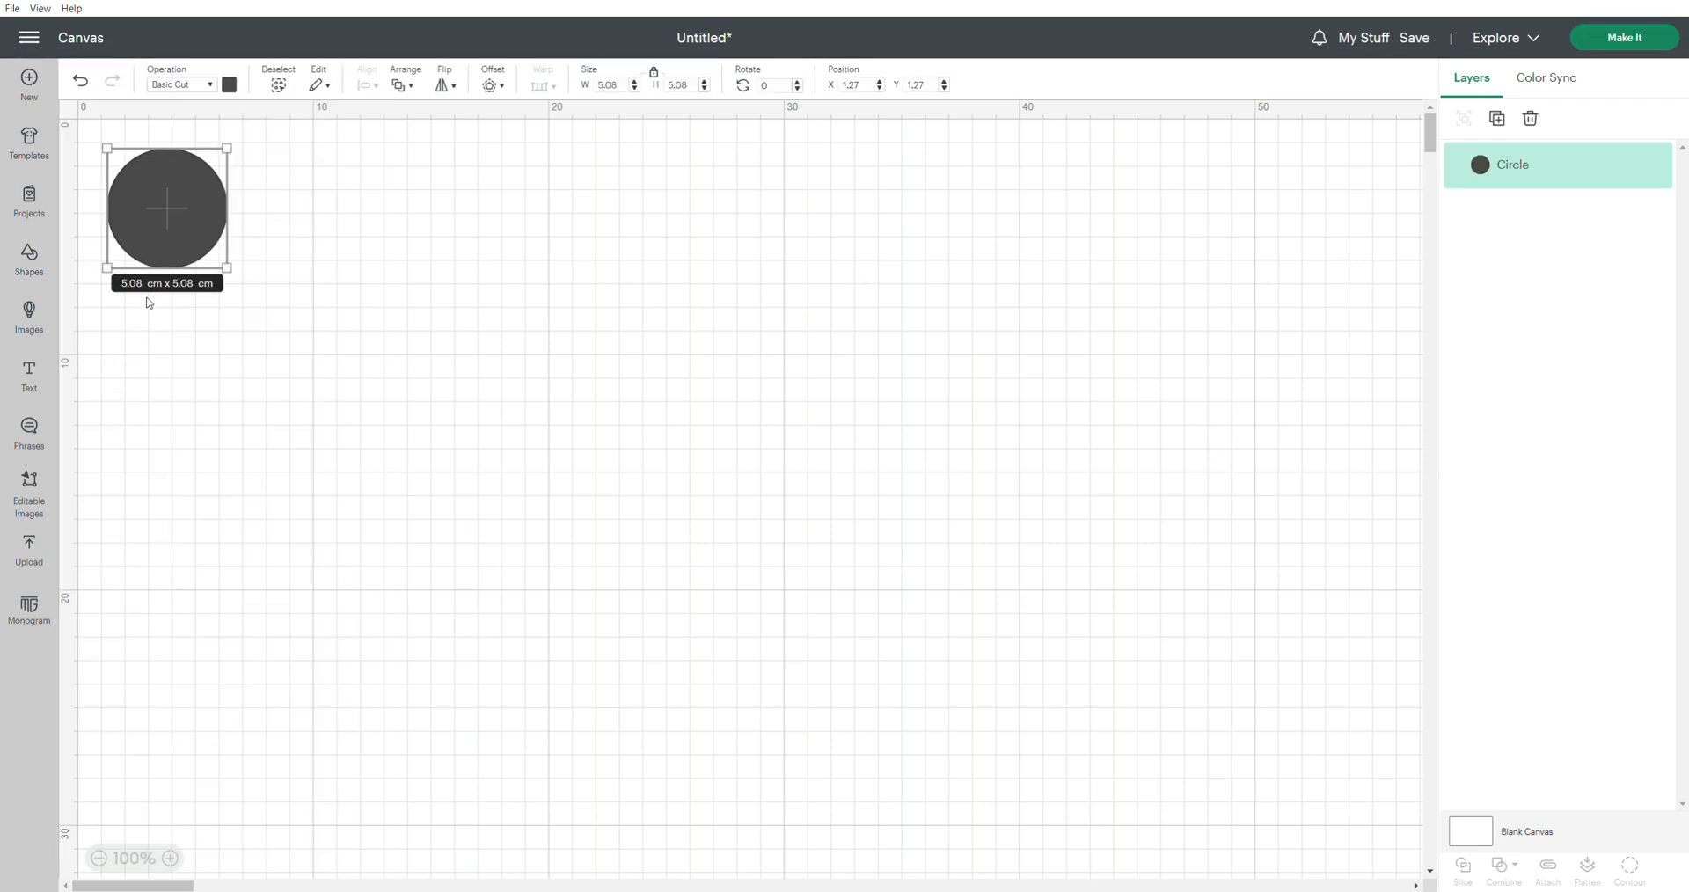
pyautogui.moveTo(166, 234); pyautogui.dragTo(402, 363)
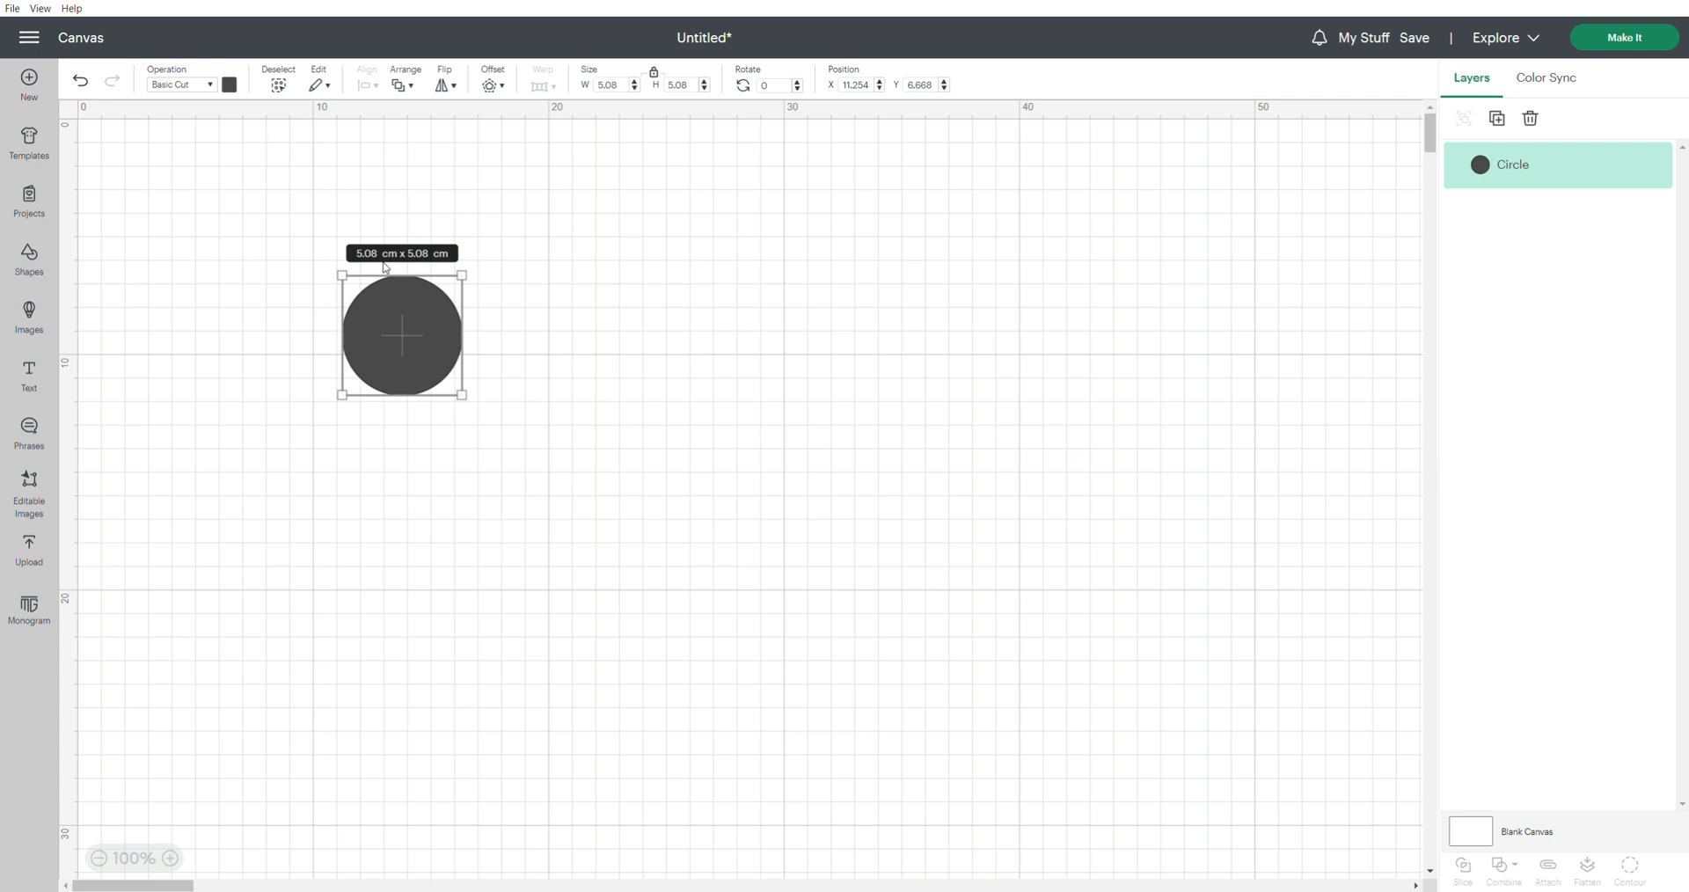
pyautogui.moveTo(469, 404); pyautogui.dragTo(585, 488)
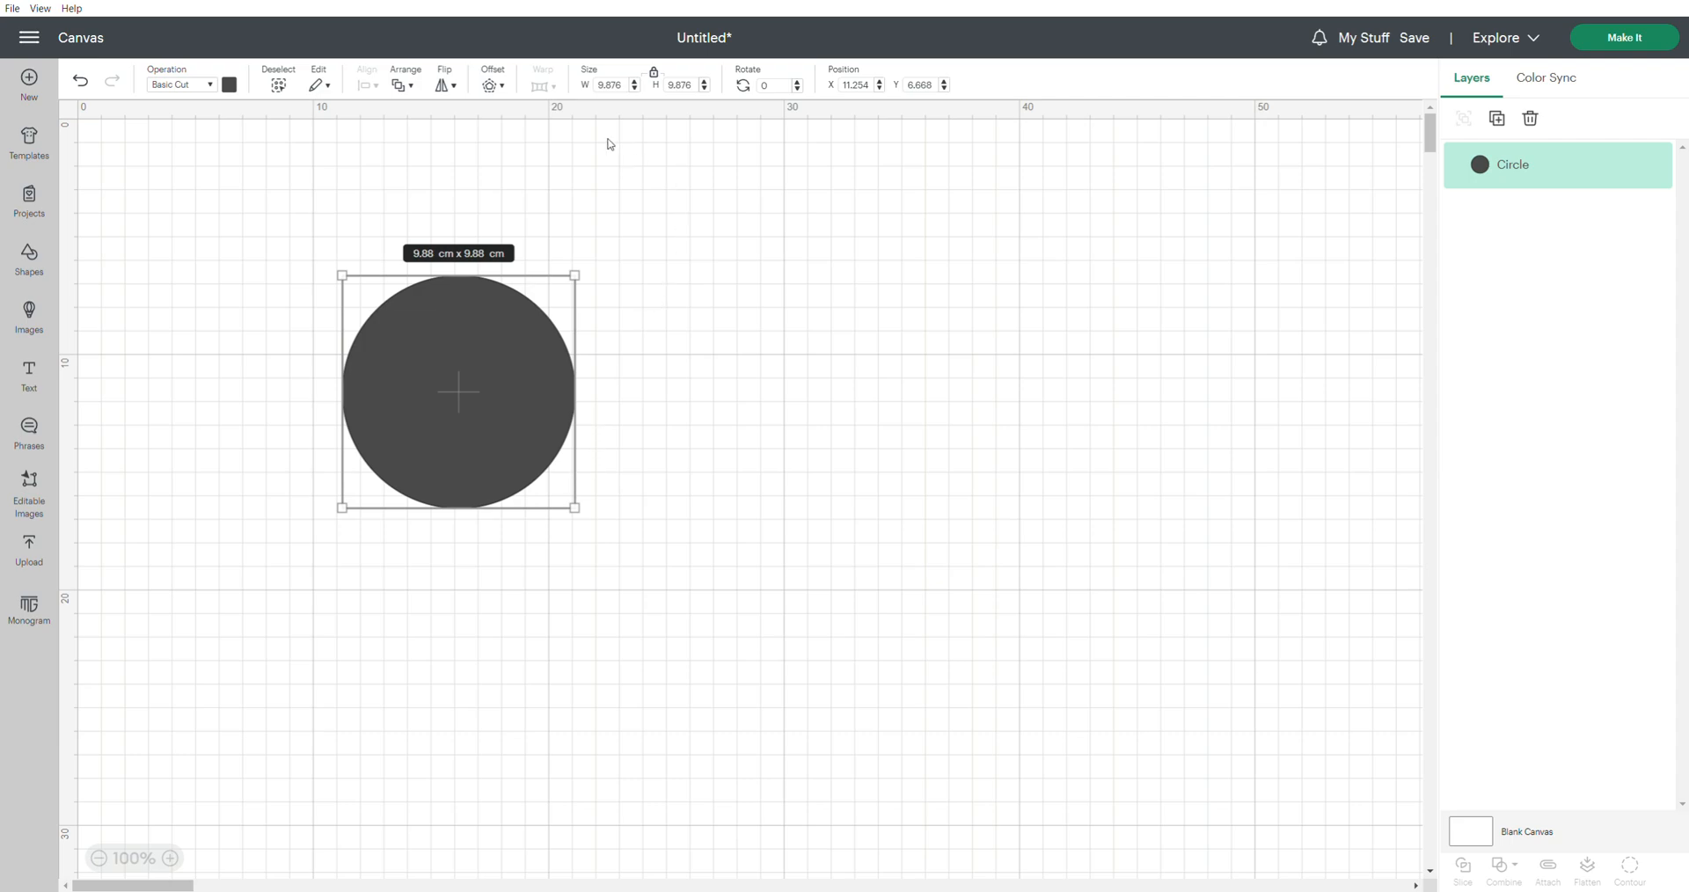
pyautogui.click(594, 87)
pyautogui.write('14')
pyautogui.press('Return')
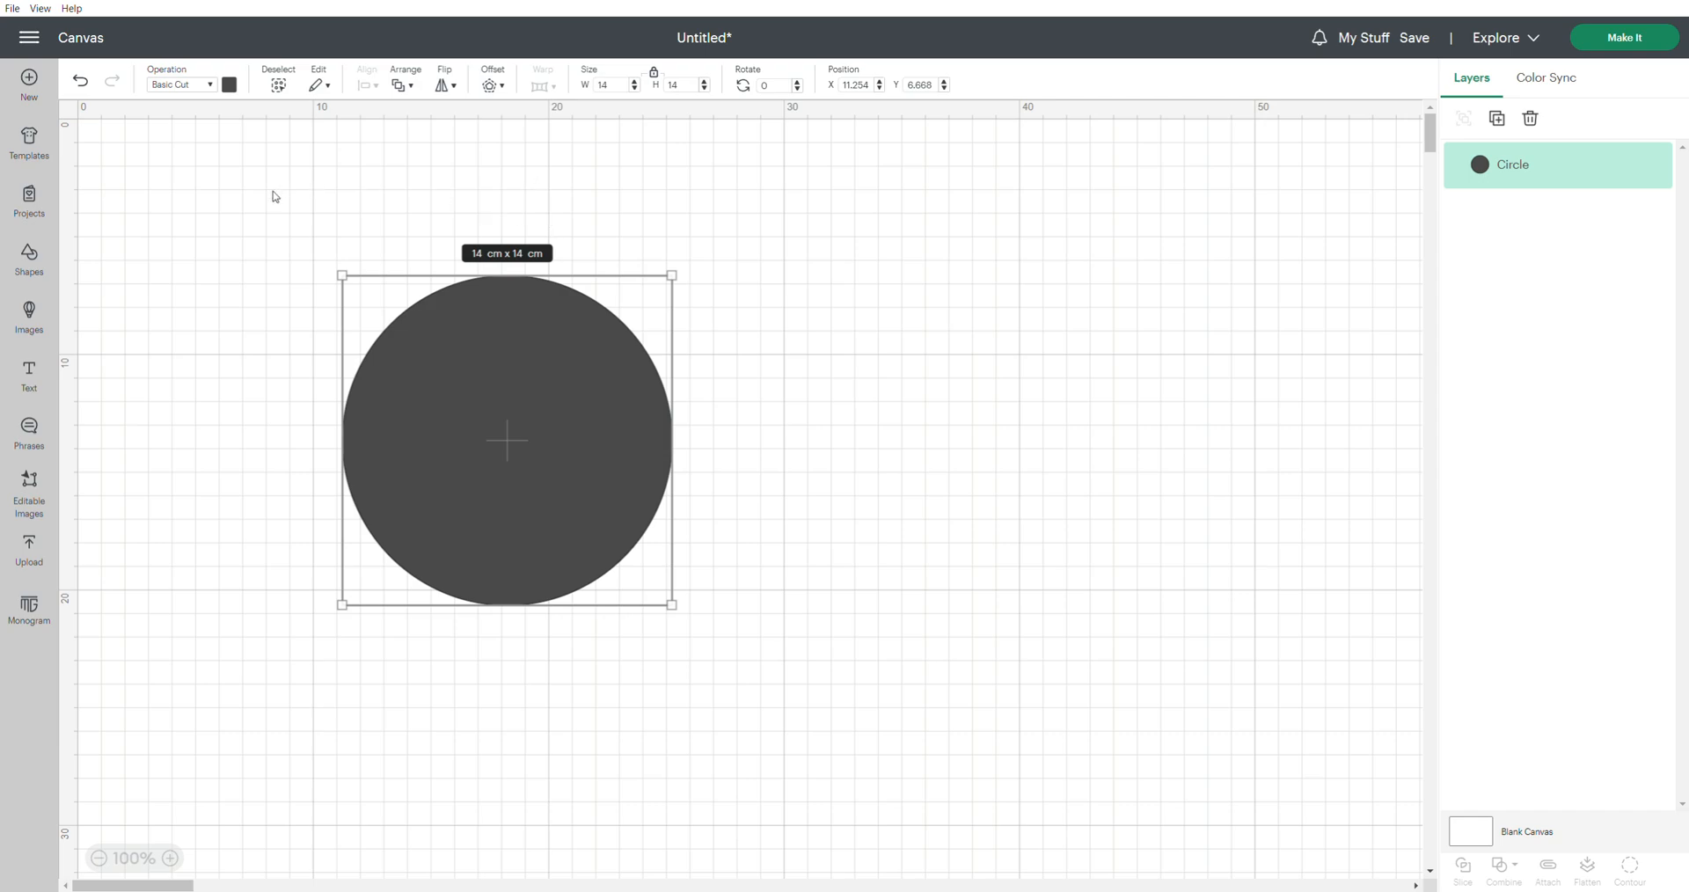
# Insert a heart shape and scale it down to about 4.13 by 3.65 cm
pyautogui.click(36, 261)
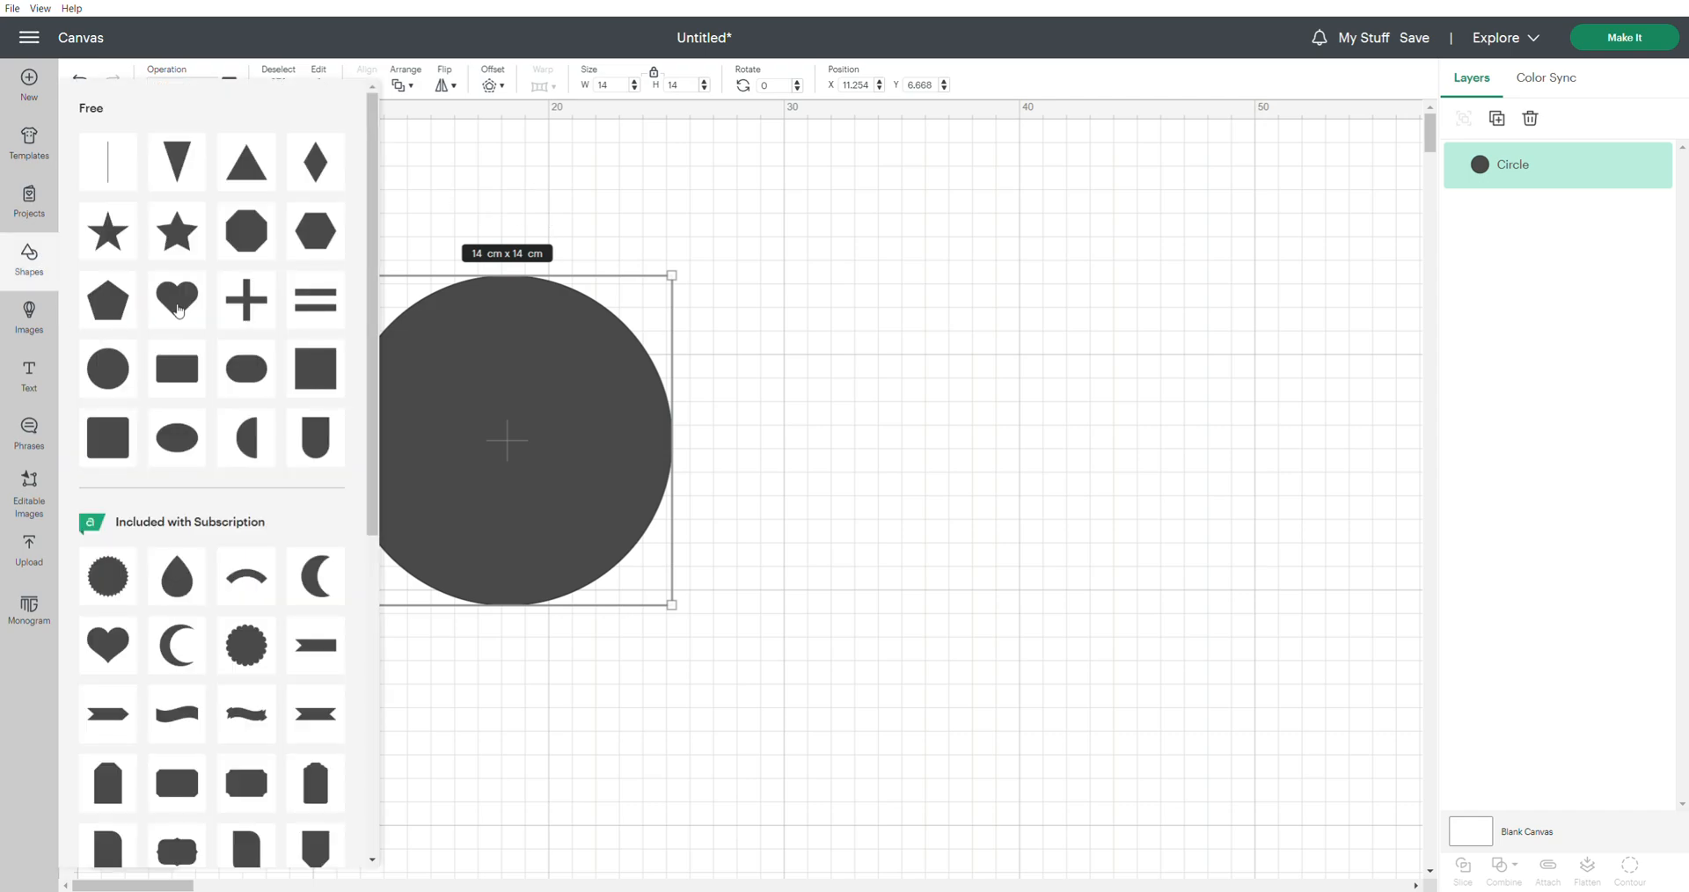
pyautogui.click(179, 312)
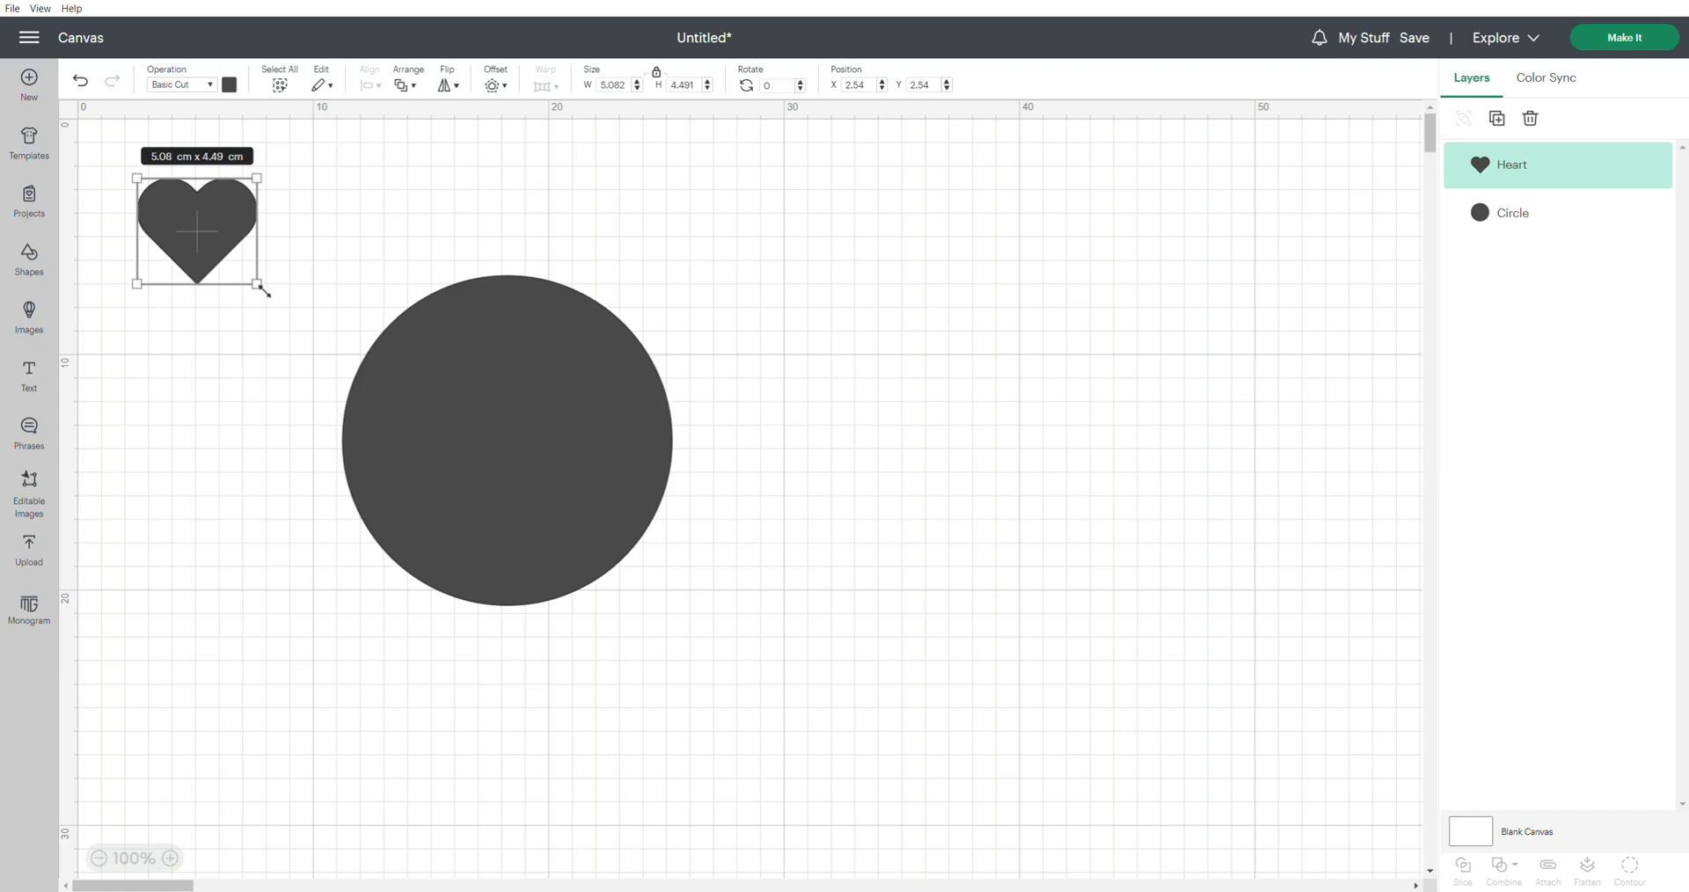
pyautogui.moveTo(262, 291); pyautogui.dragTo(240, 262)
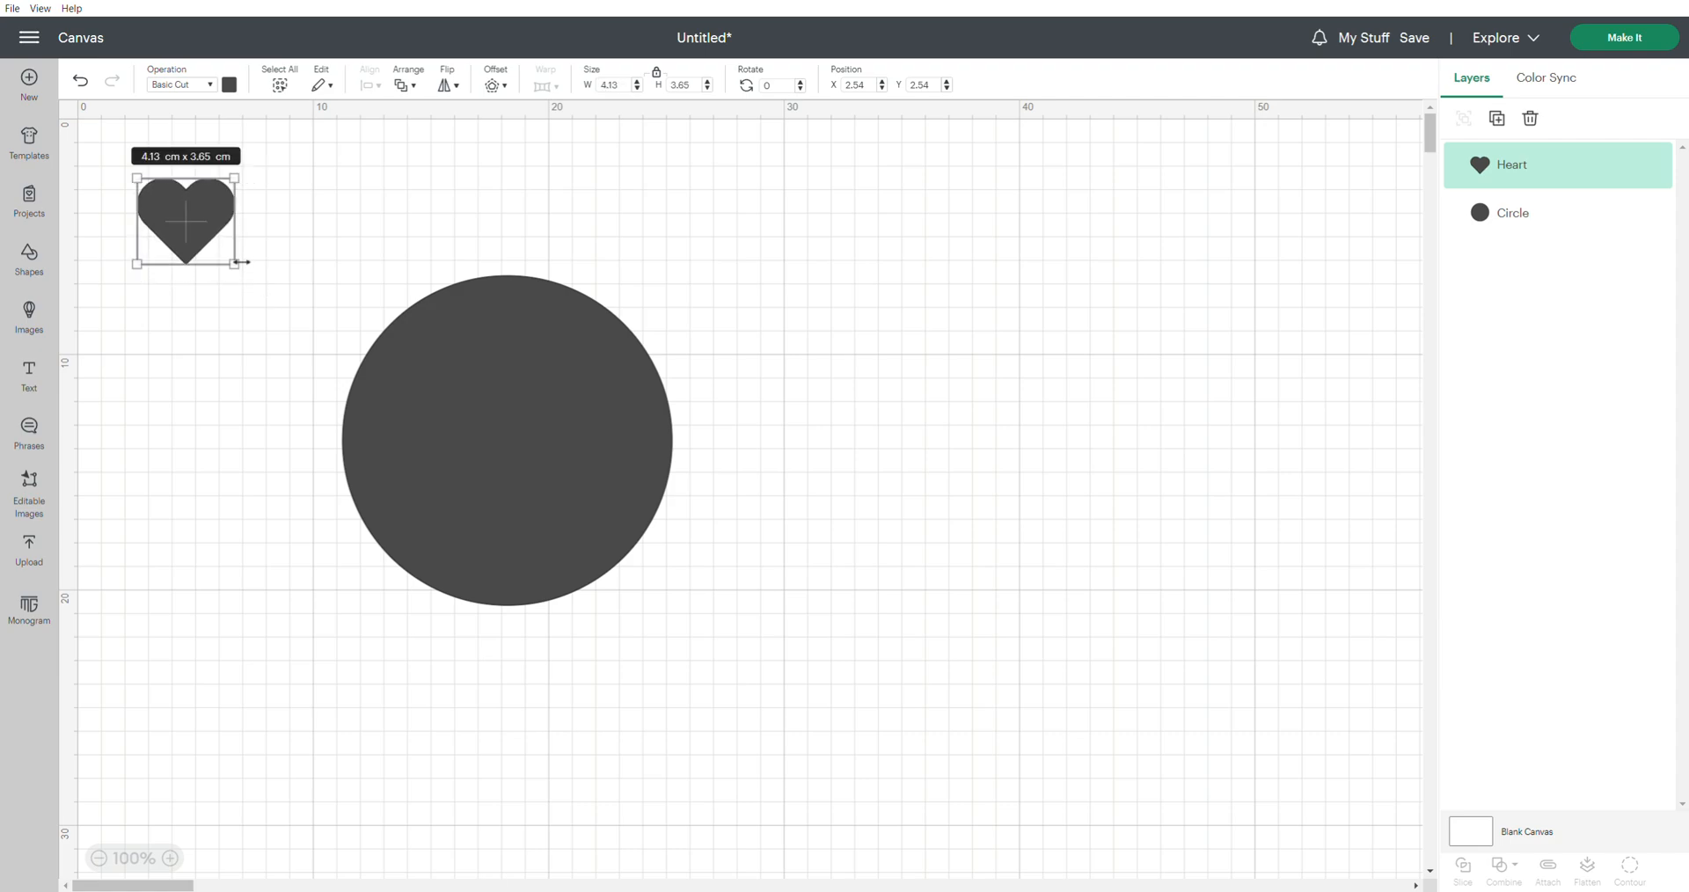
# Duplicate the heart and place the two hearts side by side on the circle as eyes
pyautogui.click(1500, 123)
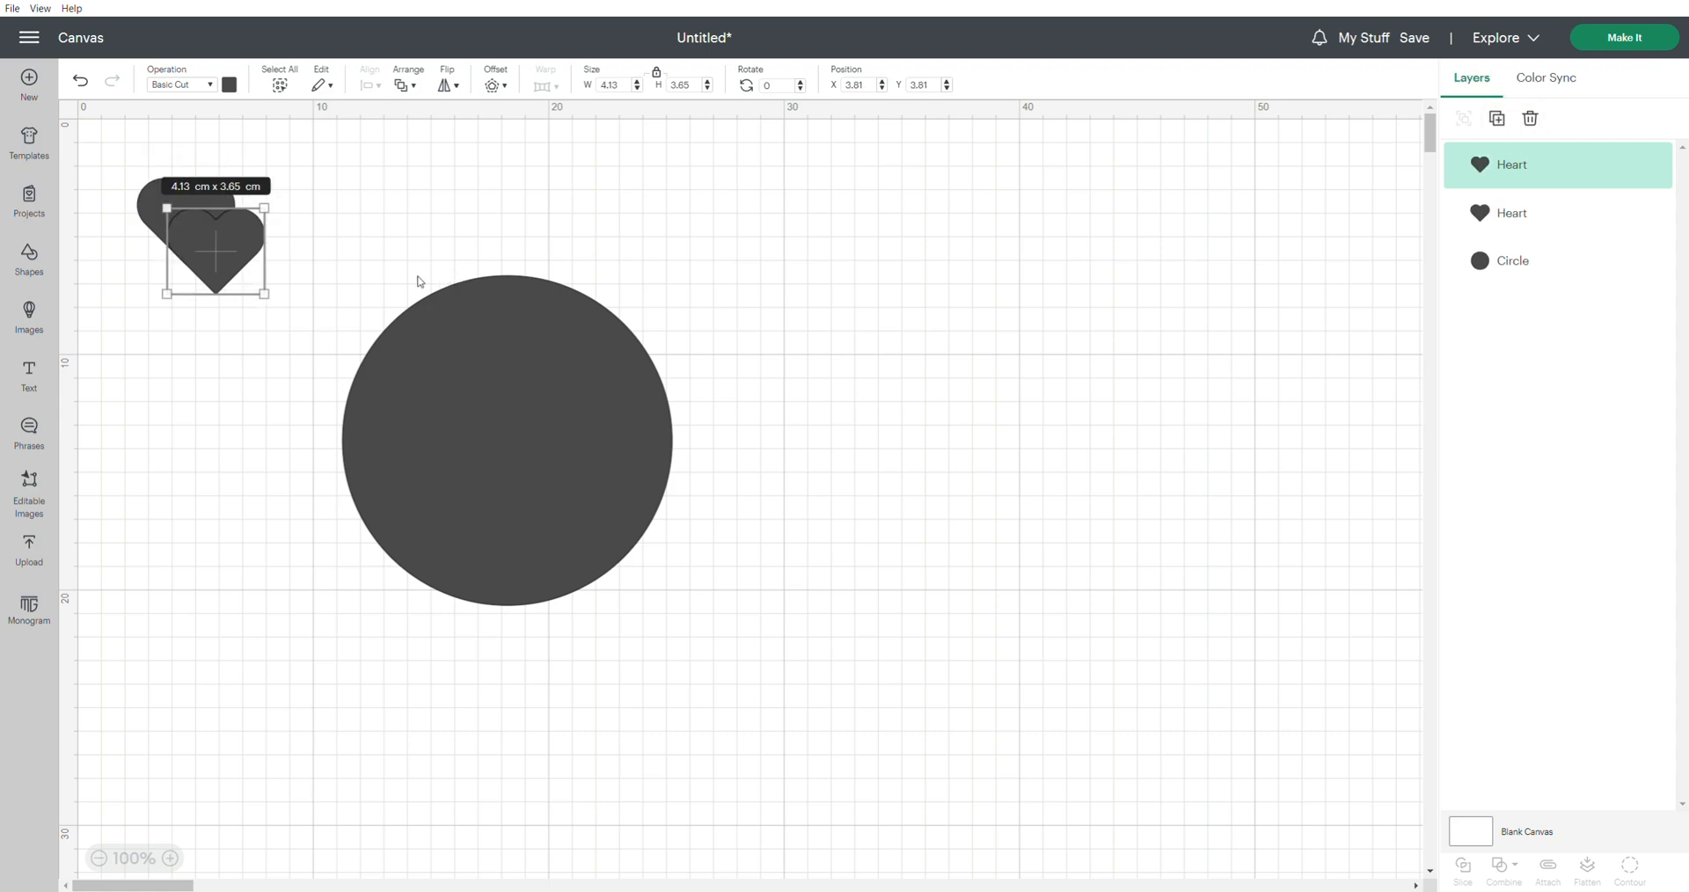
pyautogui.moveTo(225, 254); pyautogui.dragTo(593, 409)
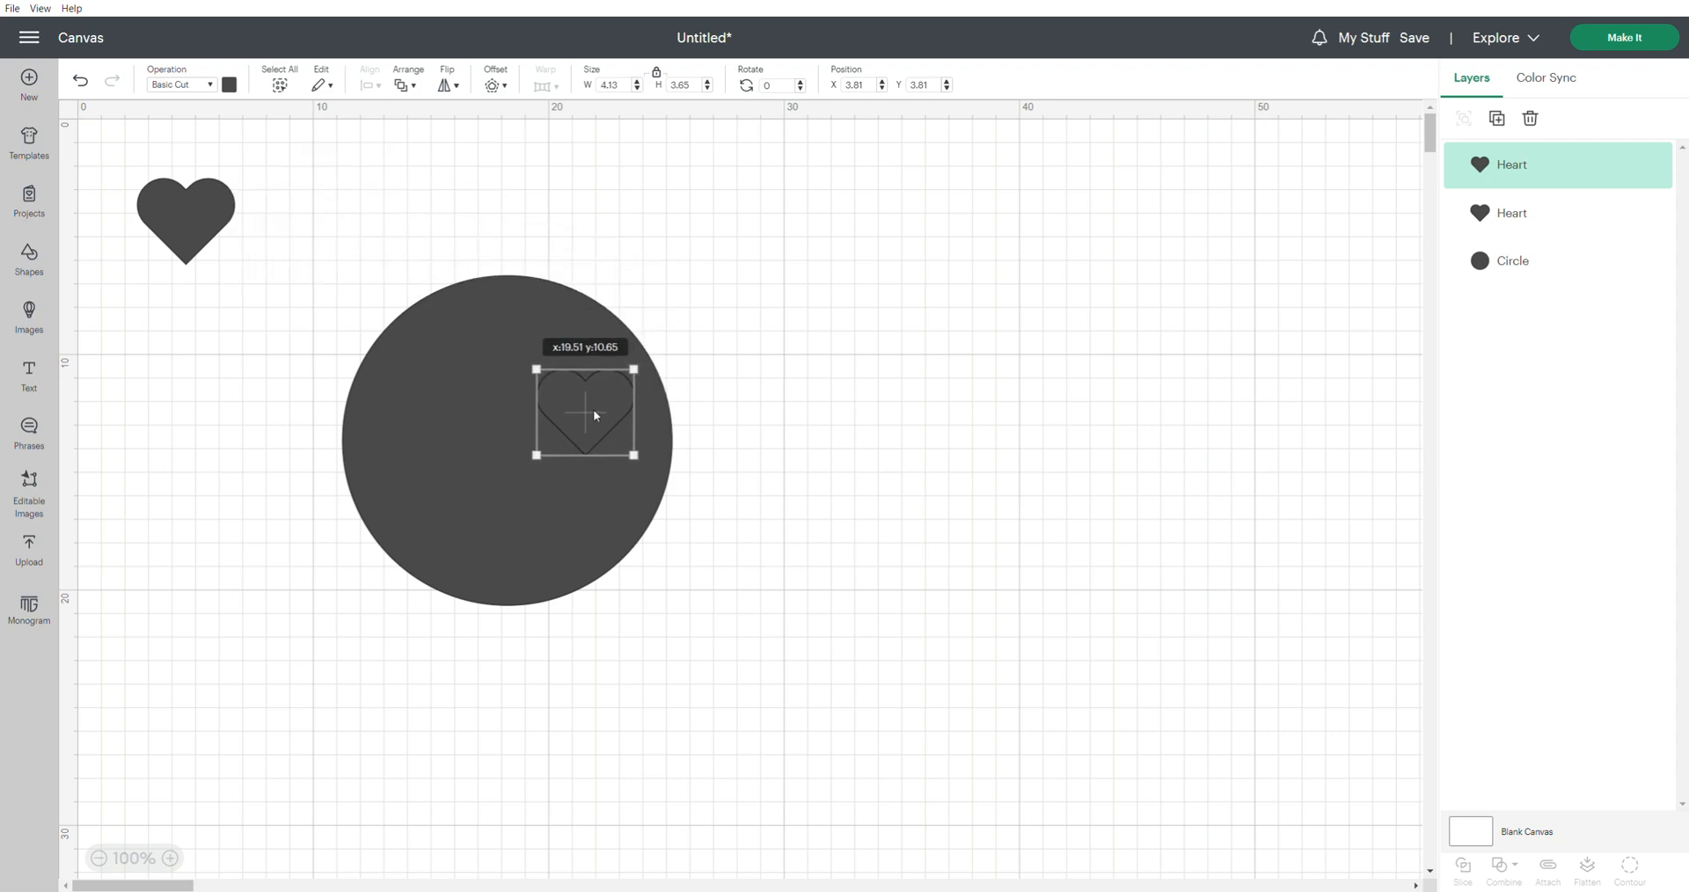
pyautogui.moveTo(192, 243); pyautogui.dragTo(429, 450)
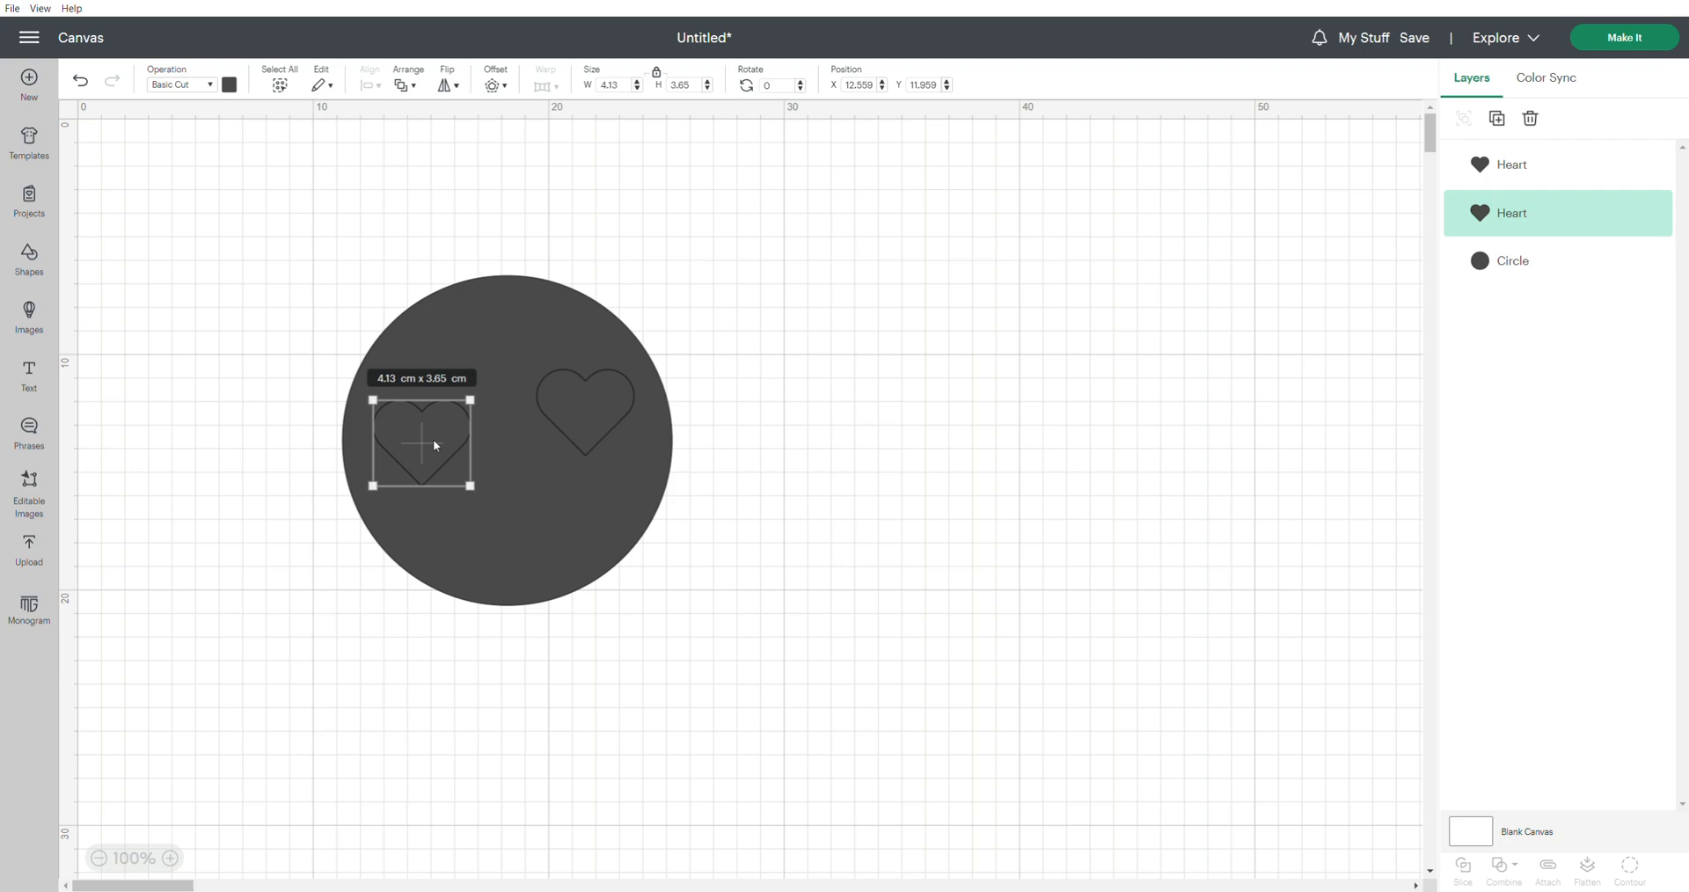
# Center the two hearts vertically with each other and move the pair up to about Y 10.18 cm on the circle
pyautogui.keyDown('shift'); pyautogui.click(585, 422); pyautogui.keyUp('shift')
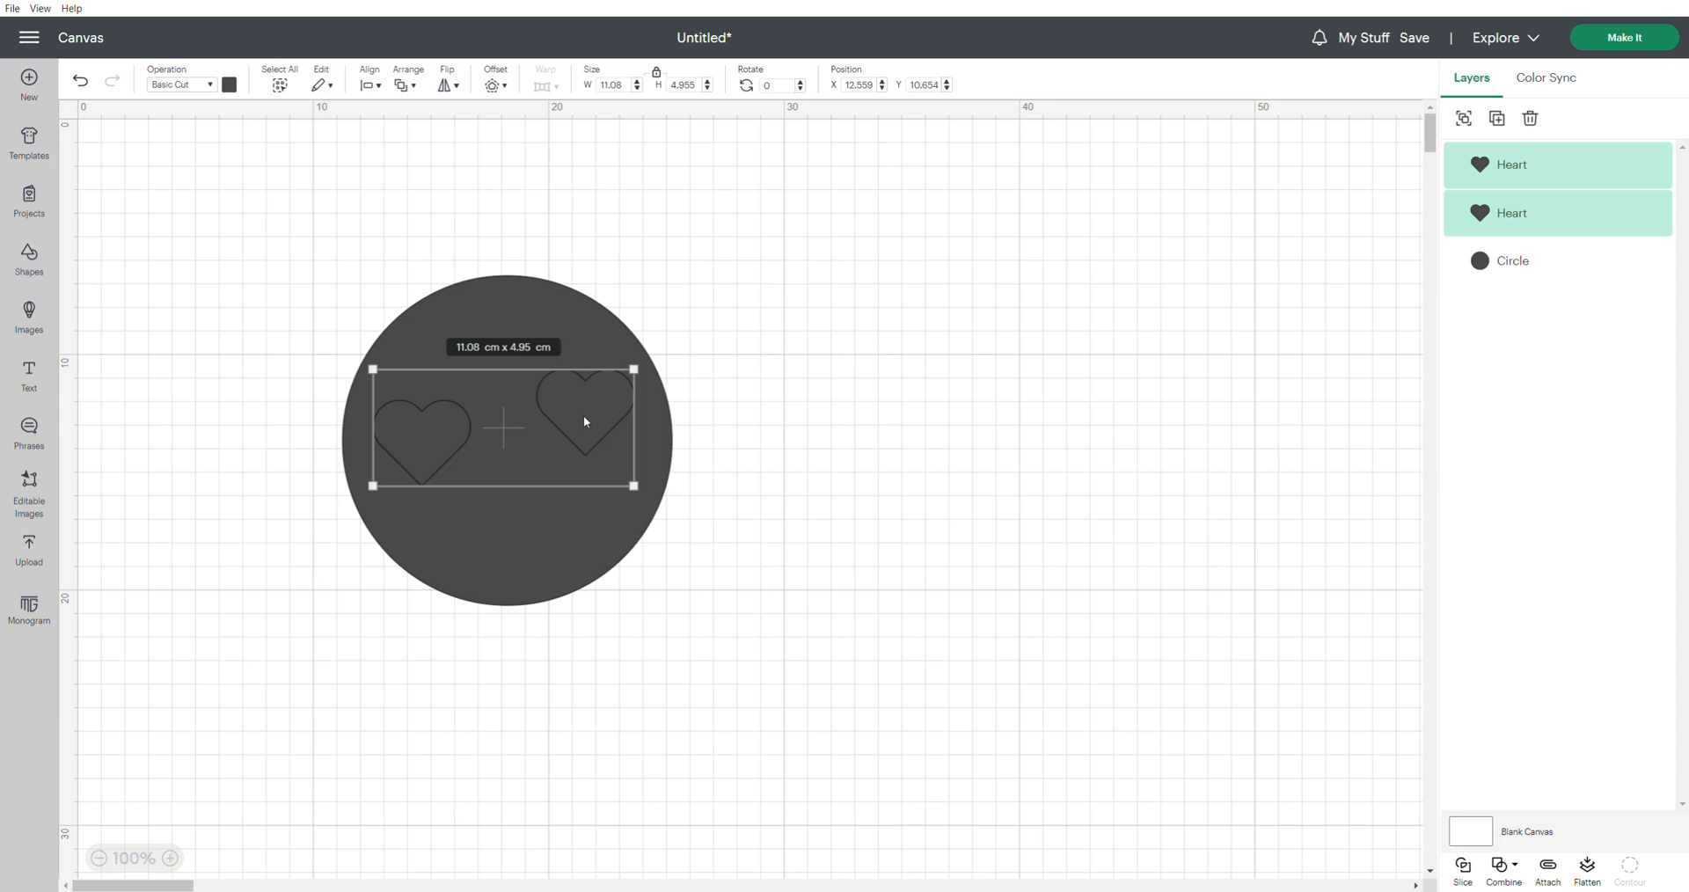
pyautogui.click(379, 88)
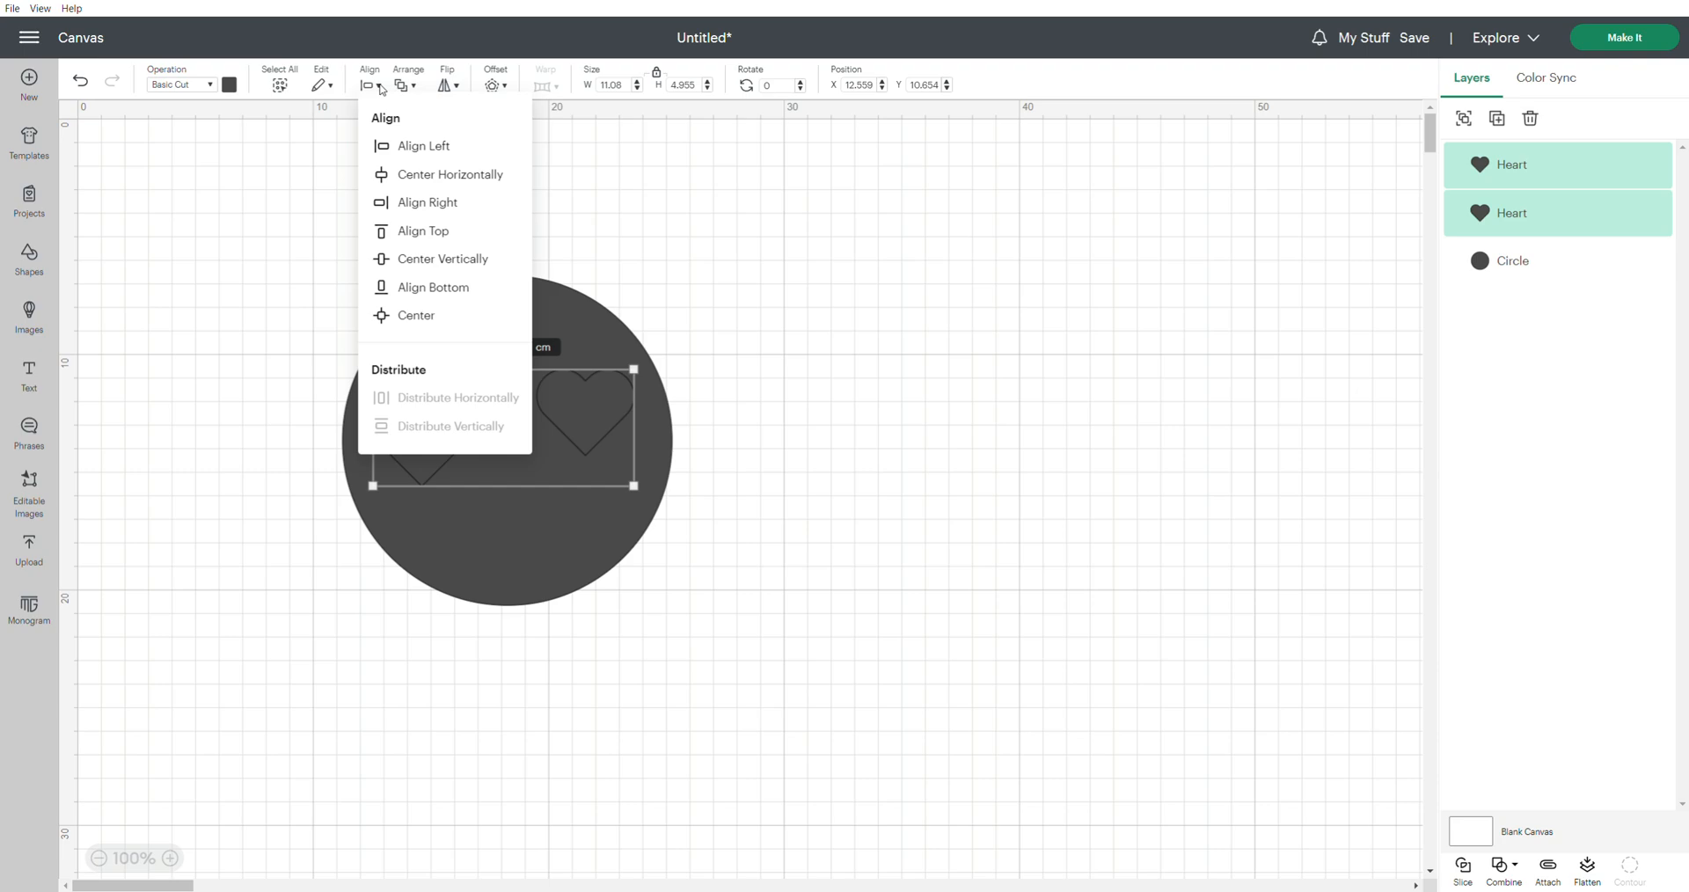
pyautogui.click(409, 259)
pyautogui.moveTo(584, 425); pyautogui.dragTo(588, 398)
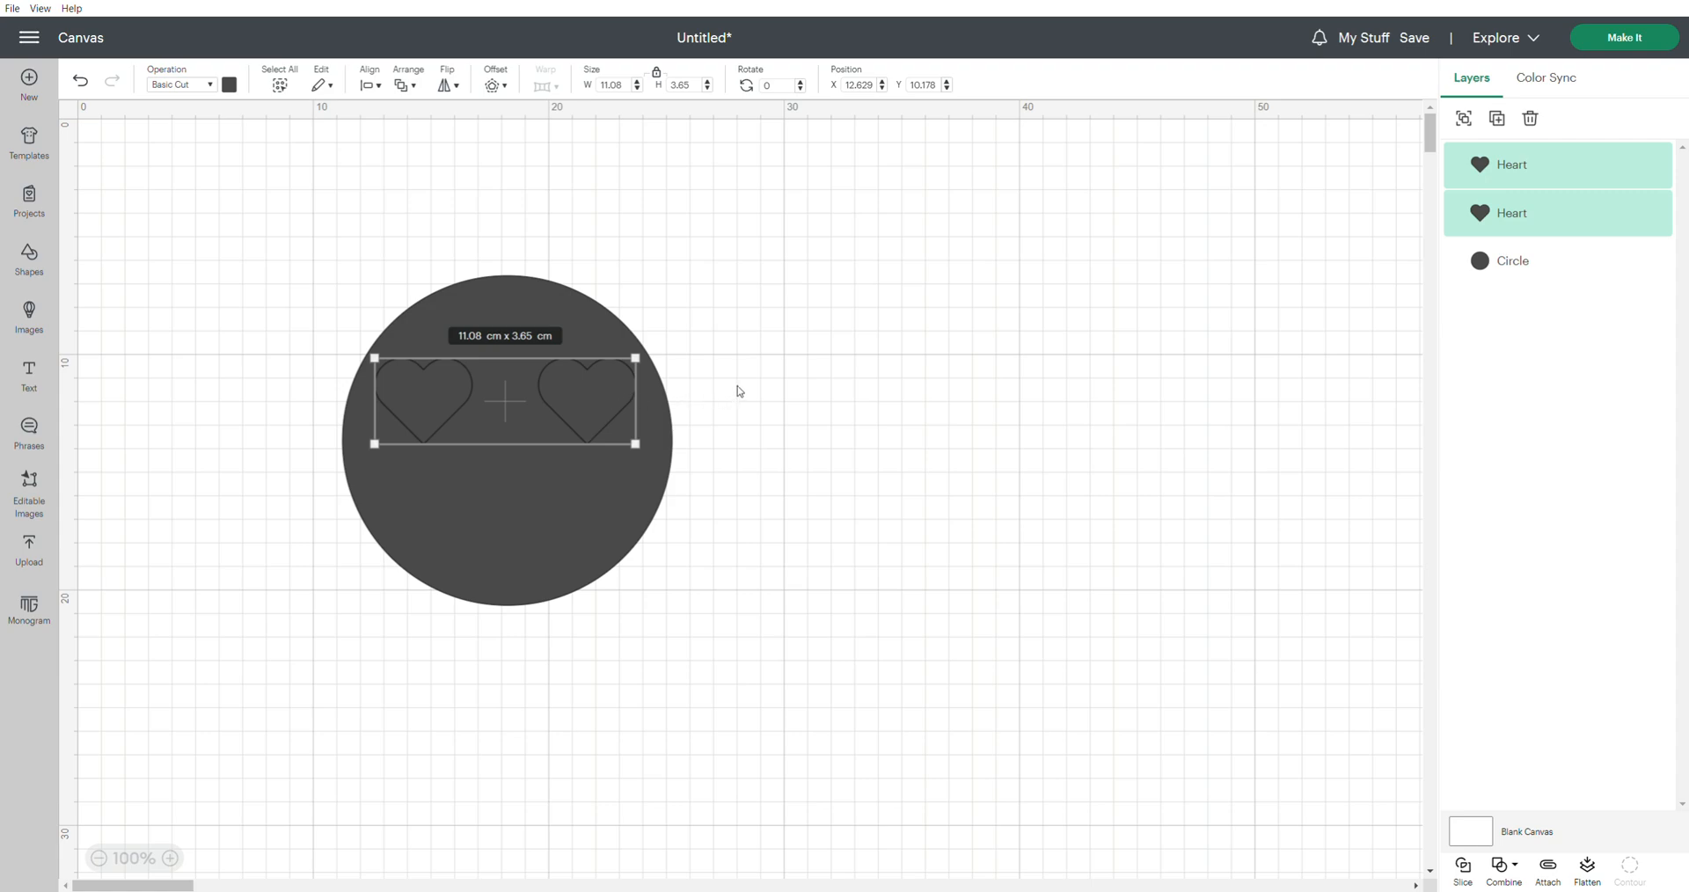
# Group the two hearts and scale the group down to about 10.55 cm wide
pyautogui.click(1464, 119)
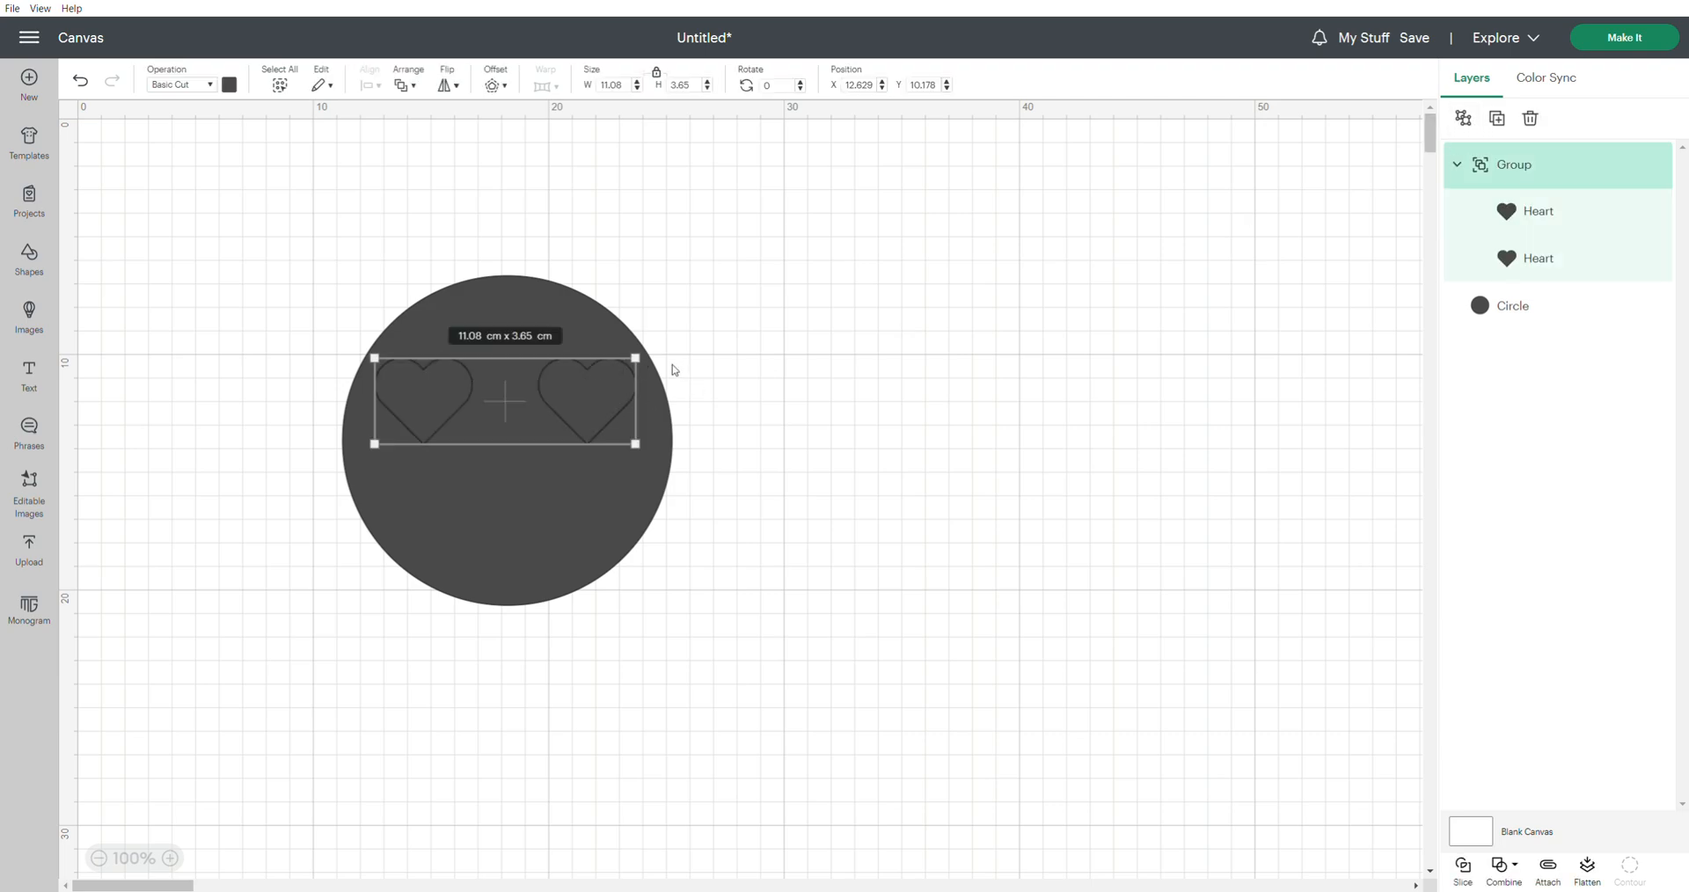
pyautogui.moveTo(647, 370); pyautogui.dragTo(595, 405)
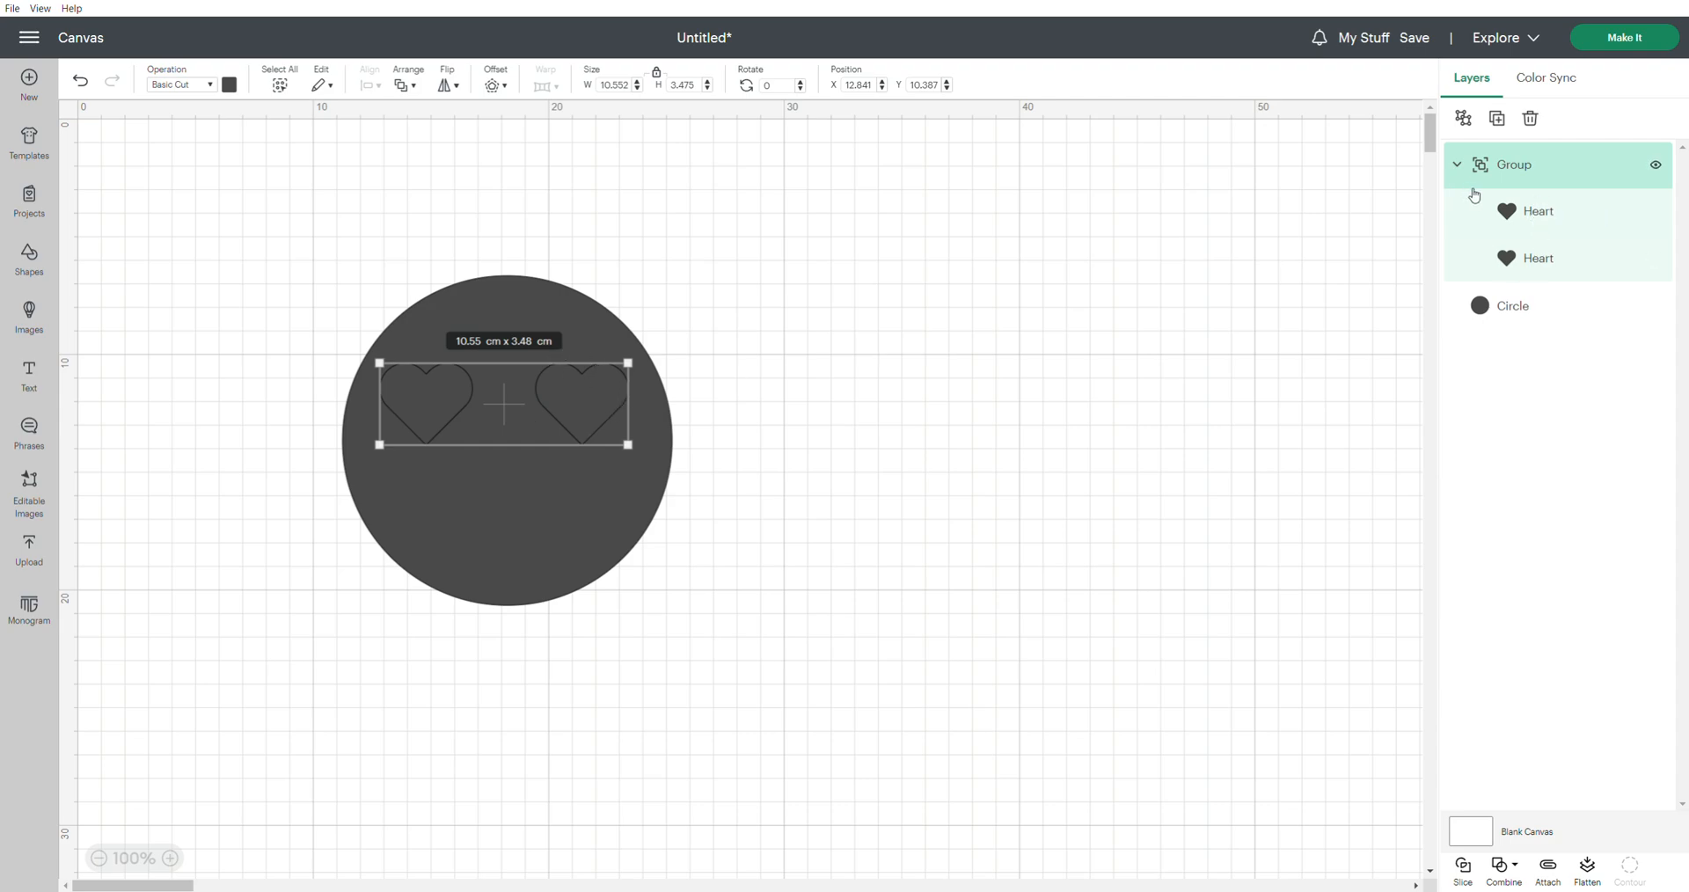
# Move the left heart inward within the group and shift both hearts to about X 13.3 cm, centered on the circle
pyautogui.click(1538, 264)
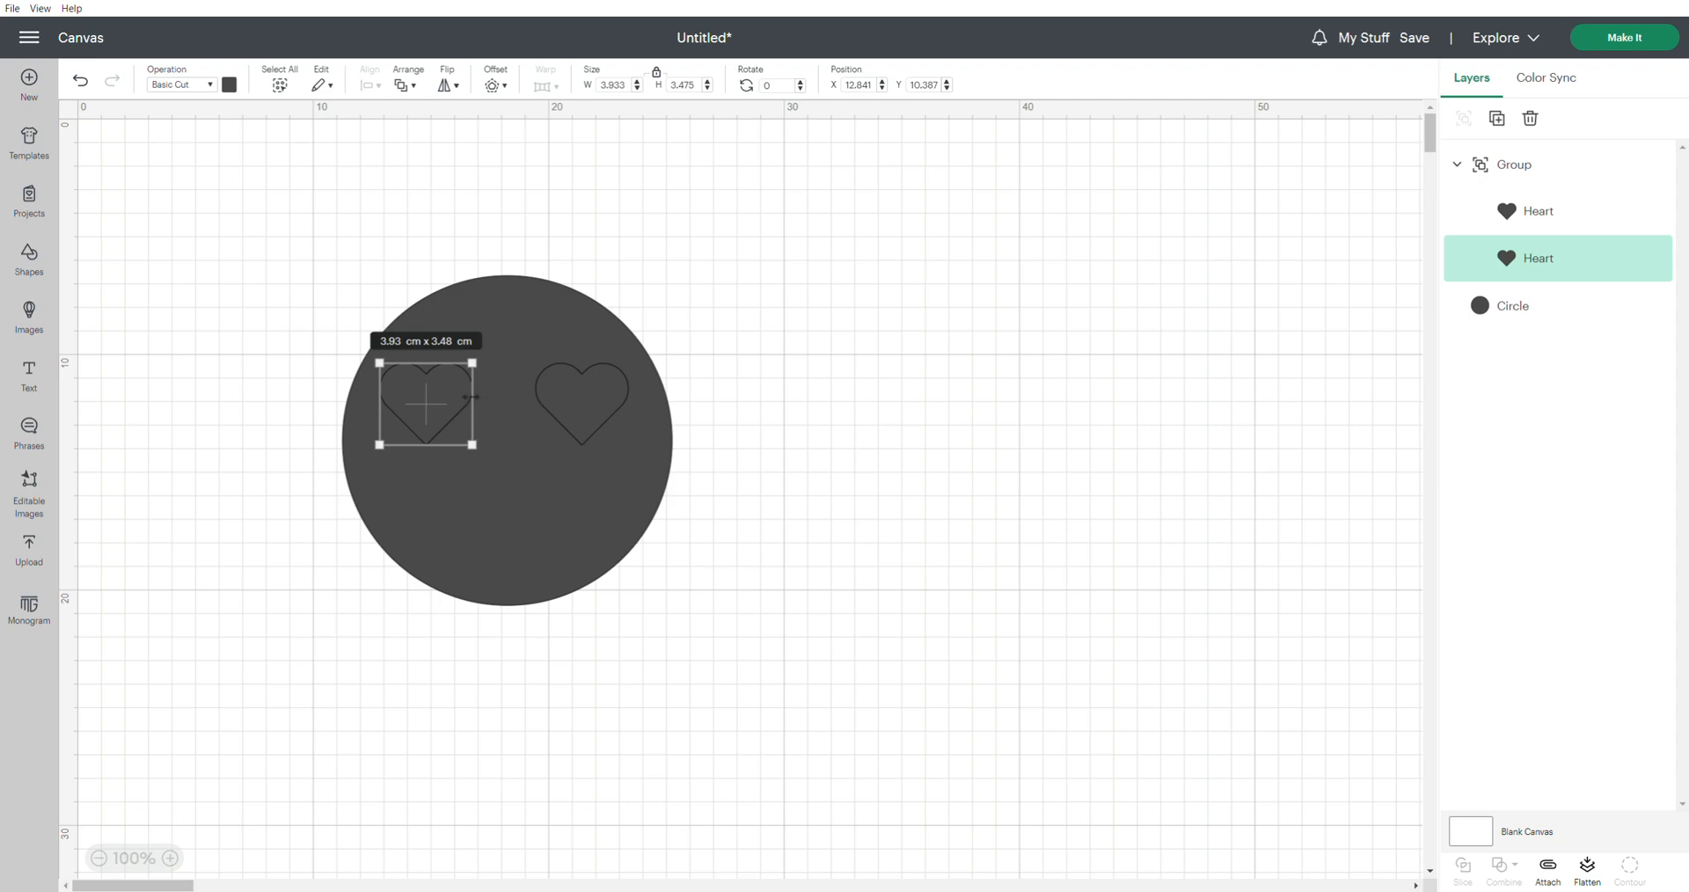
pyautogui.moveTo(433, 404)
pyautogui.mouseDown()
pyautogui.moveTo(362, 333)
pyautogui.moveTo(389, 341)
pyautogui.moveTo(361, 350)
pyautogui.moveTo(442, 405)
pyautogui.mouseUp()
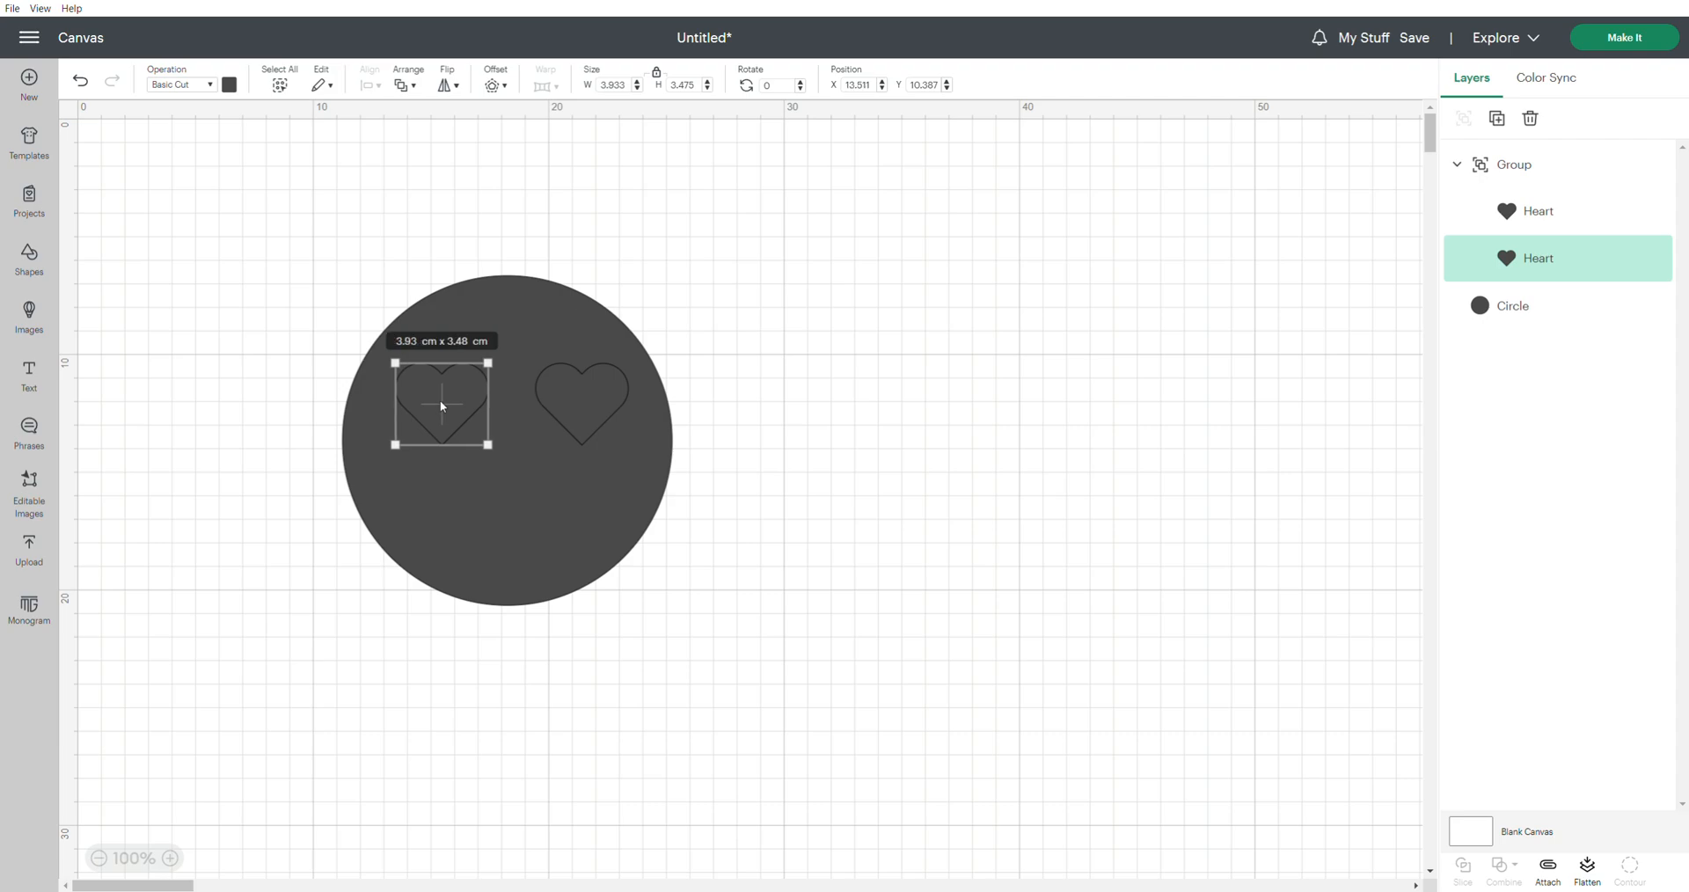
pyautogui.click(595, 403)
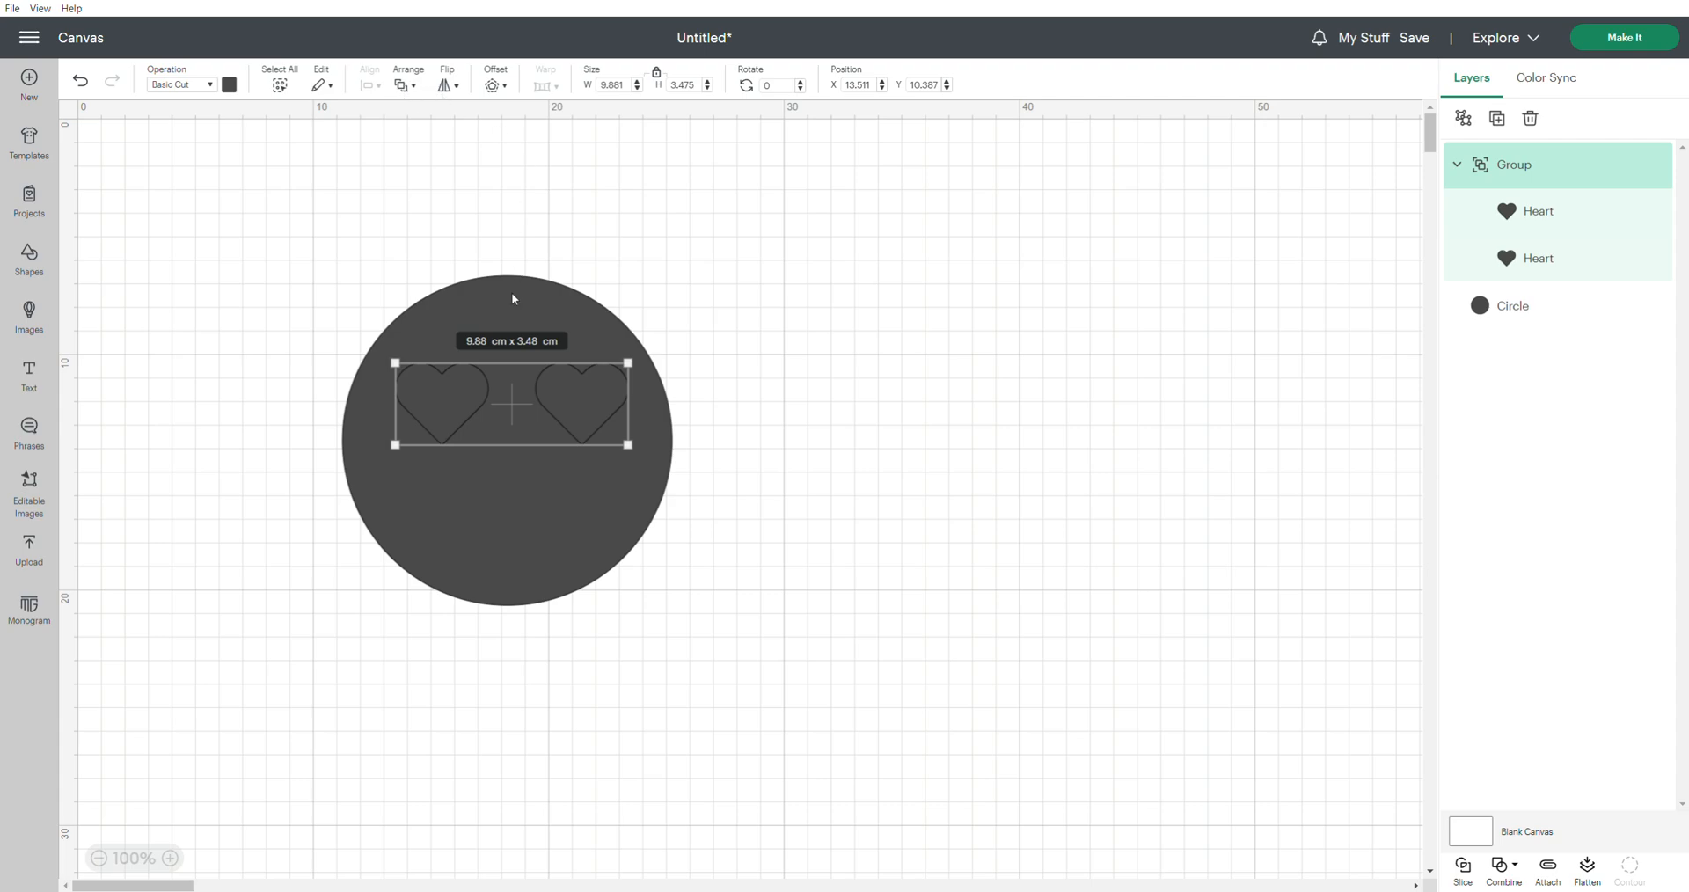
pyautogui.moveTo(583, 399); pyautogui.dragTo(577, 399)
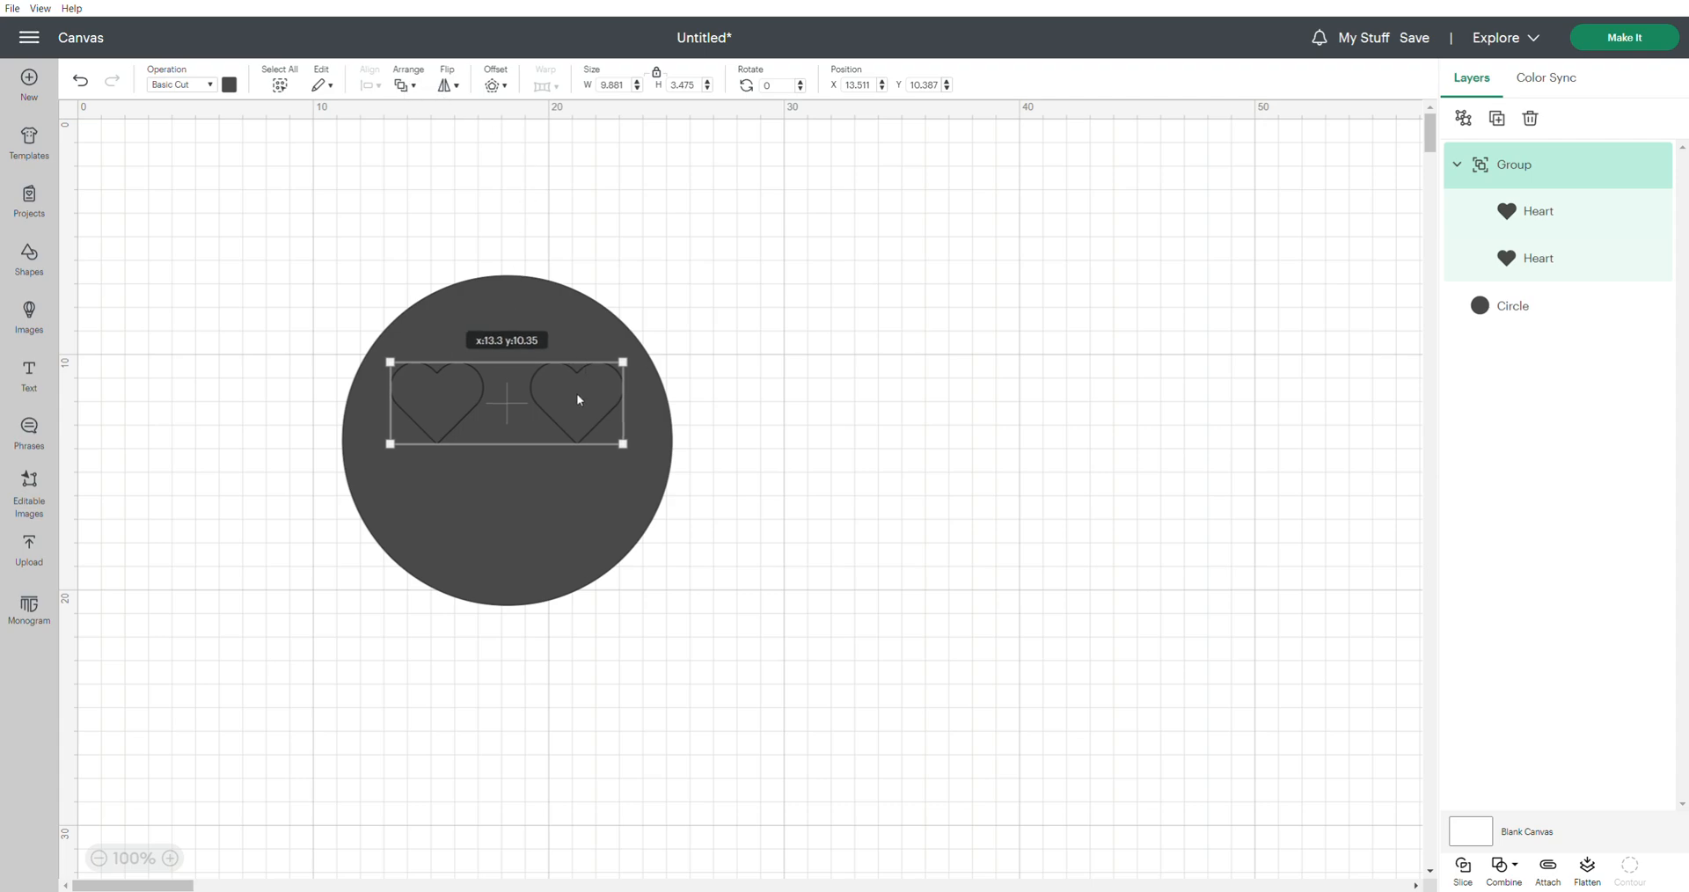
pyautogui.moveTo(578, 399); pyautogui.dragTo(578, 399)
# Insert two ovals and overlap them in the empty area beside the circle, with the second oval slightly higher than the first
pyautogui.click(42, 264)
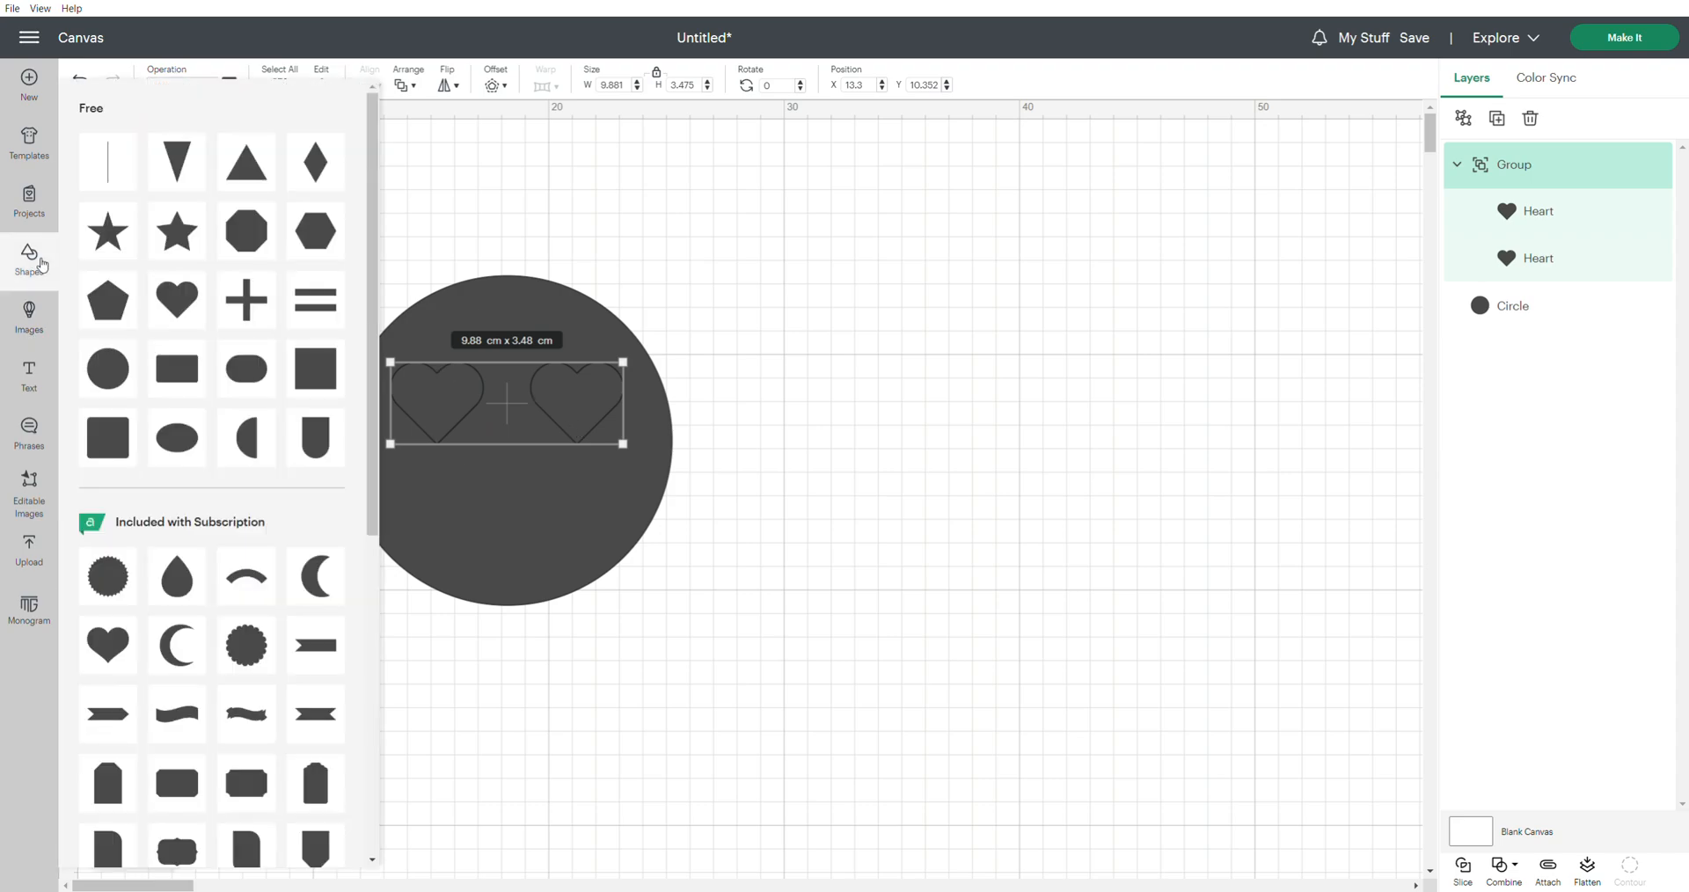
pyautogui.click(180, 437)
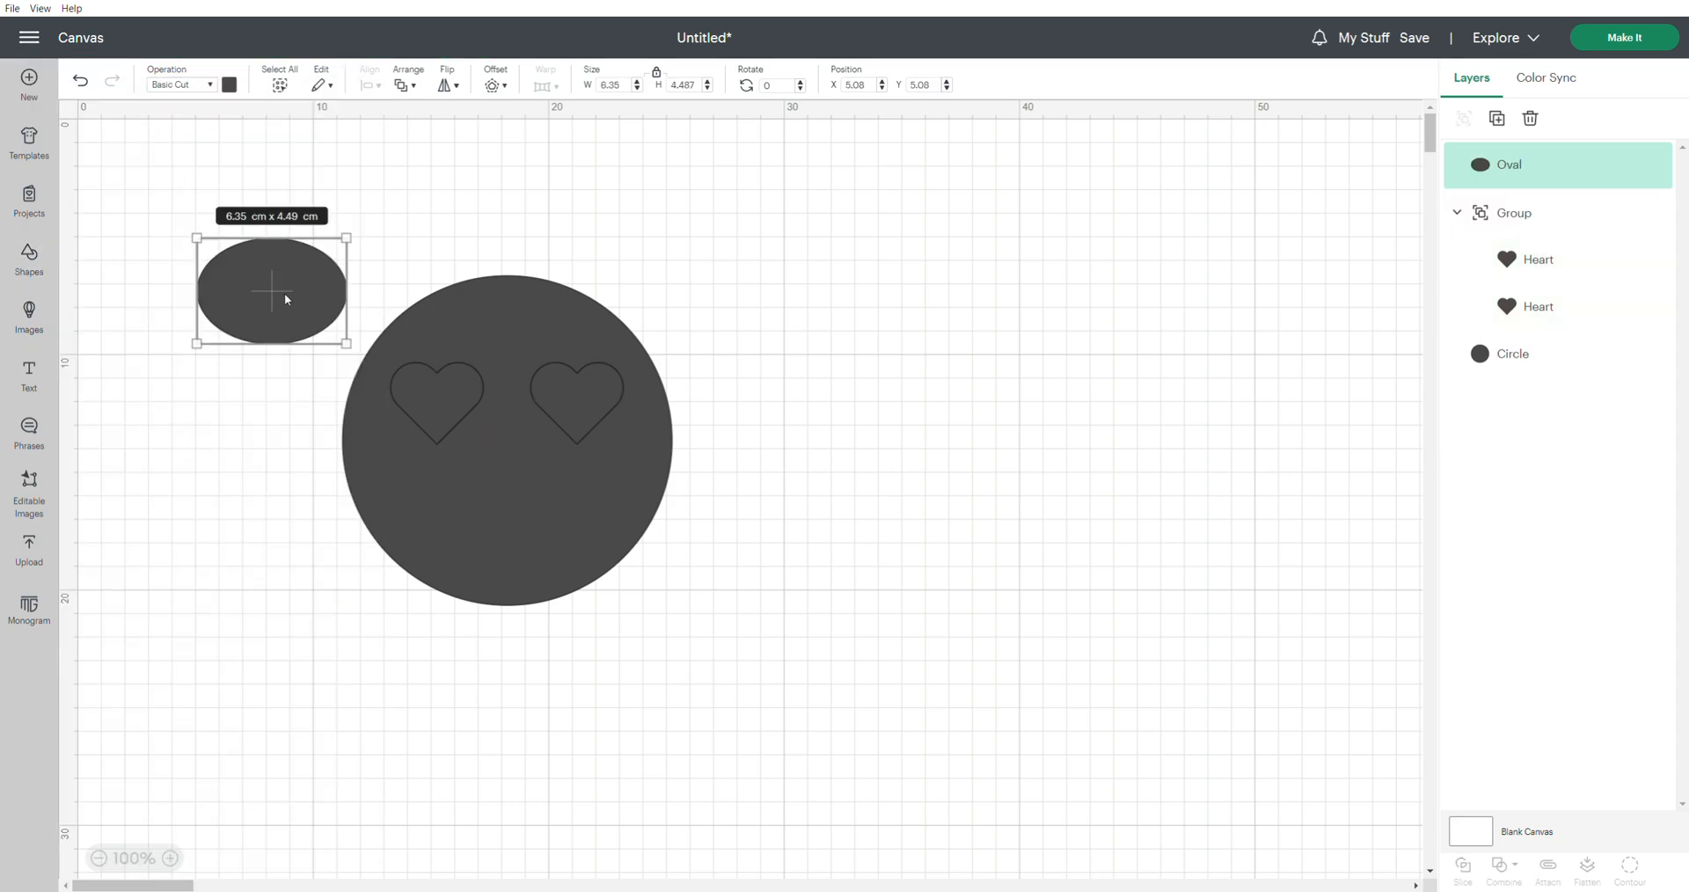
pyautogui.moveTo(281, 297); pyautogui.dragTo(1017, 510)
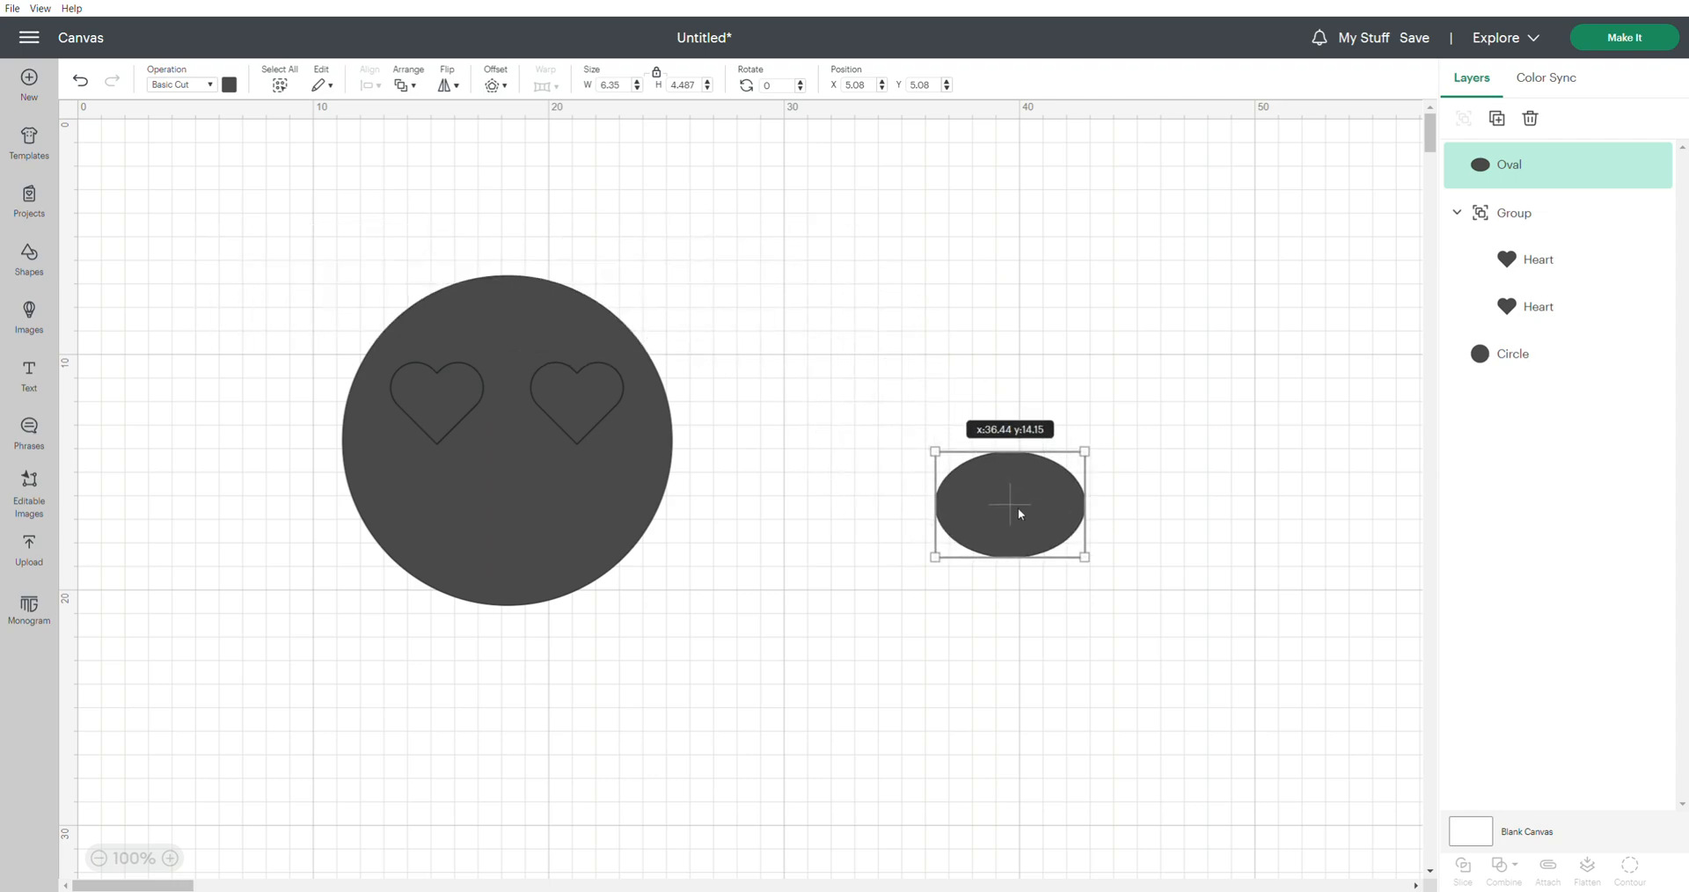
pyautogui.click(34, 257)
pyautogui.click(177, 443)
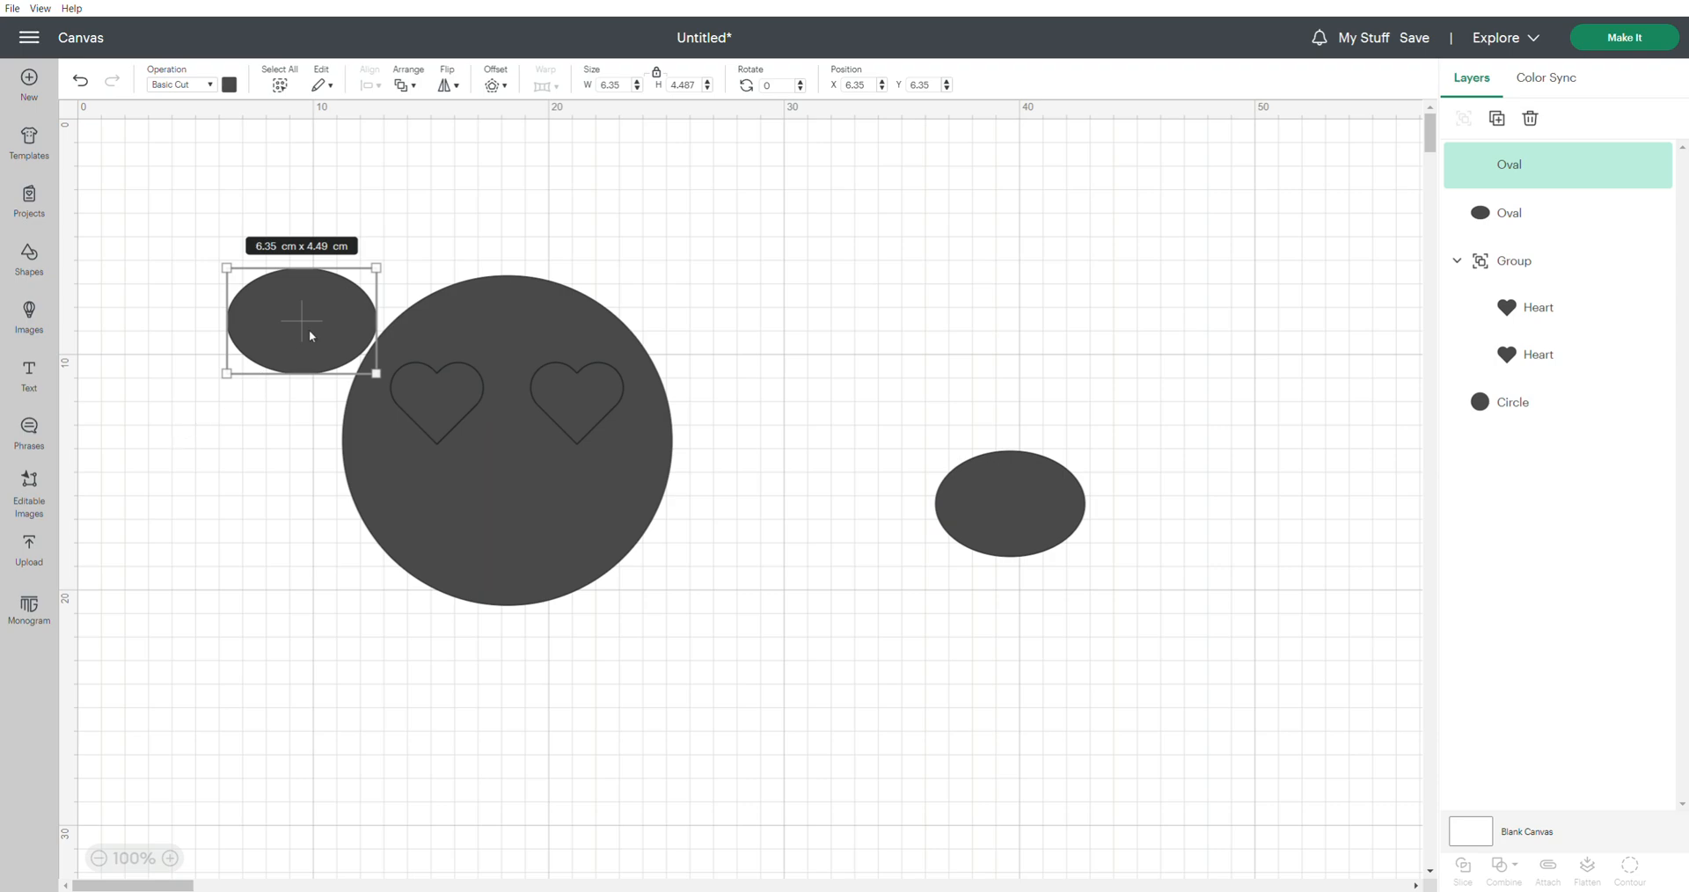
pyautogui.moveTo(298, 324); pyautogui.dragTo(1005, 490)
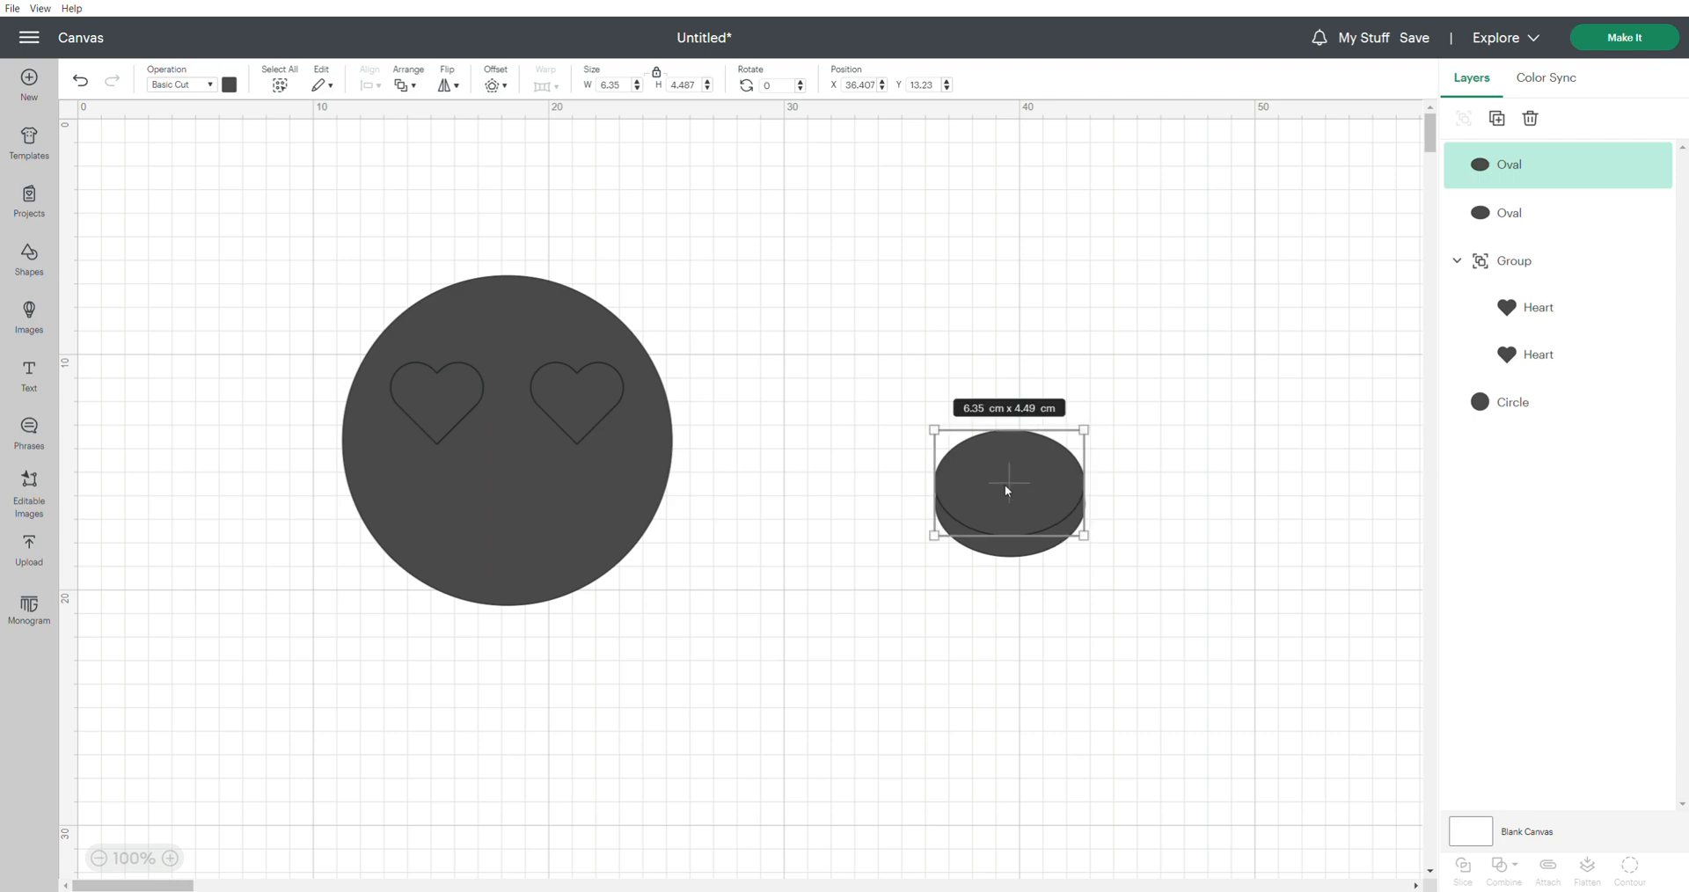
# Subtract the upper oval from the lower one to form a crescent-shaped smile
pyautogui.keyDown('shift'); pyautogui.click(1017, 562); pyautogui.keyUp('shift')
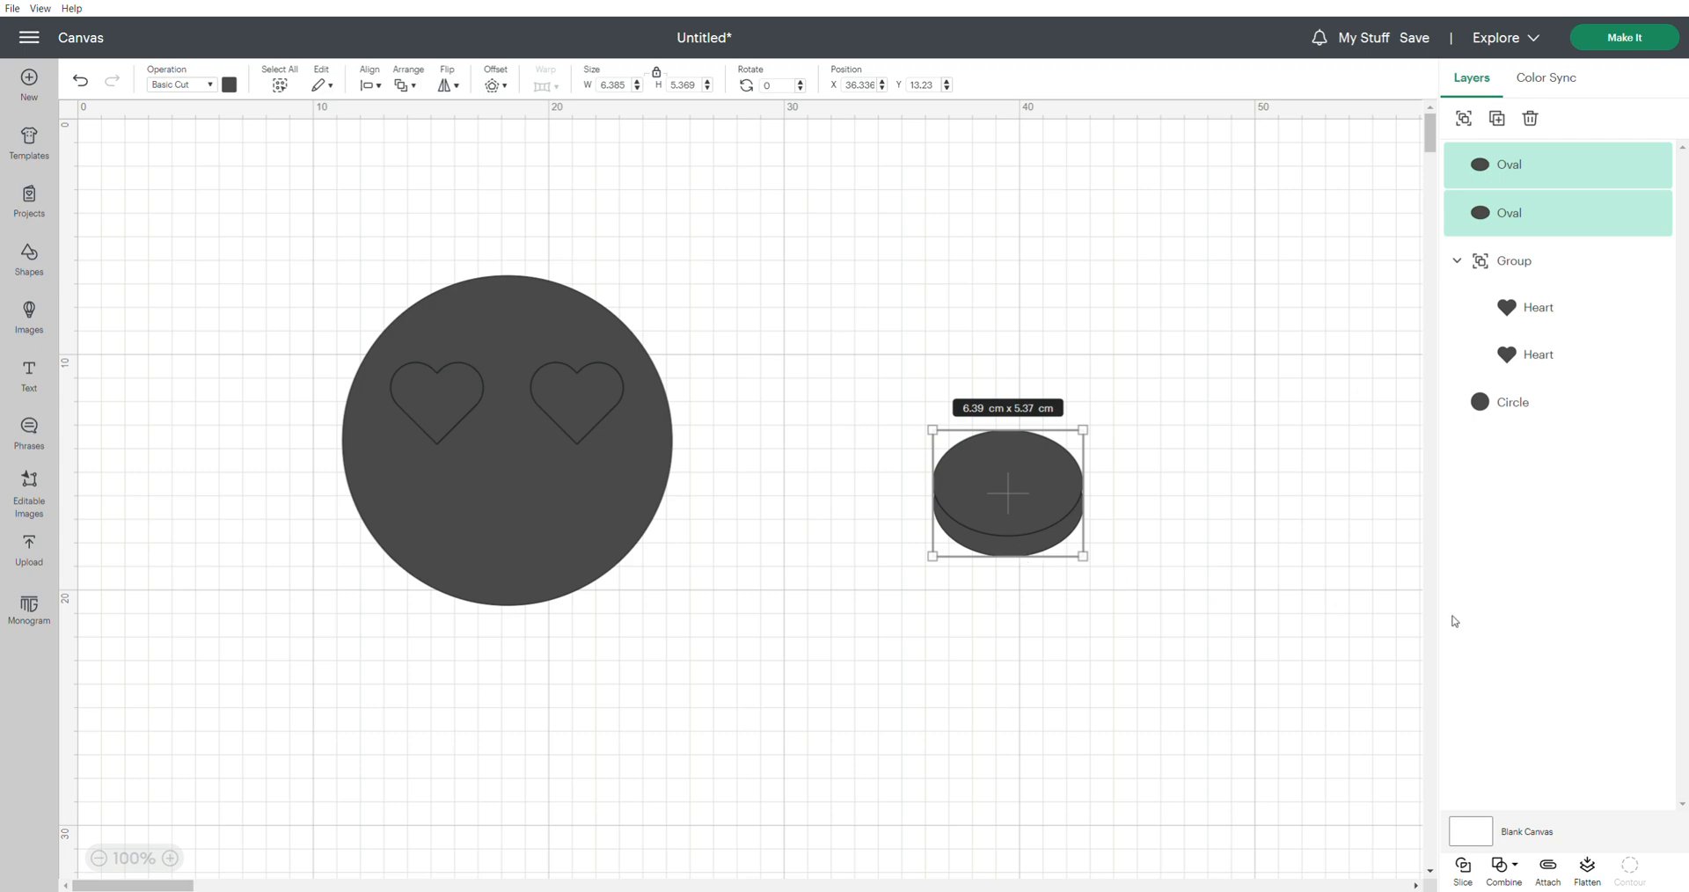
pyautogui.click(1517, 871)
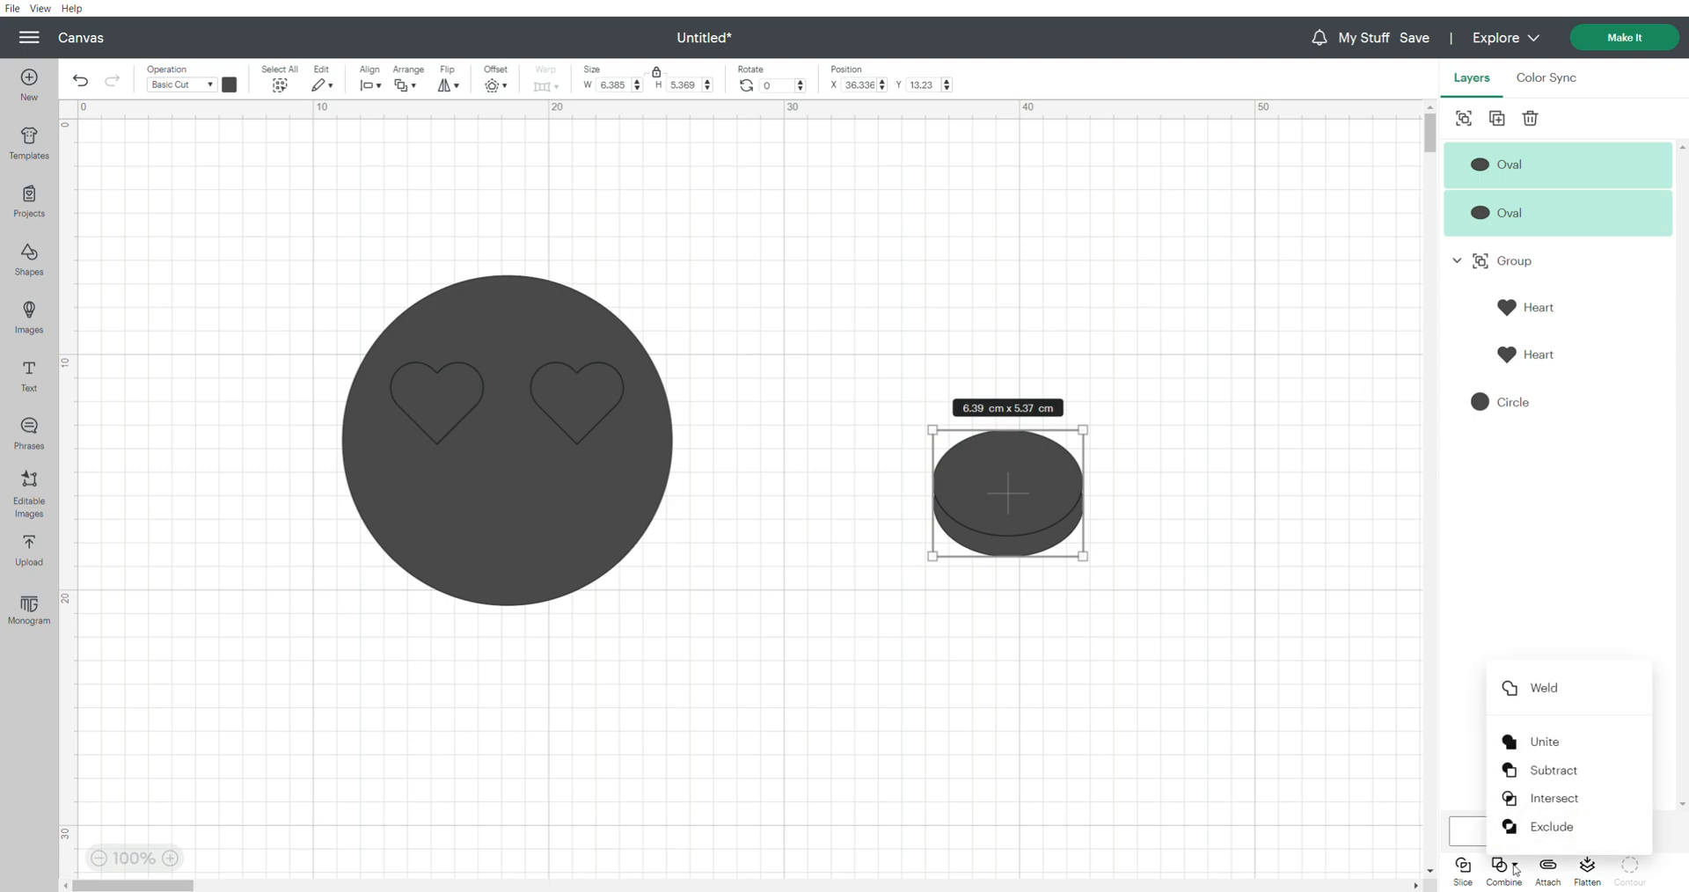
pyautogui.click(1549, 778)
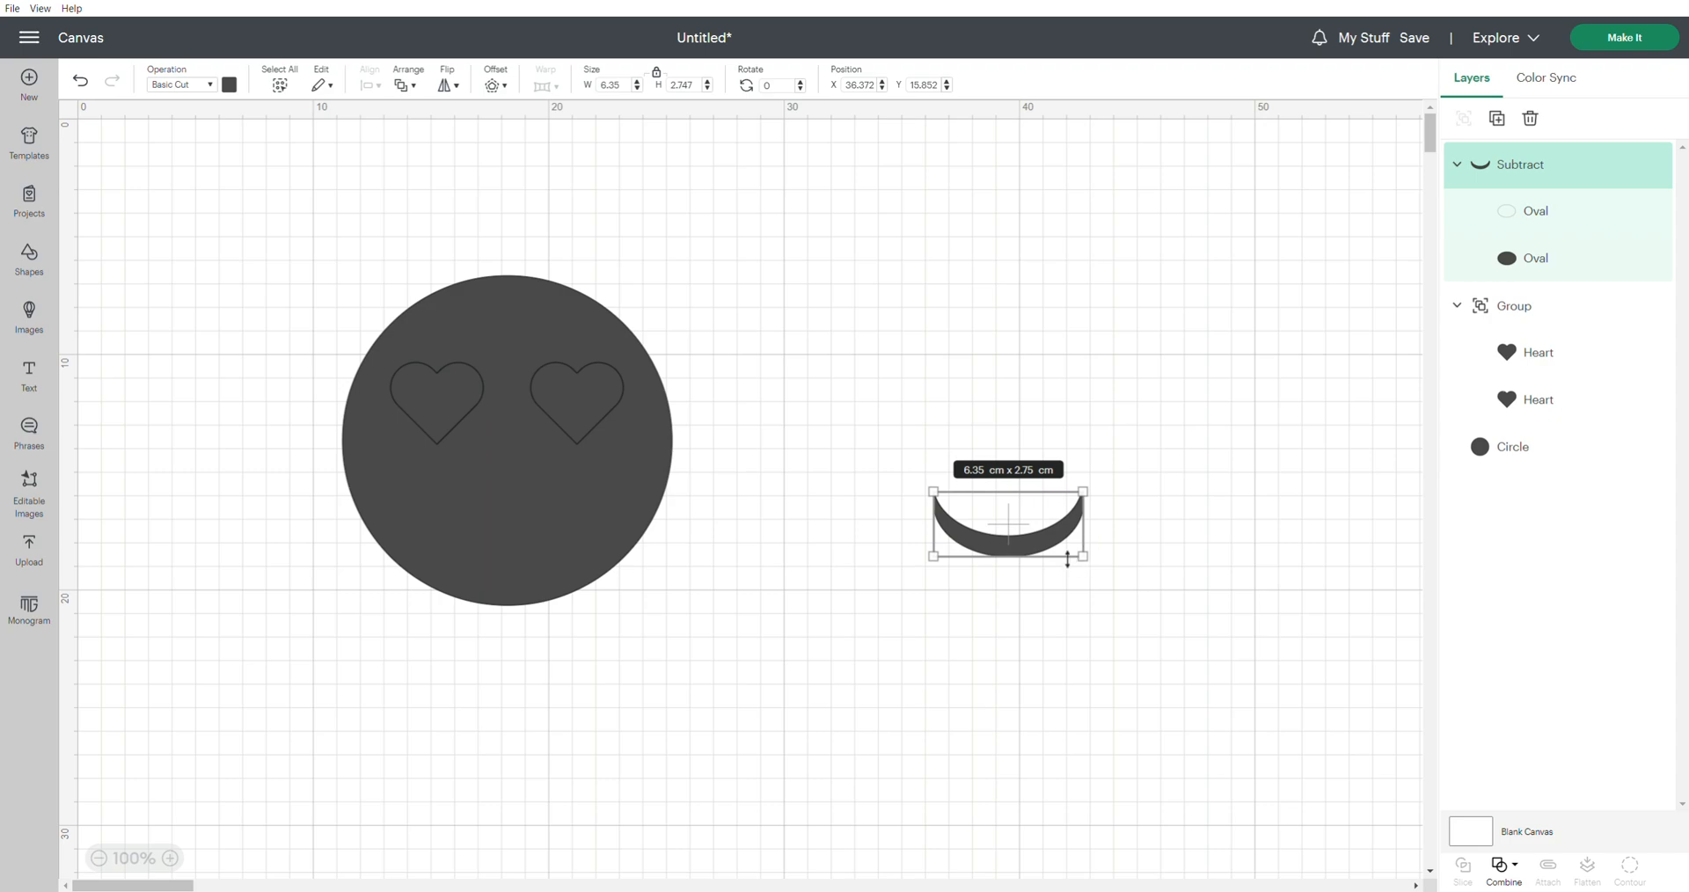
# Move the crescent smile onto the lower part of the circle and center it horizontally with the circle
pyautogui.moveTo(1032, 513); pyautogui.dragTo(531, 503)
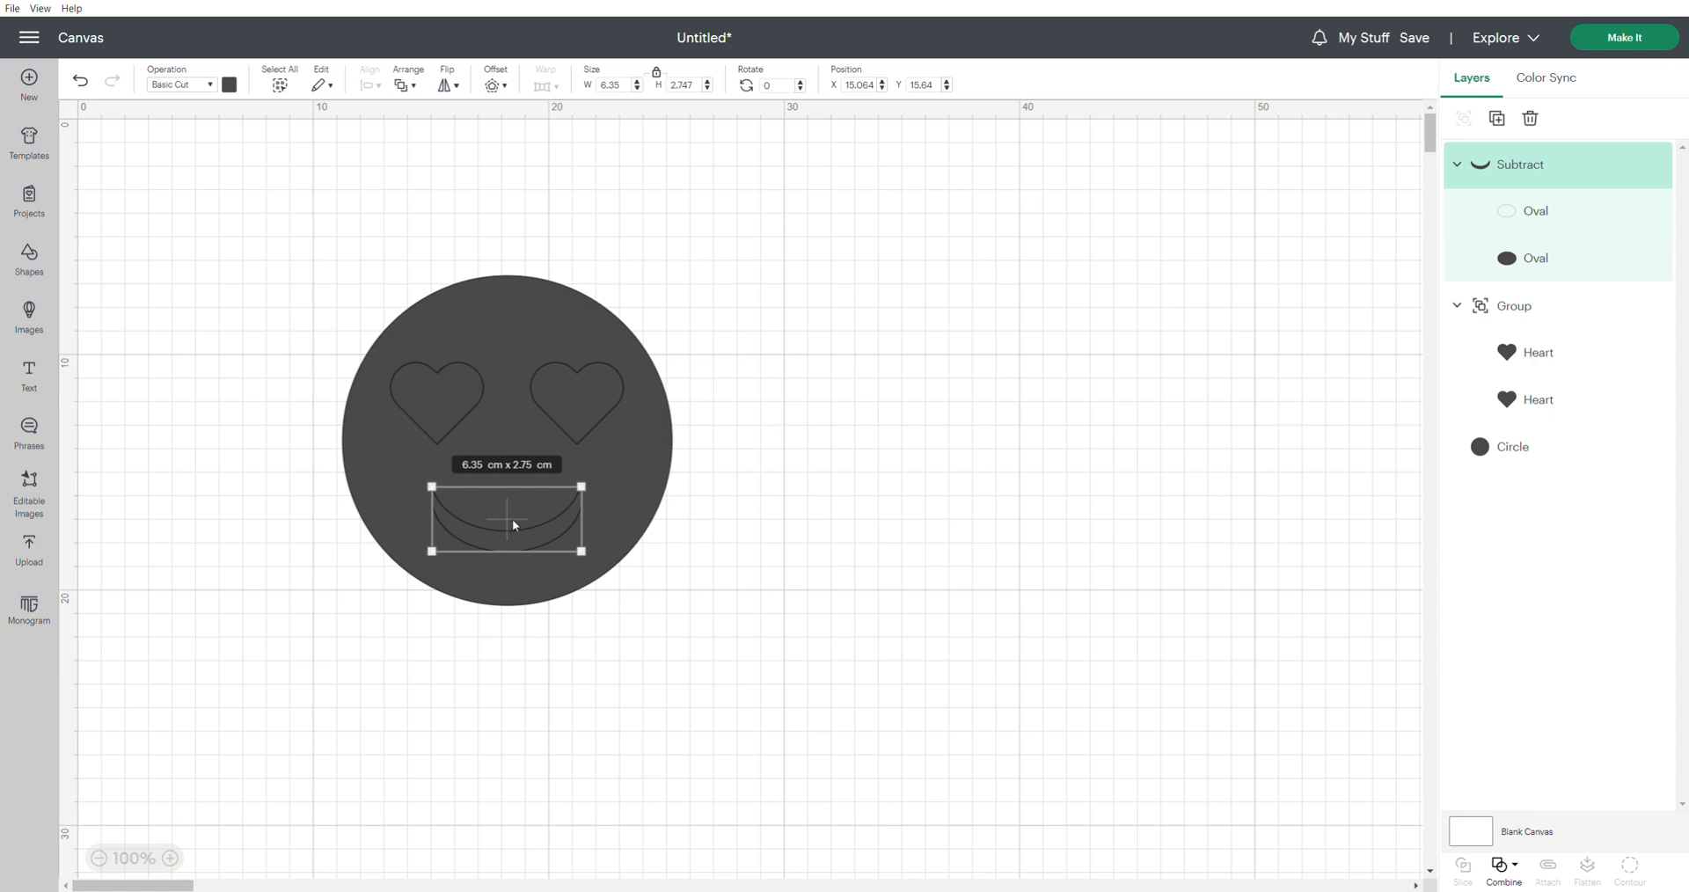
pyautogui.click(380, 435)
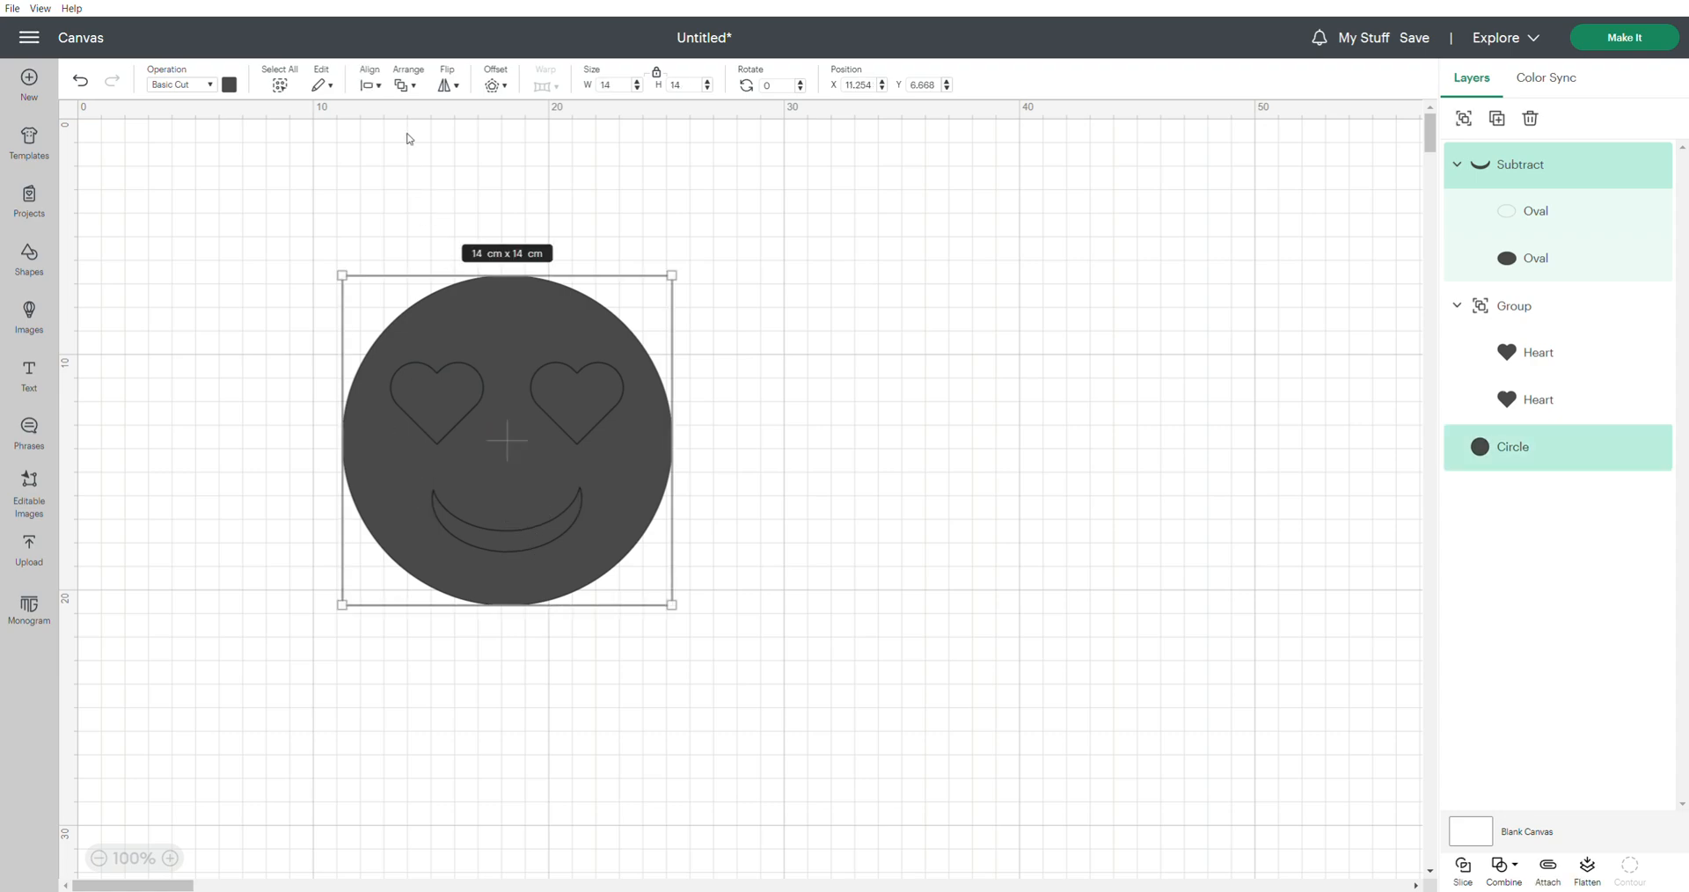
pyautogui.click(374, 85)
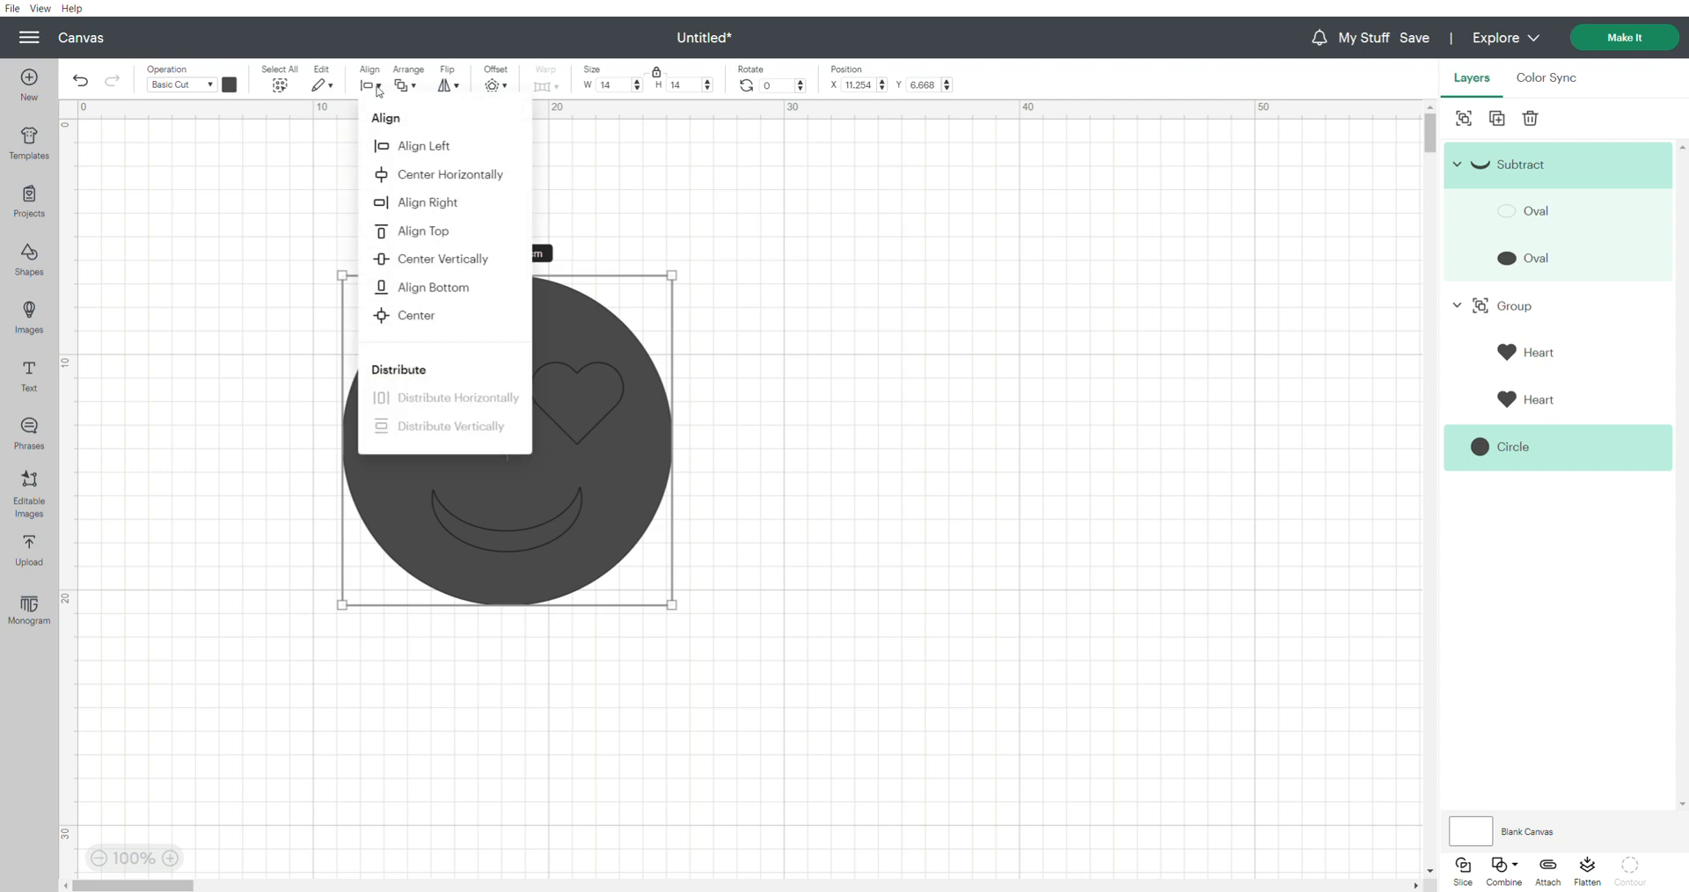
pyautogui.click(462, 176)
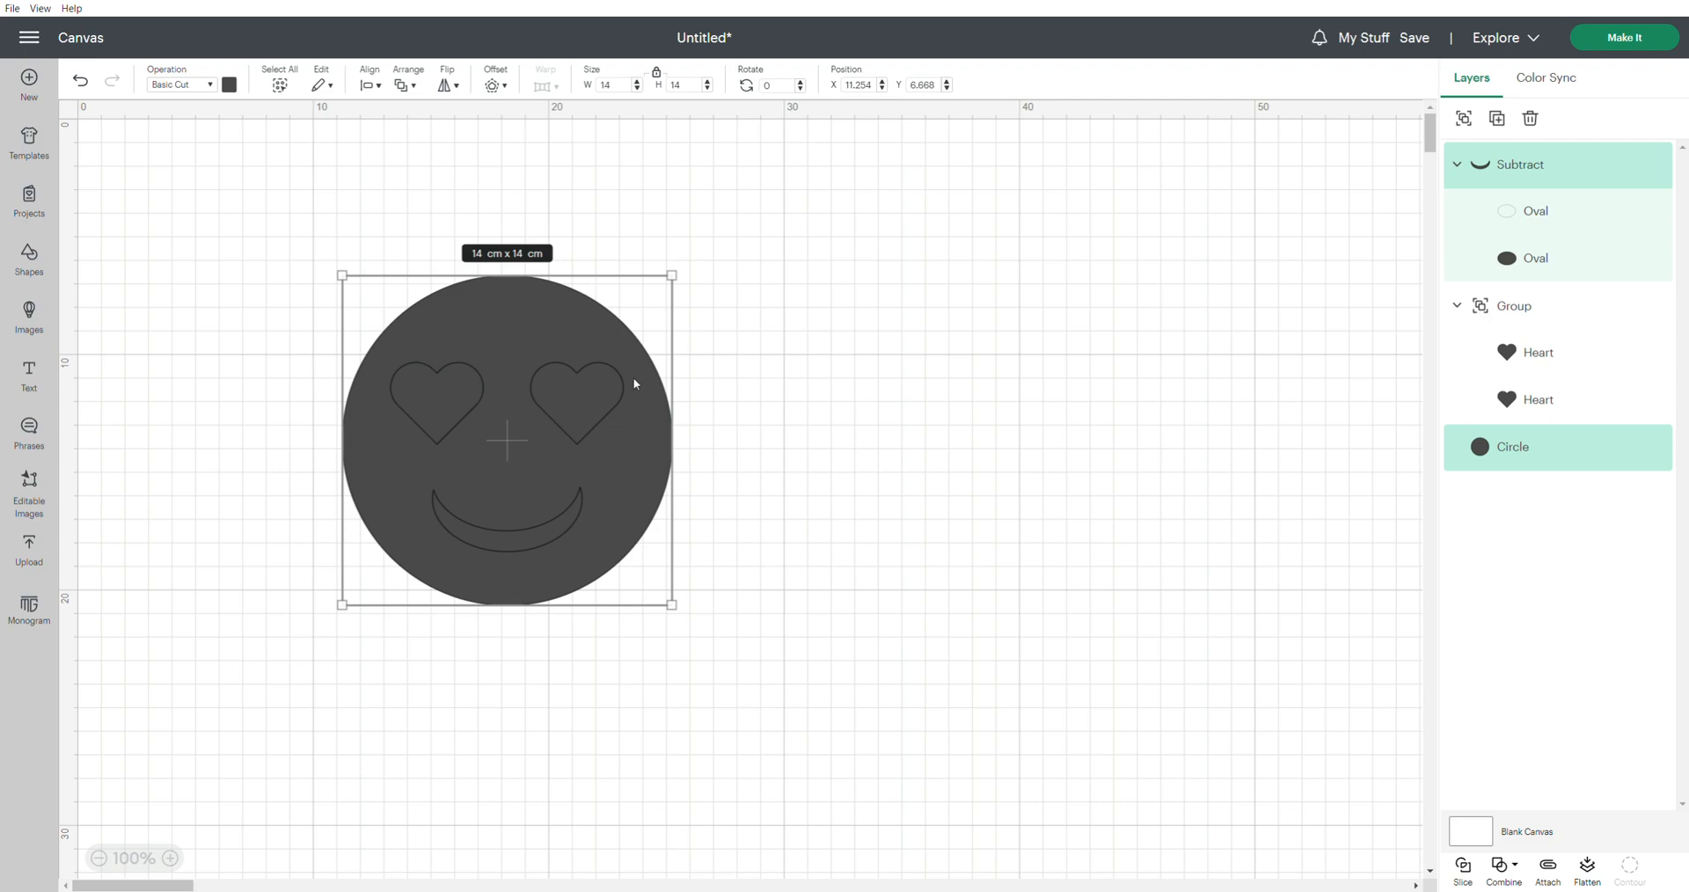
pyautogui.click(858, 494)
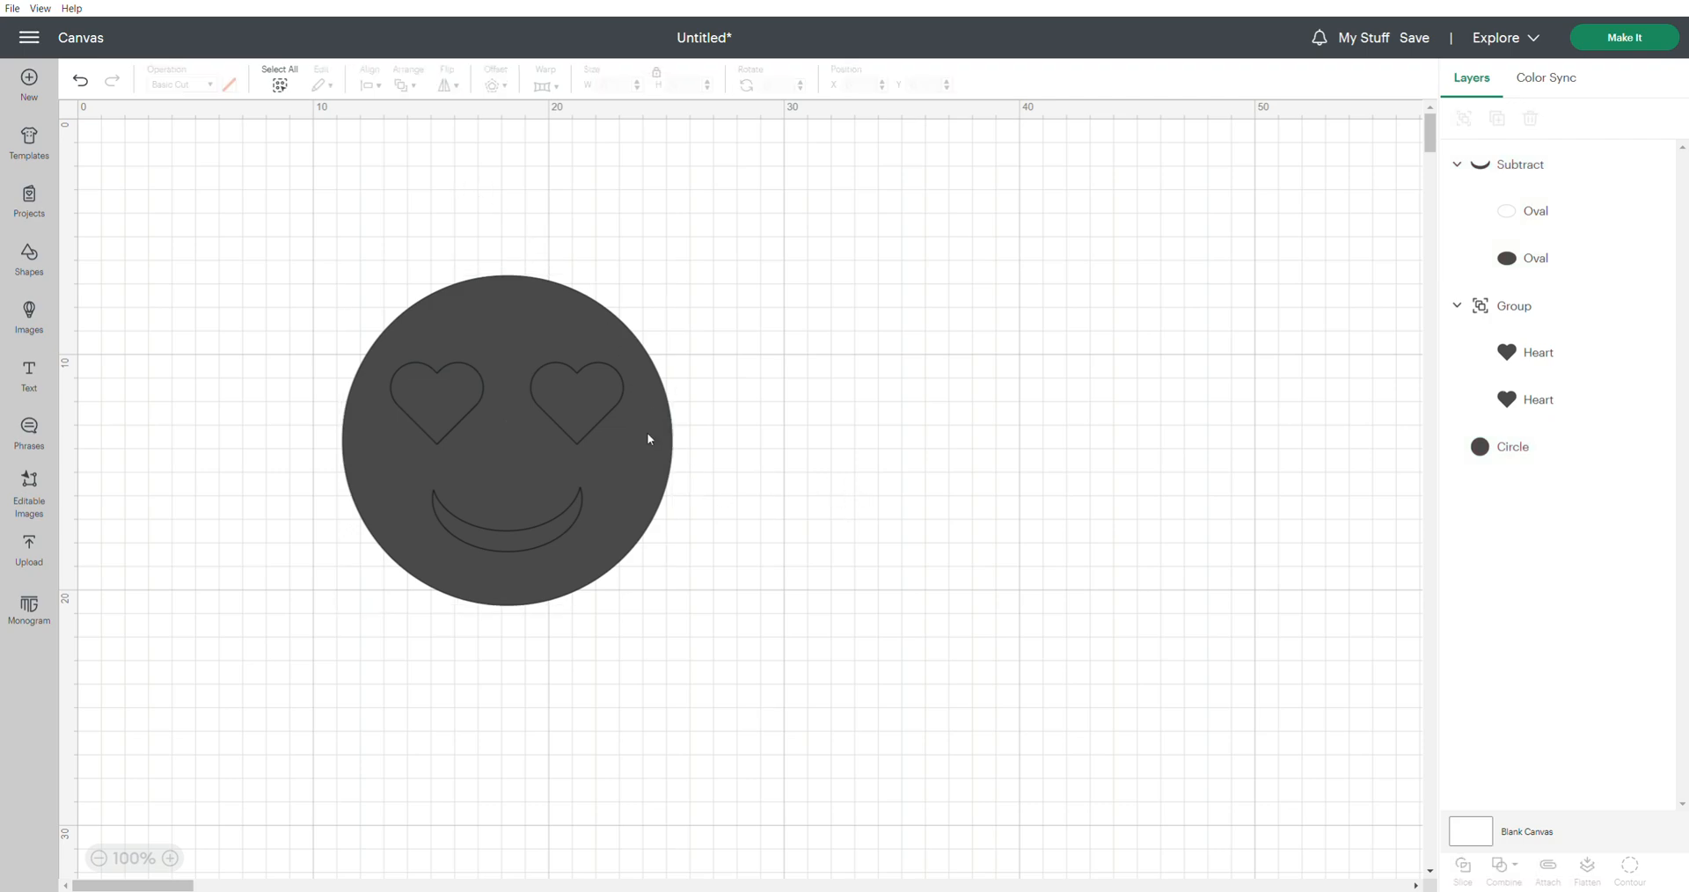
# Subtract the hearts group and the crescent smile from the circle to cut out the eyes and mouth
pyautogui.click(441, 418)
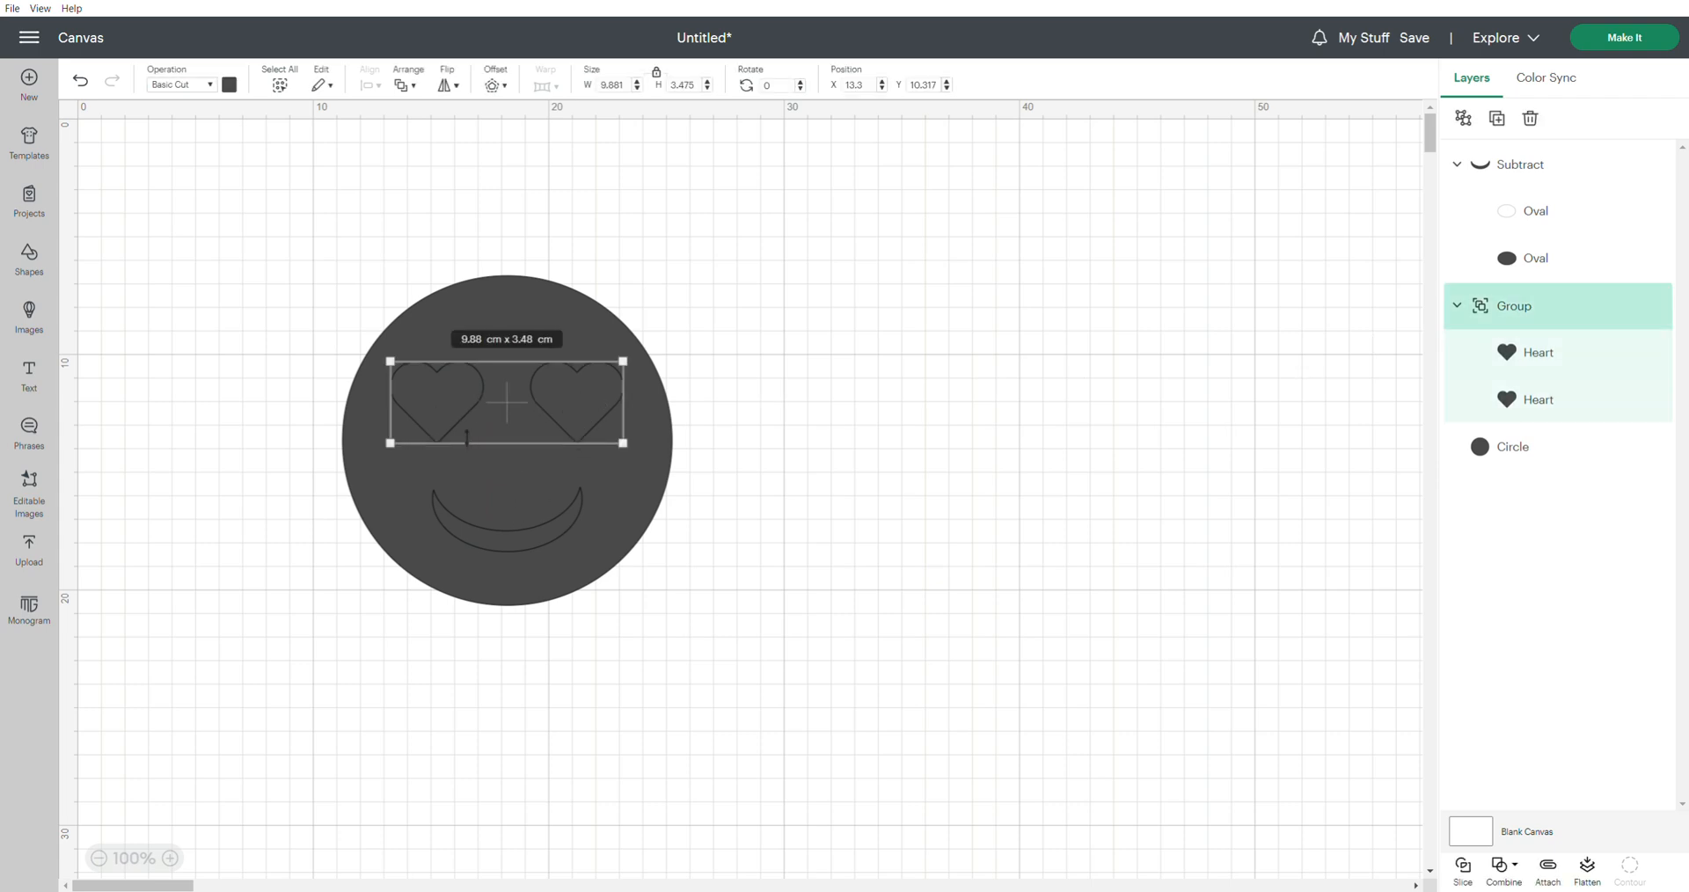
pyautogui.keyDown('shift'); pyautogui.click(514, 311); pyautogui.keyUp('shift')
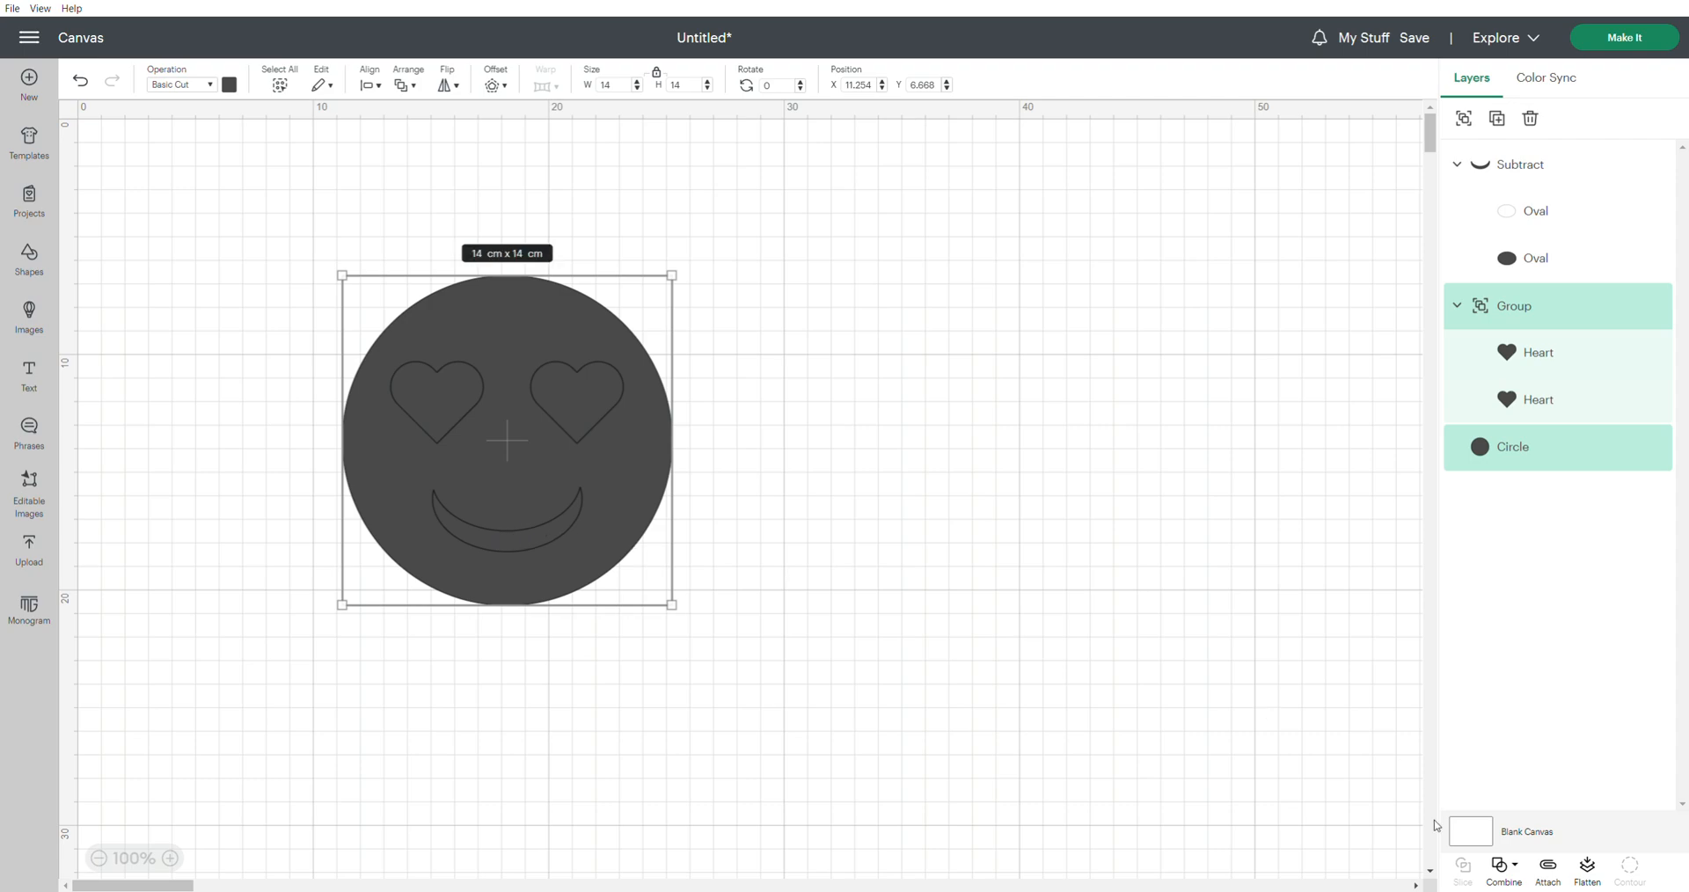
pyautogui.keyDown('shift'); pyautogui.click(1541, 182); pyautogui.keyUp('shift')
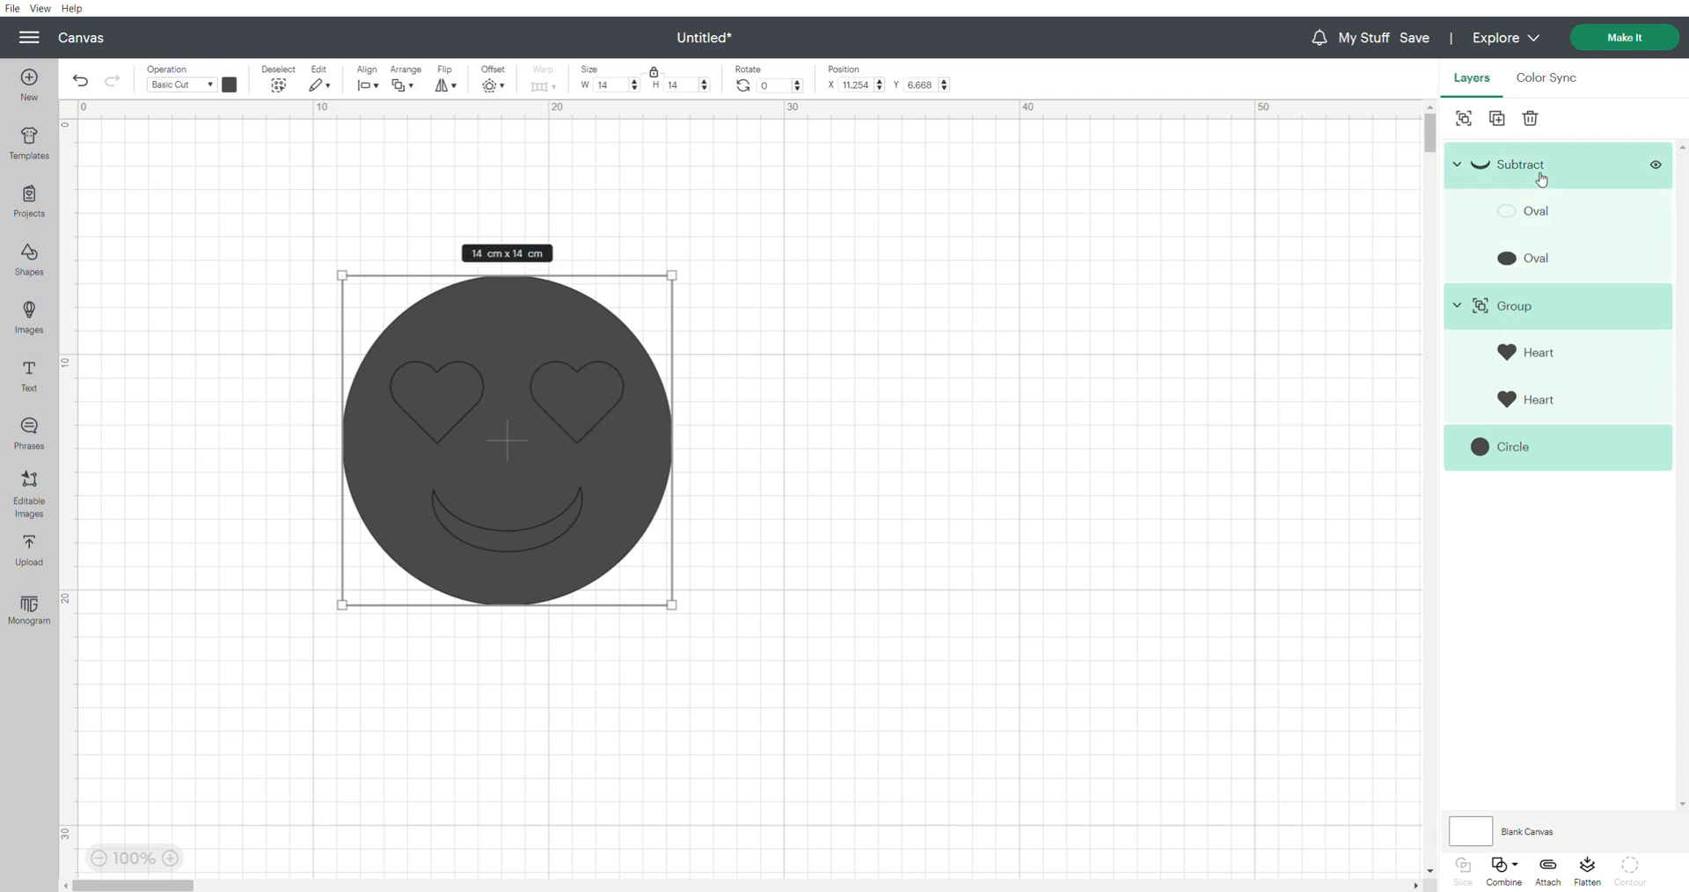
pyautogui.click(1516, 866)
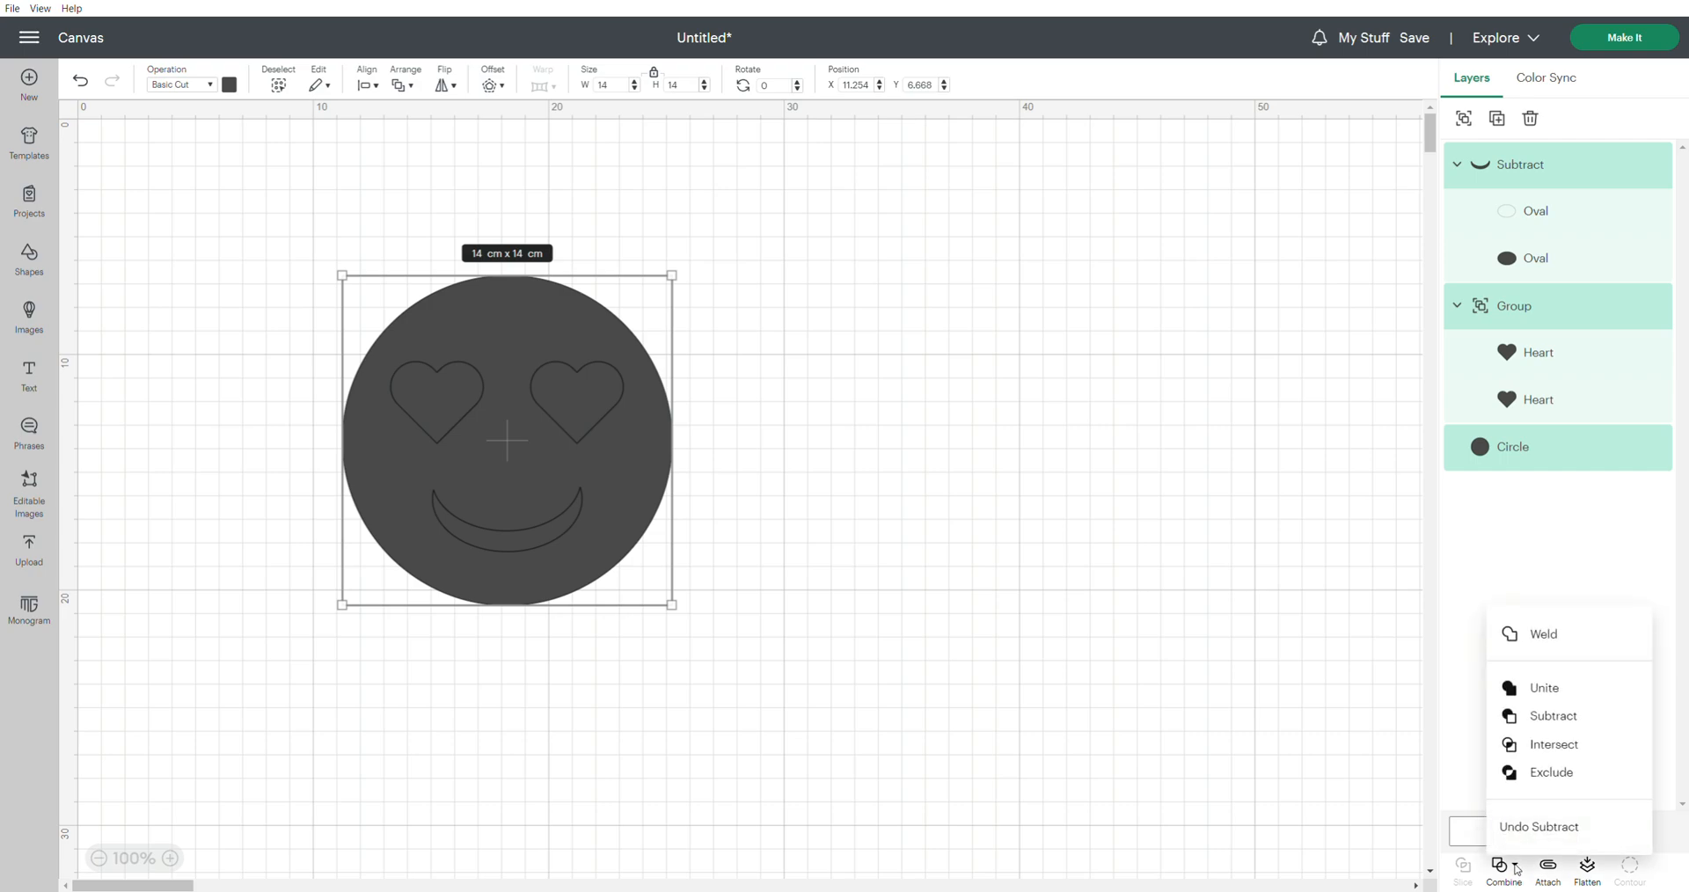
pyautogui.click(1553, 717)
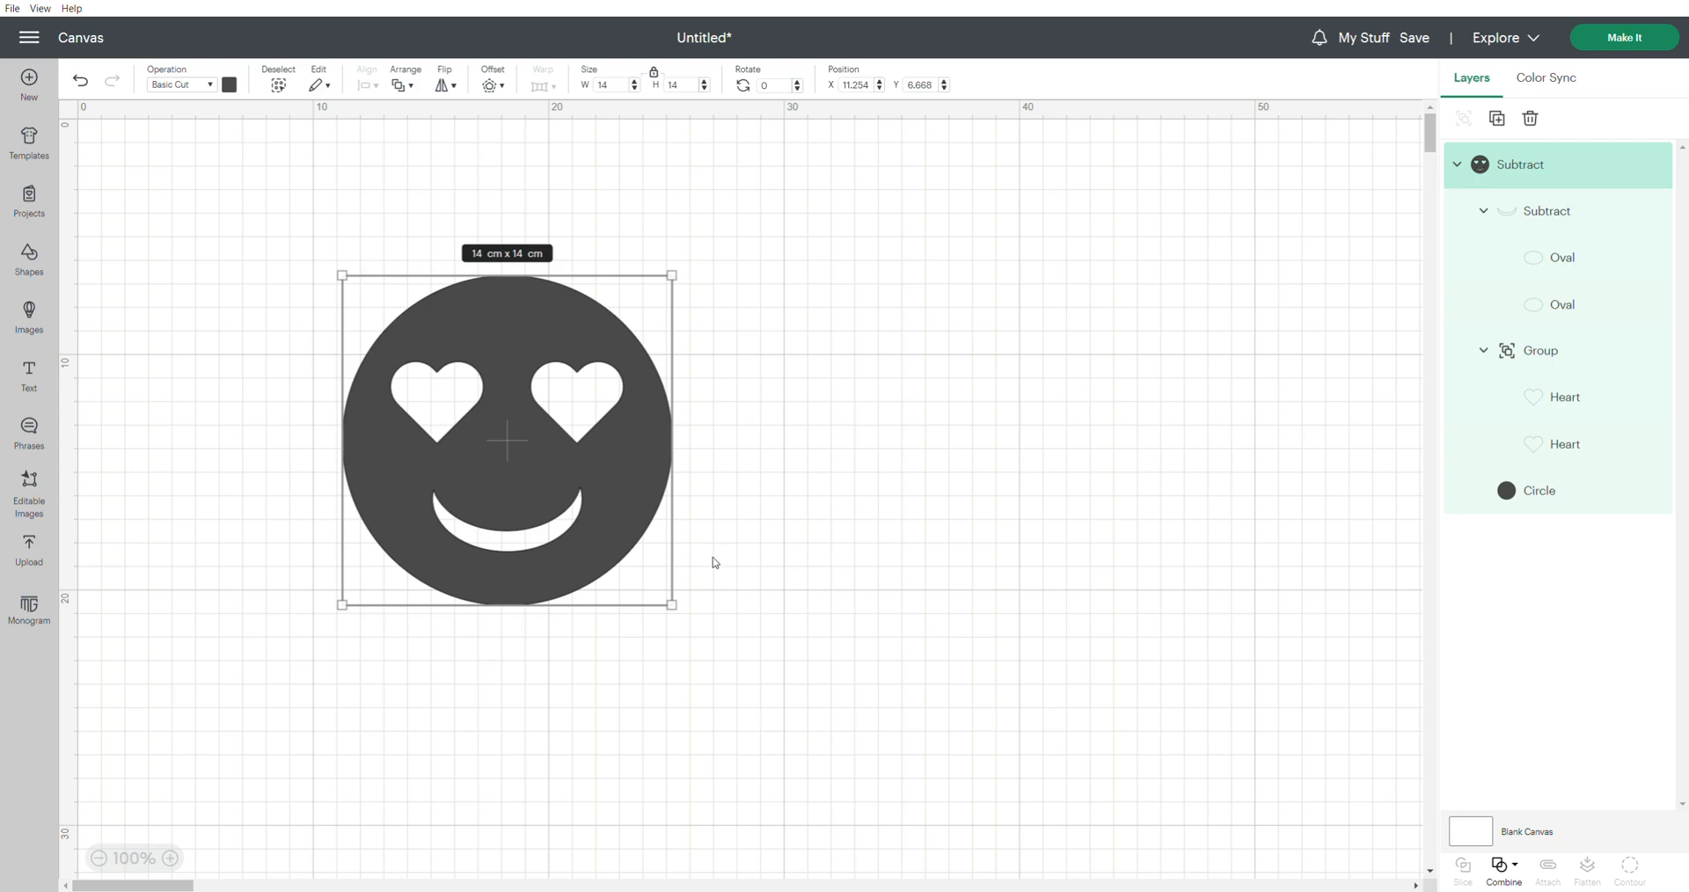
# Insert a half circle, rotate it to 40 degrees, and place it over the face's upper-left edge as an ear
pyautogui.click(40, 261)
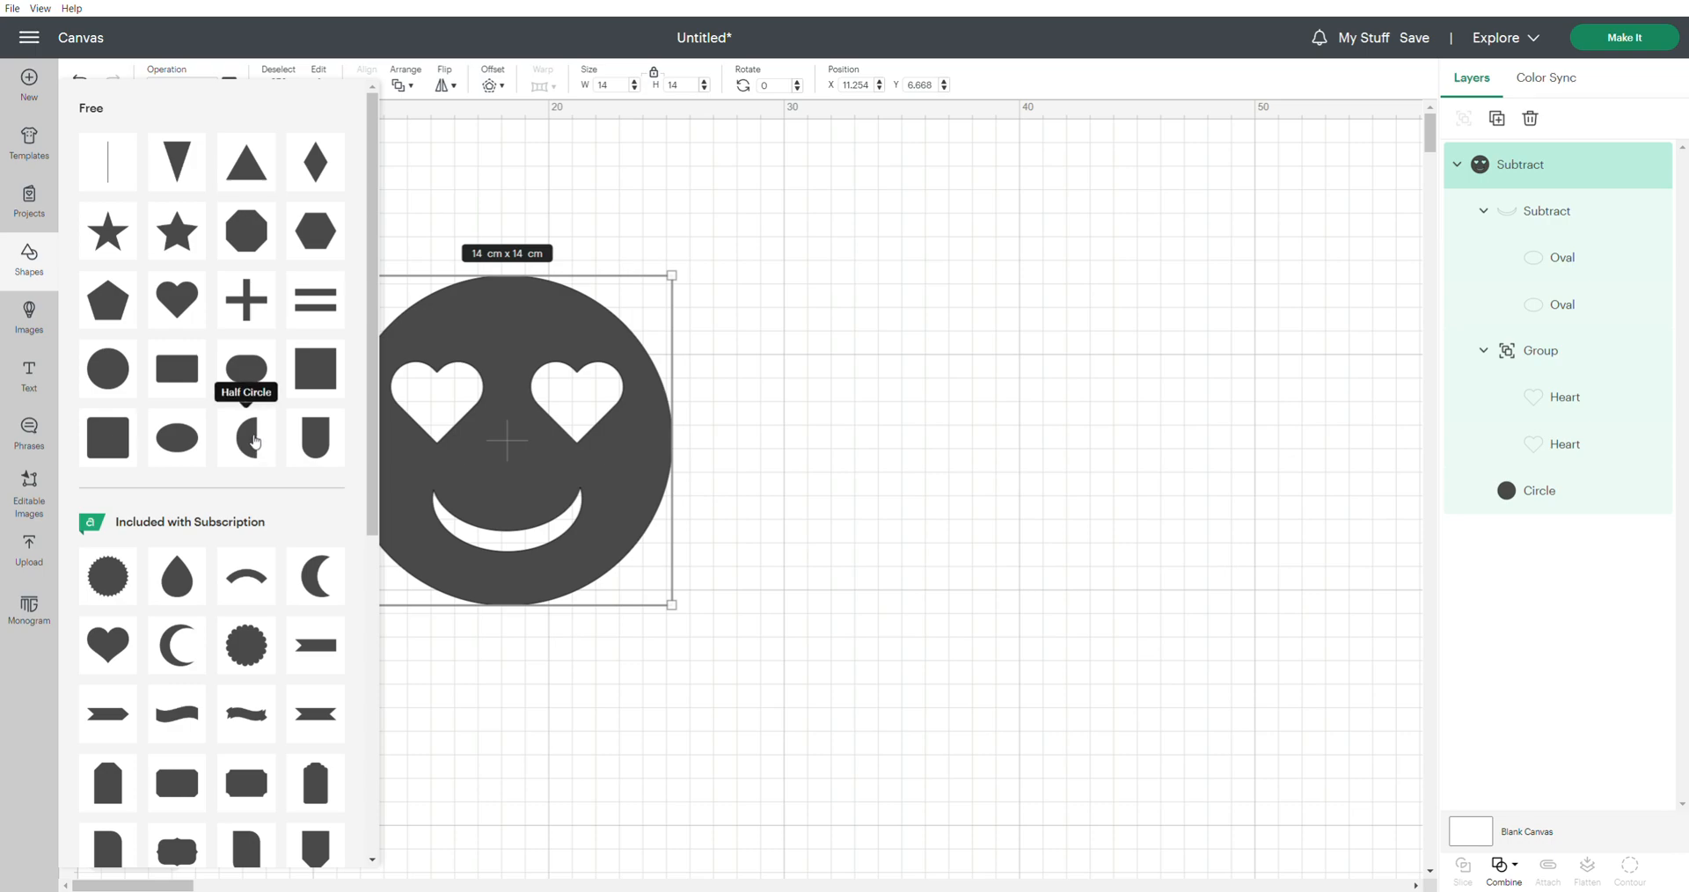
pyautogui.click(253, 440)
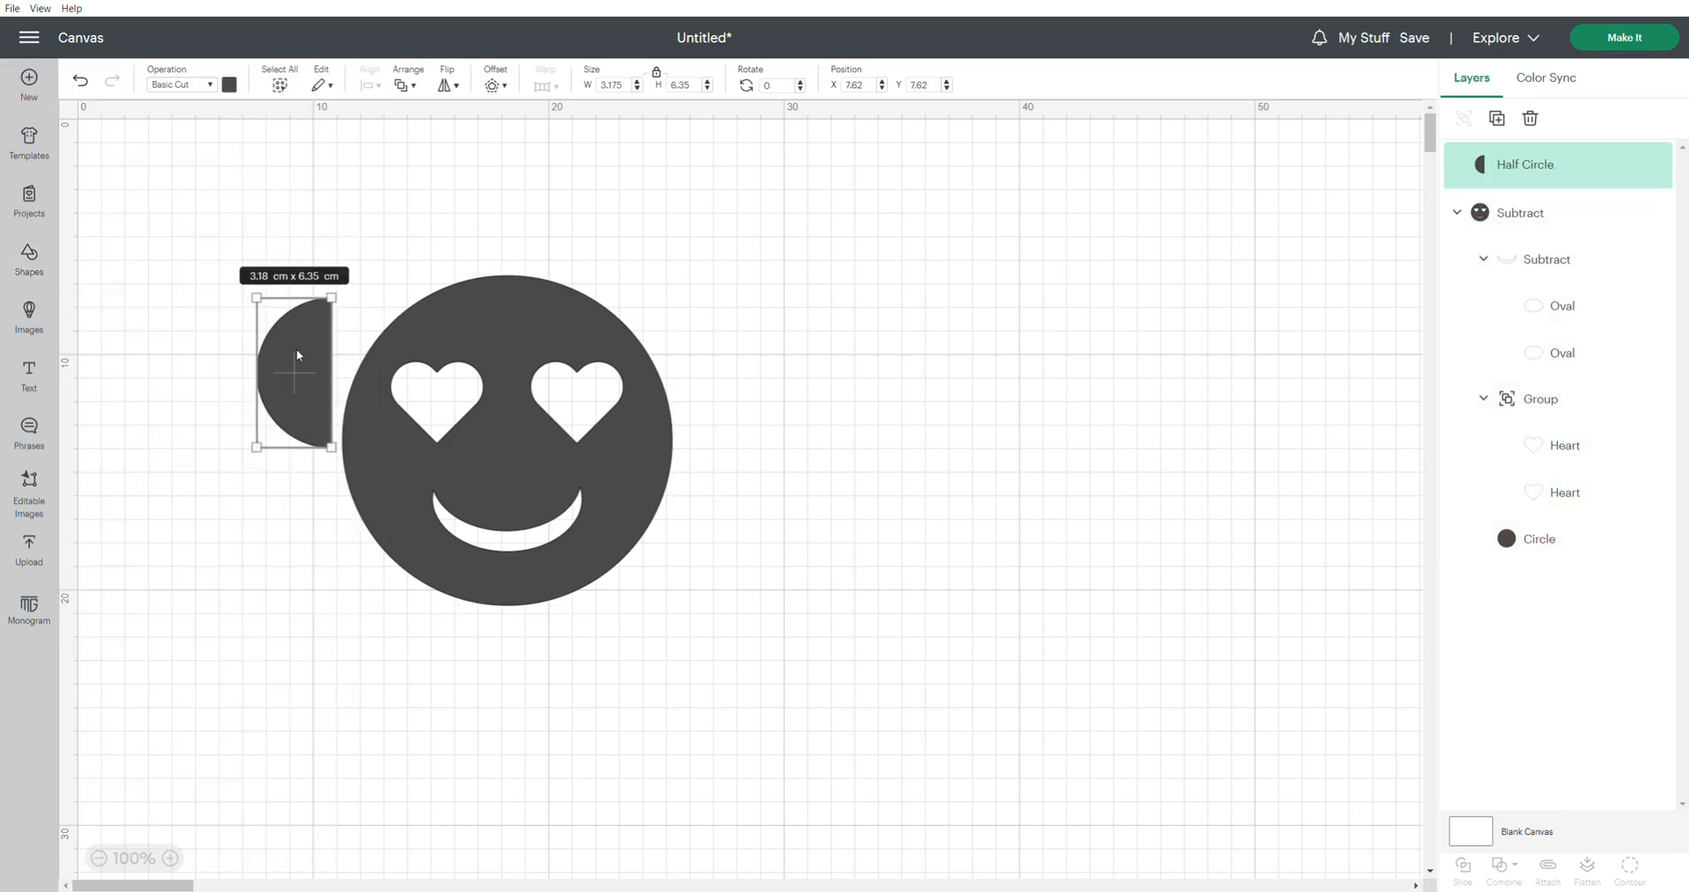
pyautogui.moveTo(286, 365); pyautogui.dragTo(268, 279)
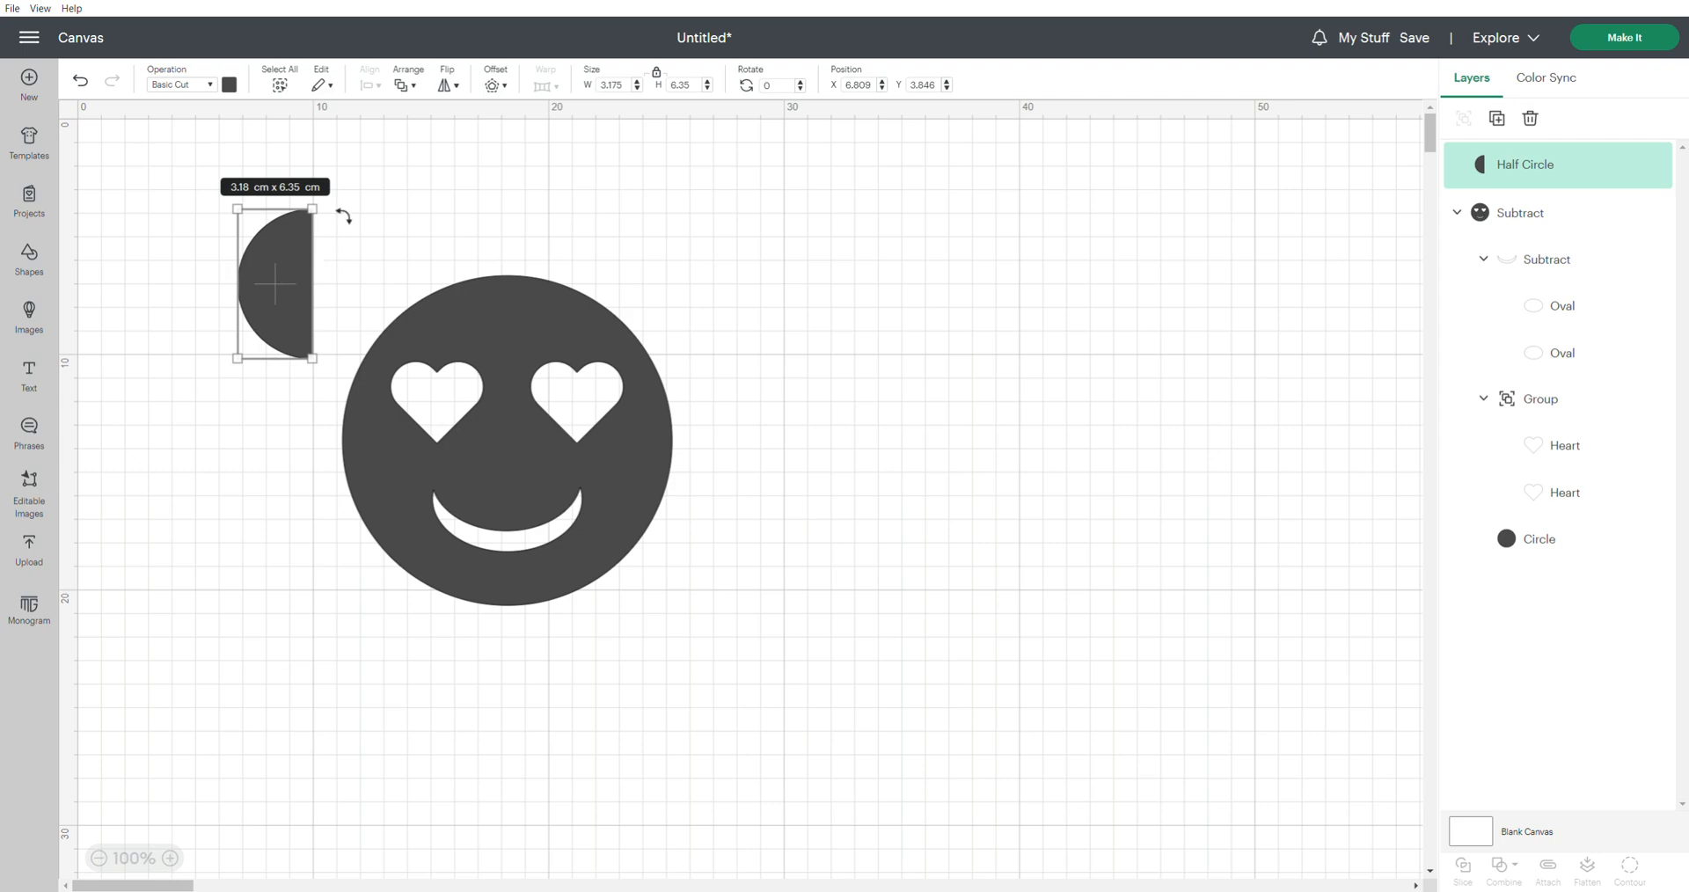
pyautogui.moveTo(332, 211); pyautogui.dragTo(368, 231)
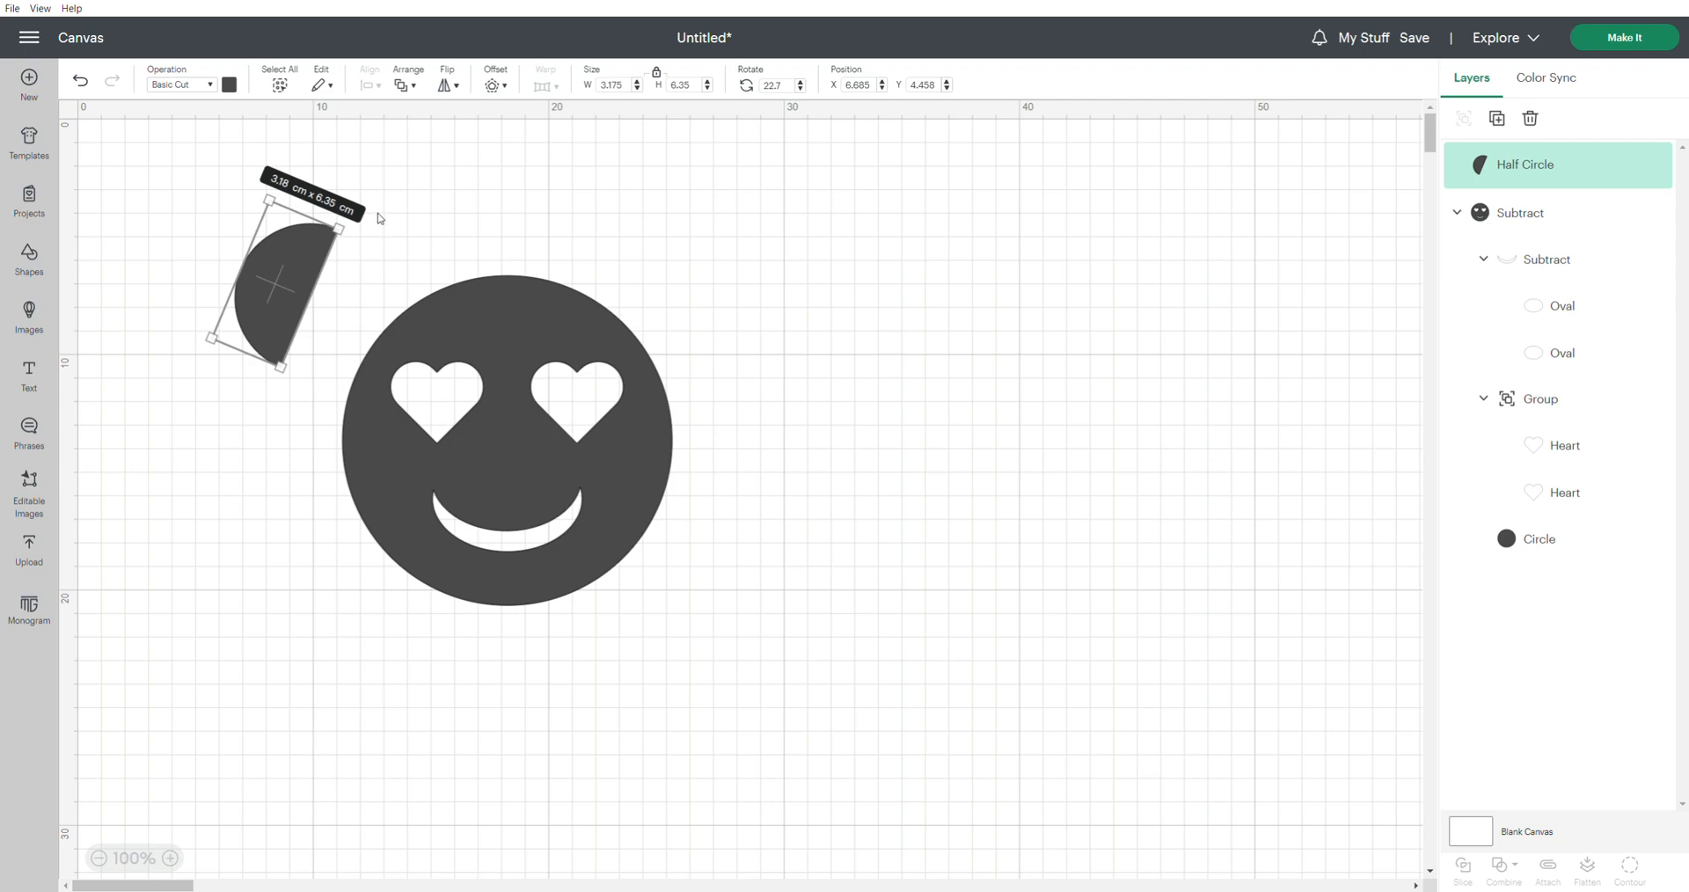
pyautogui.doubleClick(774, 85)
pyautogui.write('40')
pyautogui.press('Return')
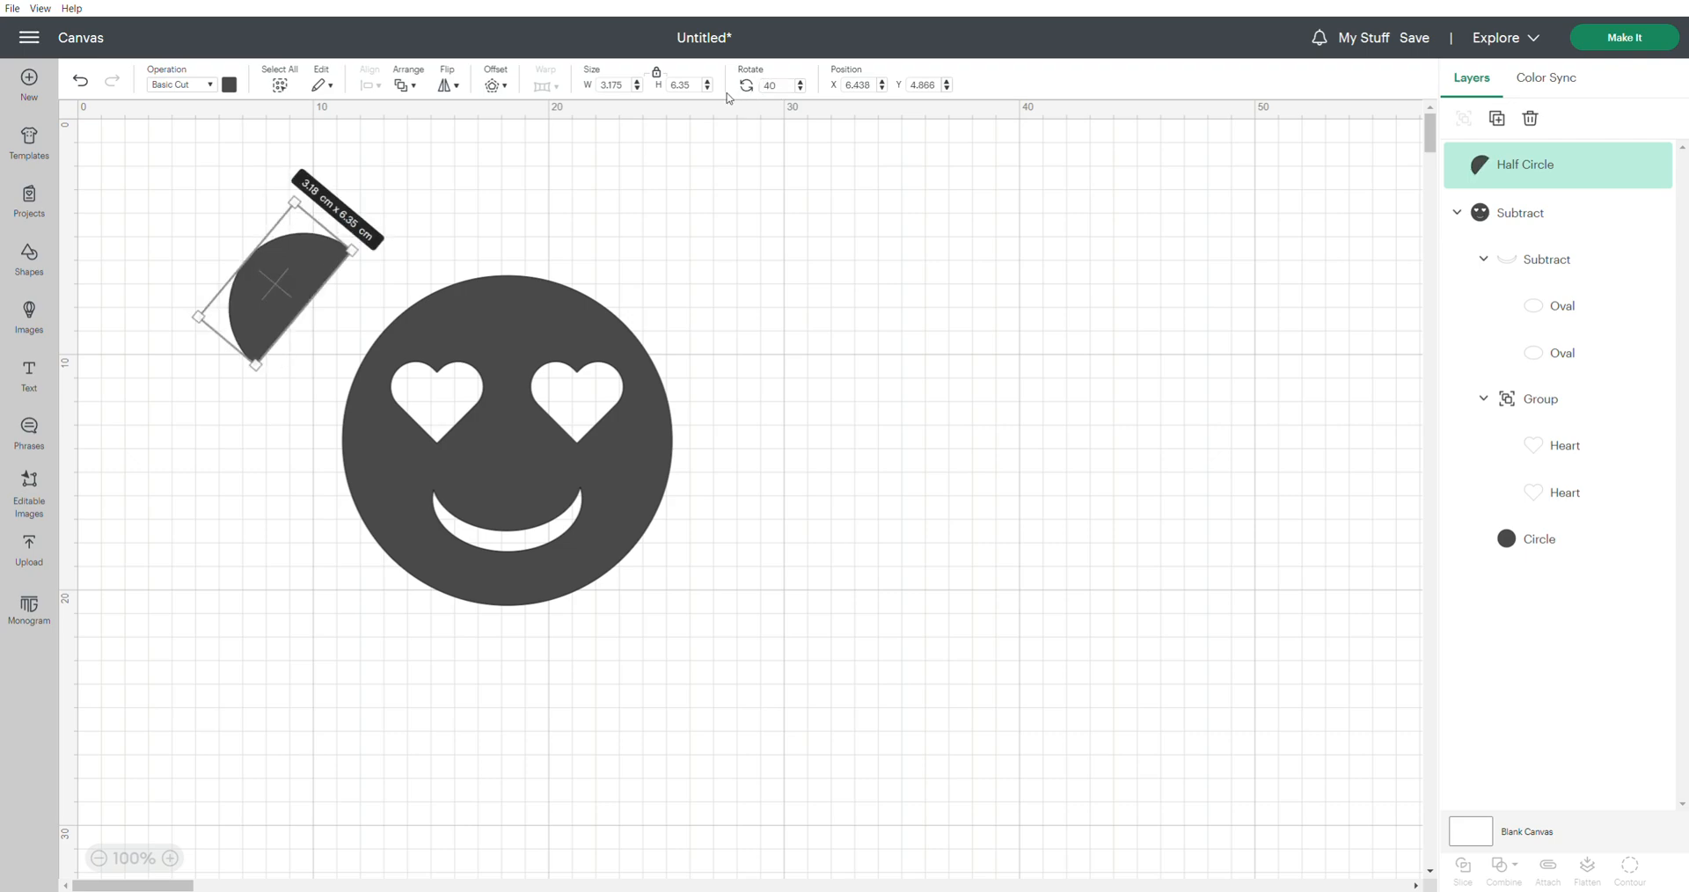
pyautogui.moveTo(309, 287); pyautogui.dragTo(400, 333)
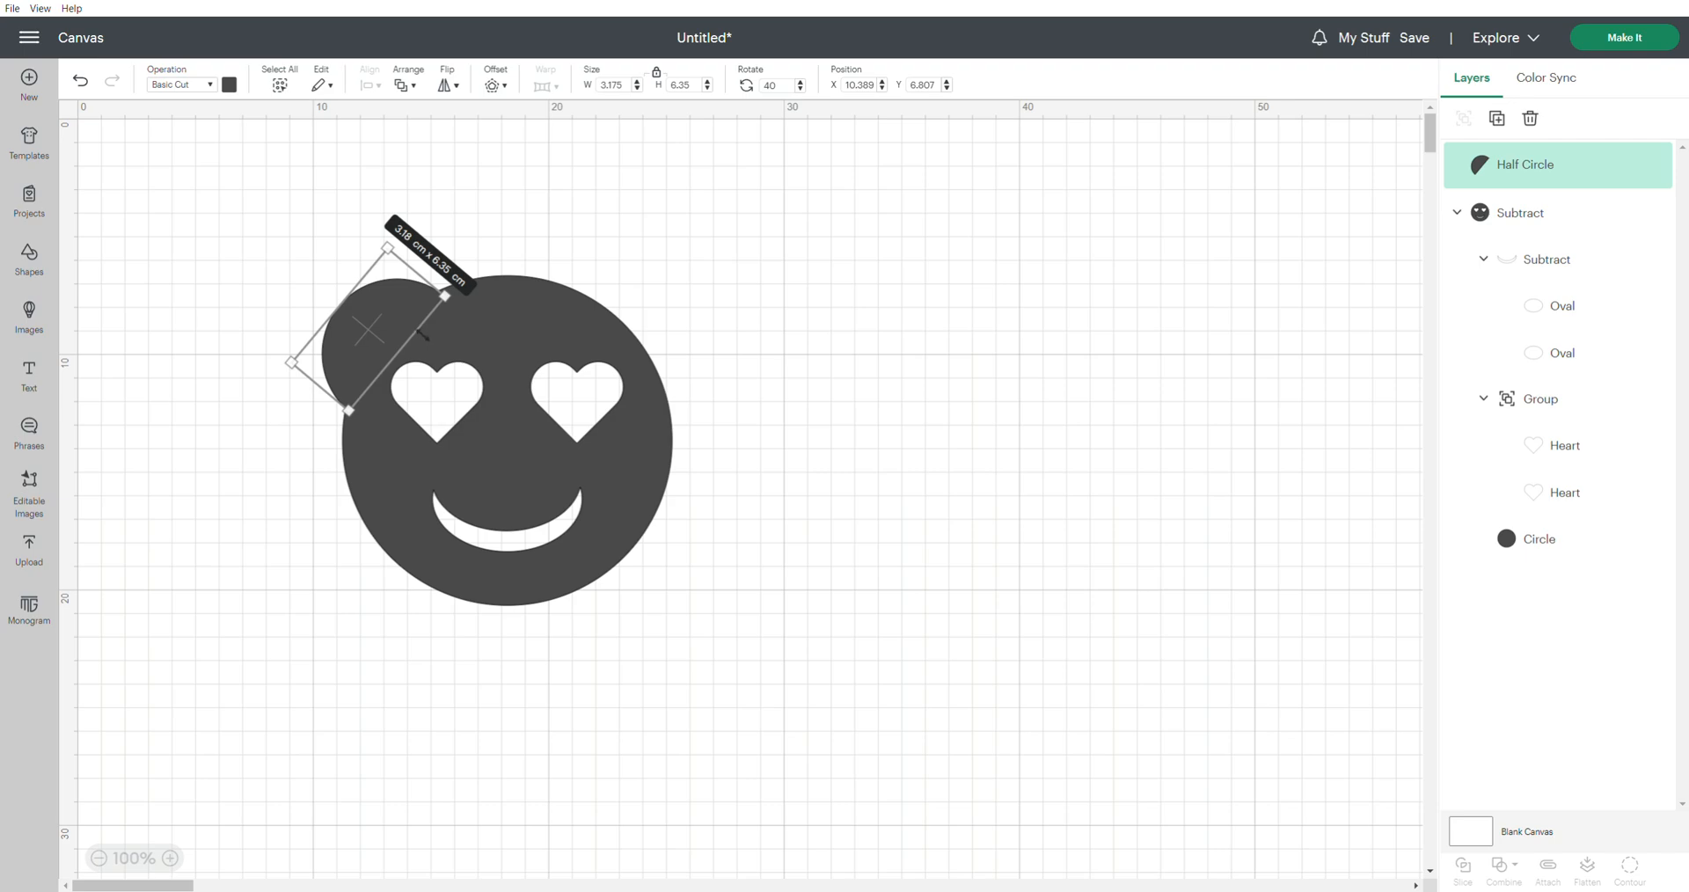
# Duplicate the ear, flip the copy horizontally, and place it over the face's upper-right edge at about X 20.96 cm
pyautogui.click(1496, 120)
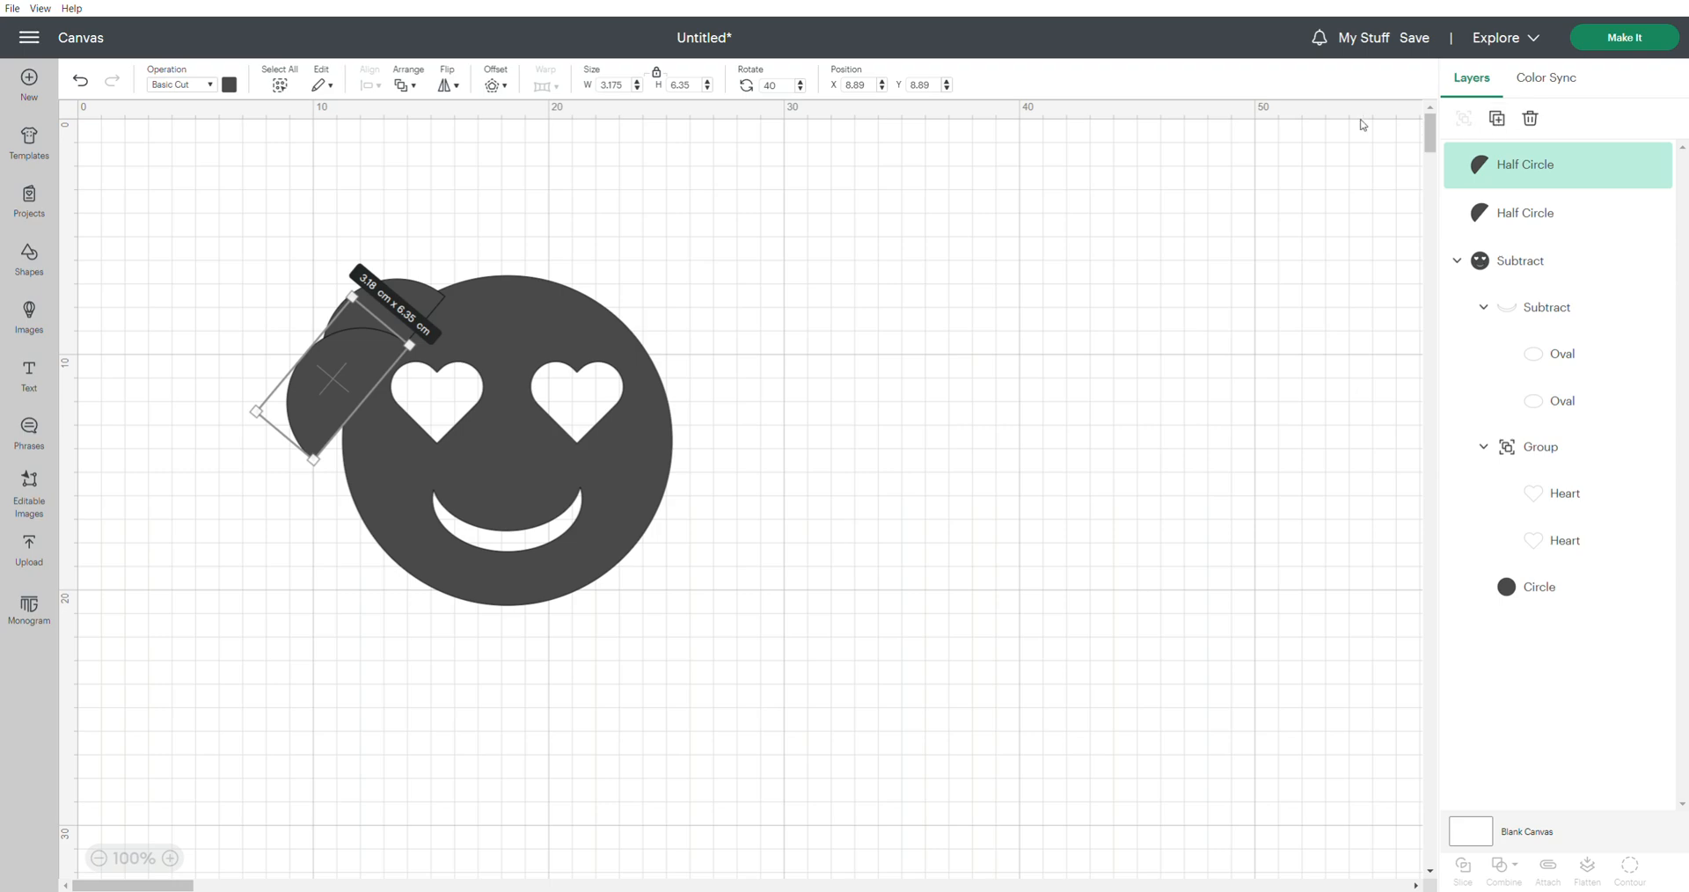
pyautogui.moveTo(367, 365); pyautogui.dragTo(674, 310)
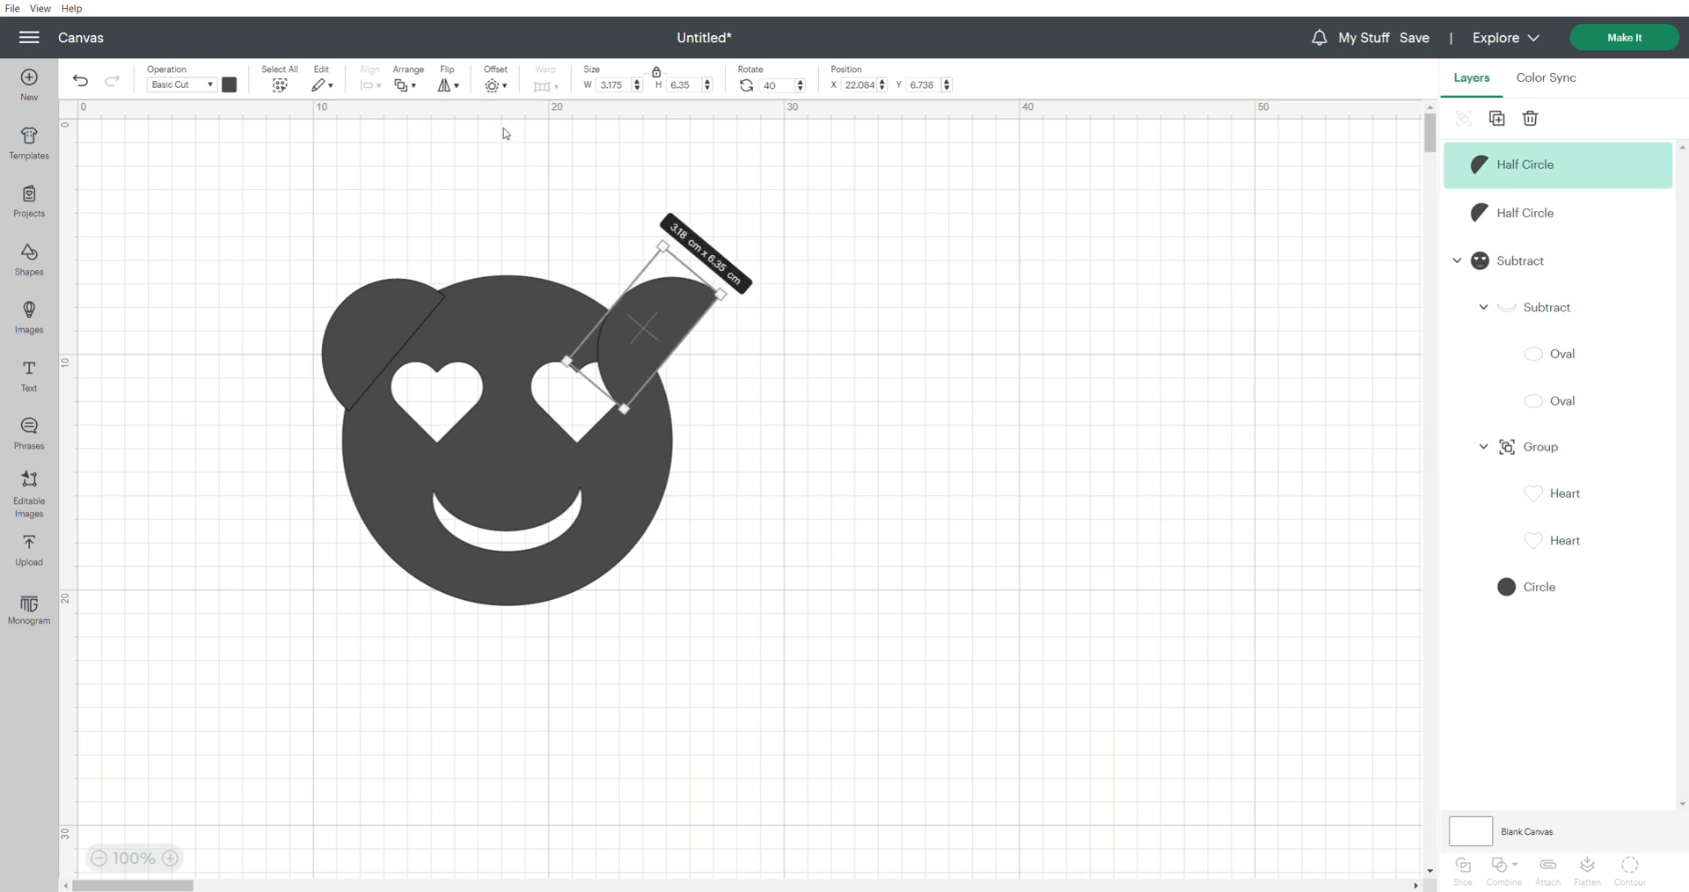
pyautogui.click(456, 86)
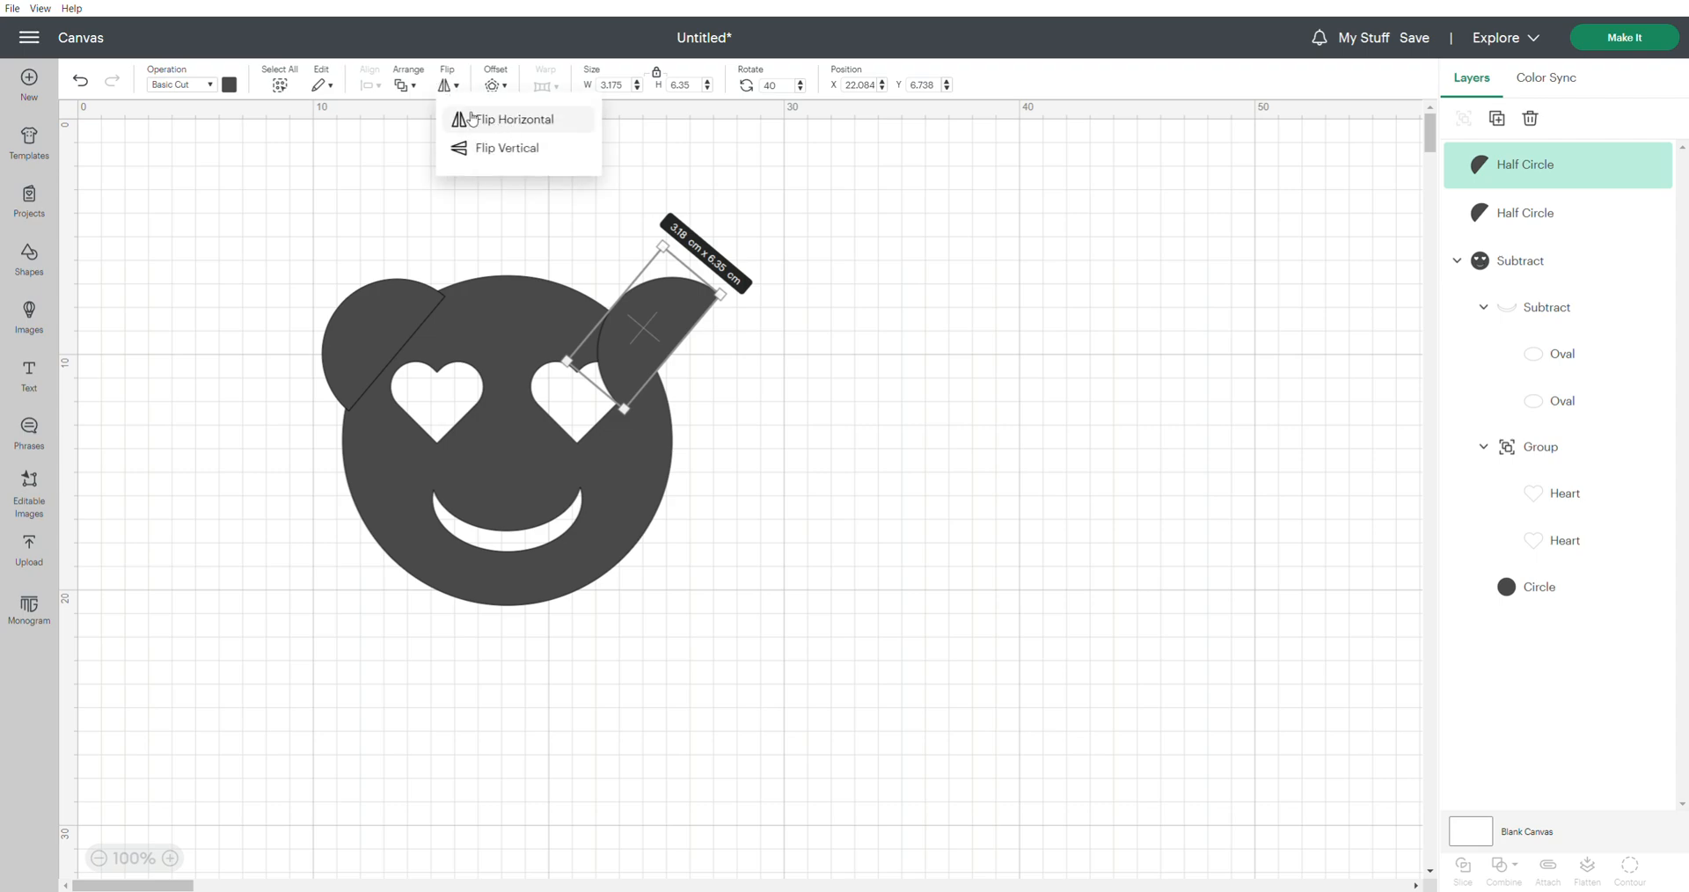
pyautogui.click(532, 128)
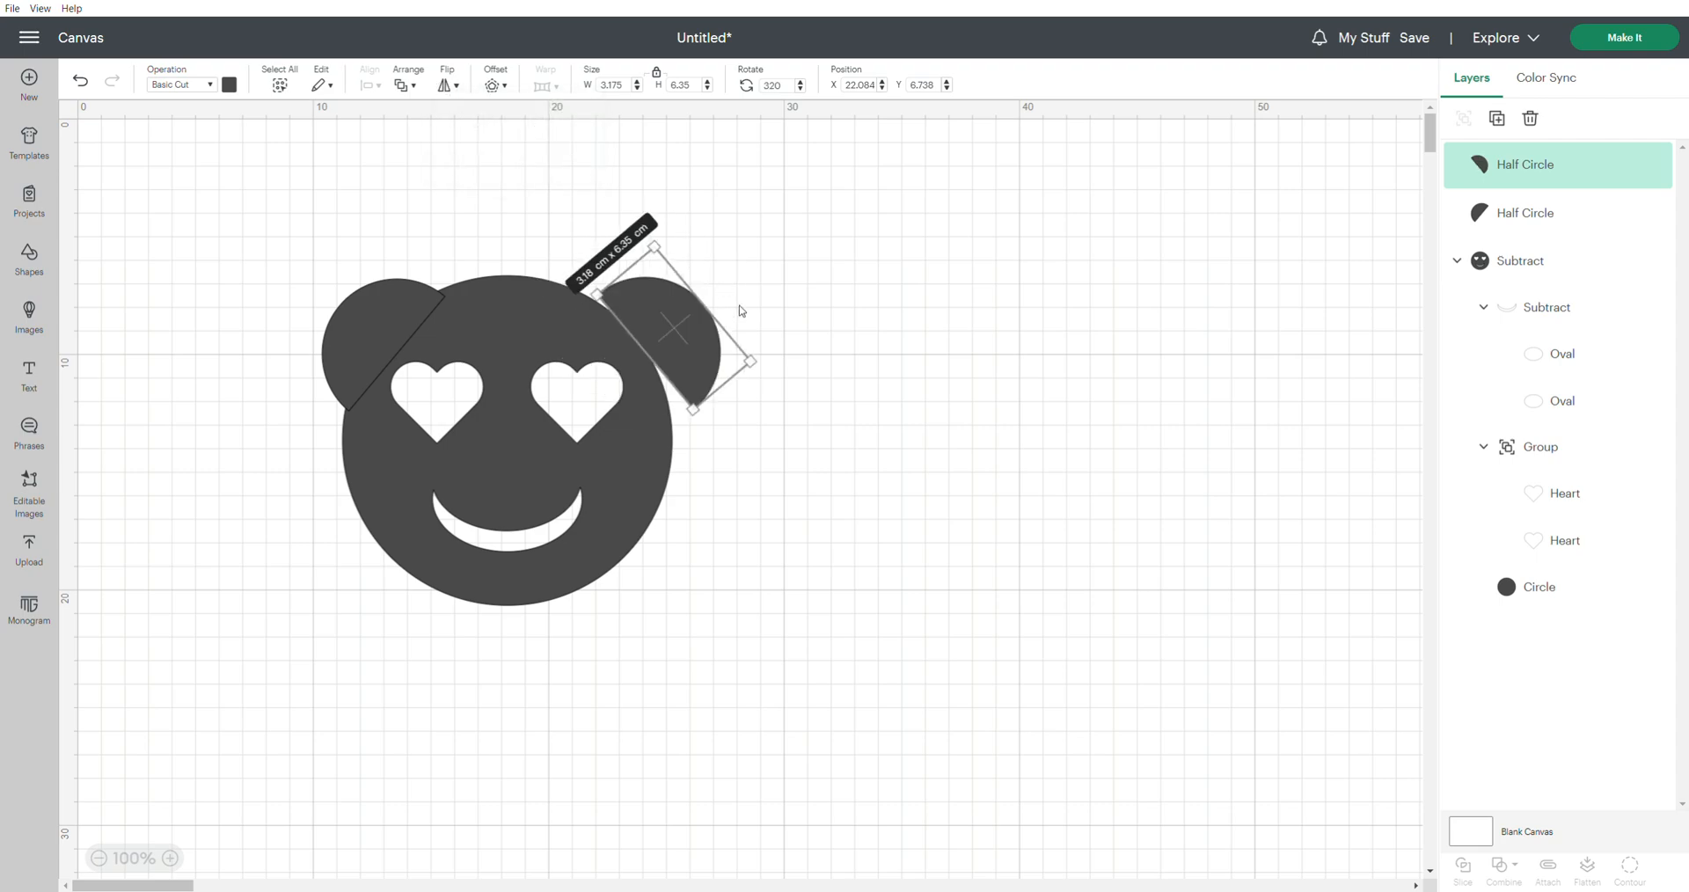
pyautogui.moveTo(692, 346); pyautogui.dragTo(666, 341)
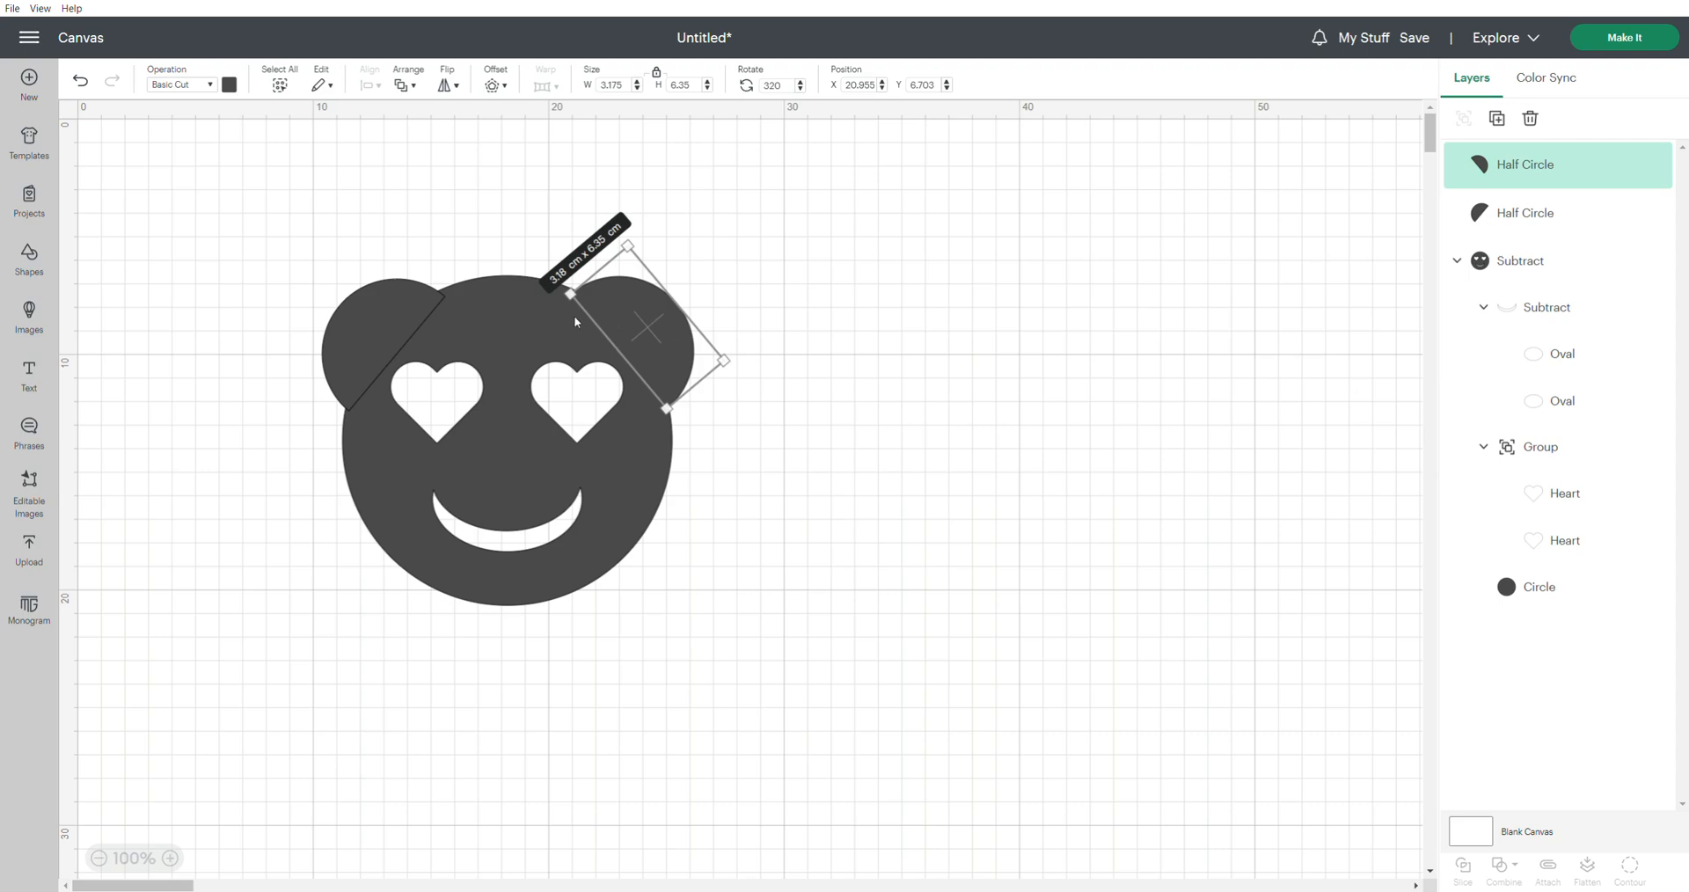
# Center the two half-circle ears vertically with each other
pyautogui.keyDown('shift'); pyautogui.click(406, 308); pyautogui.keyUp('shift')
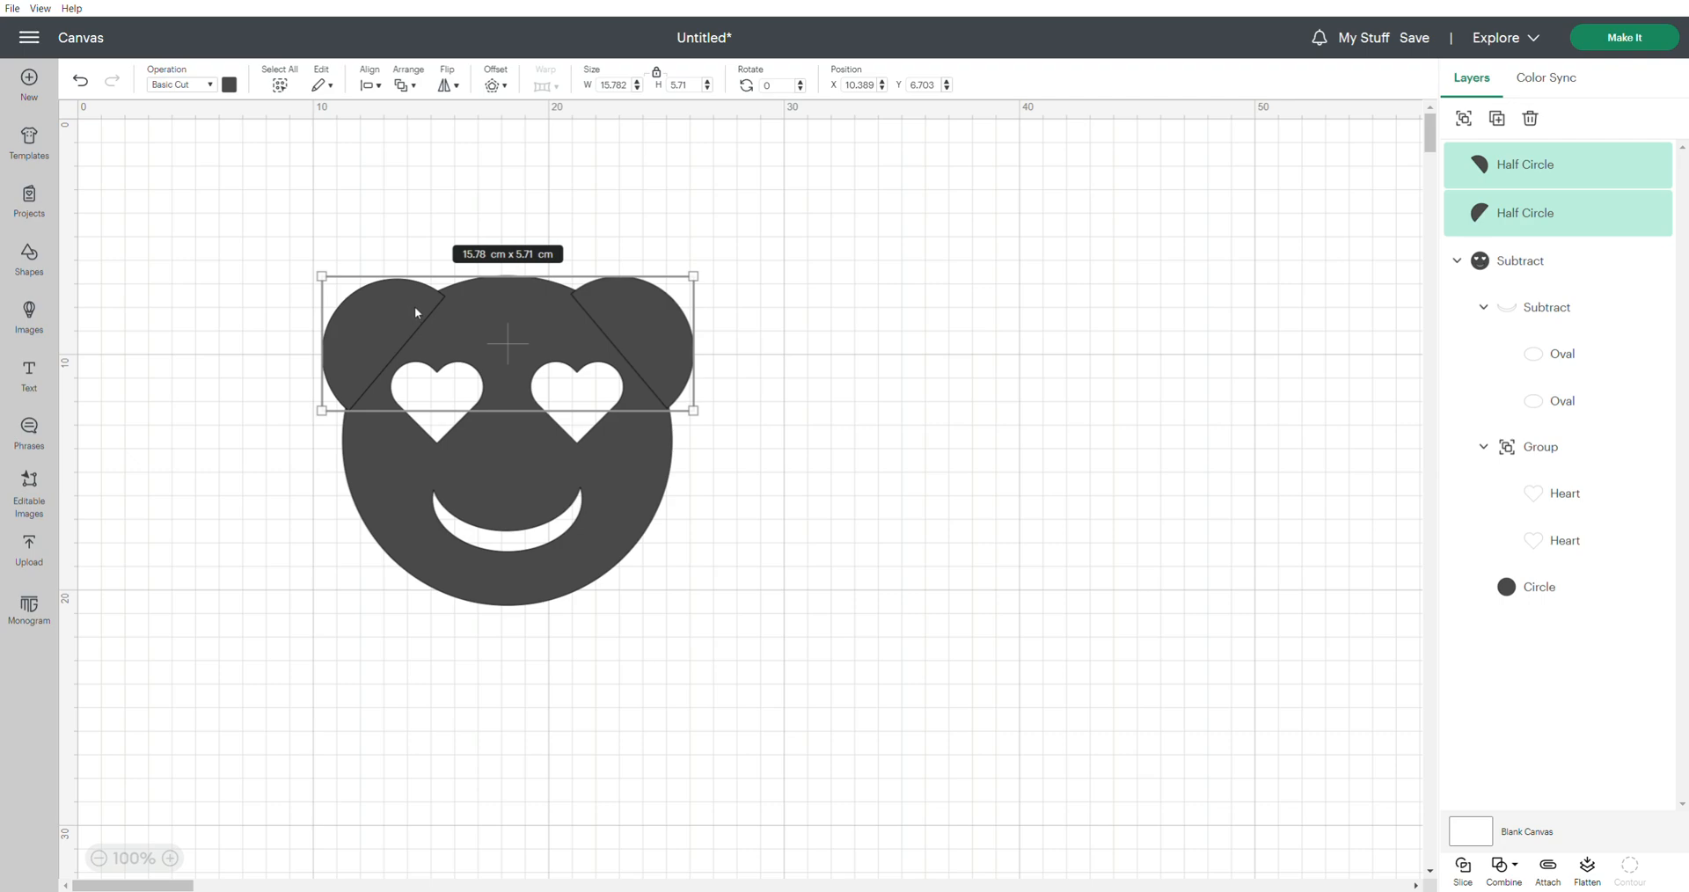
pyautogui.click(379, 87)
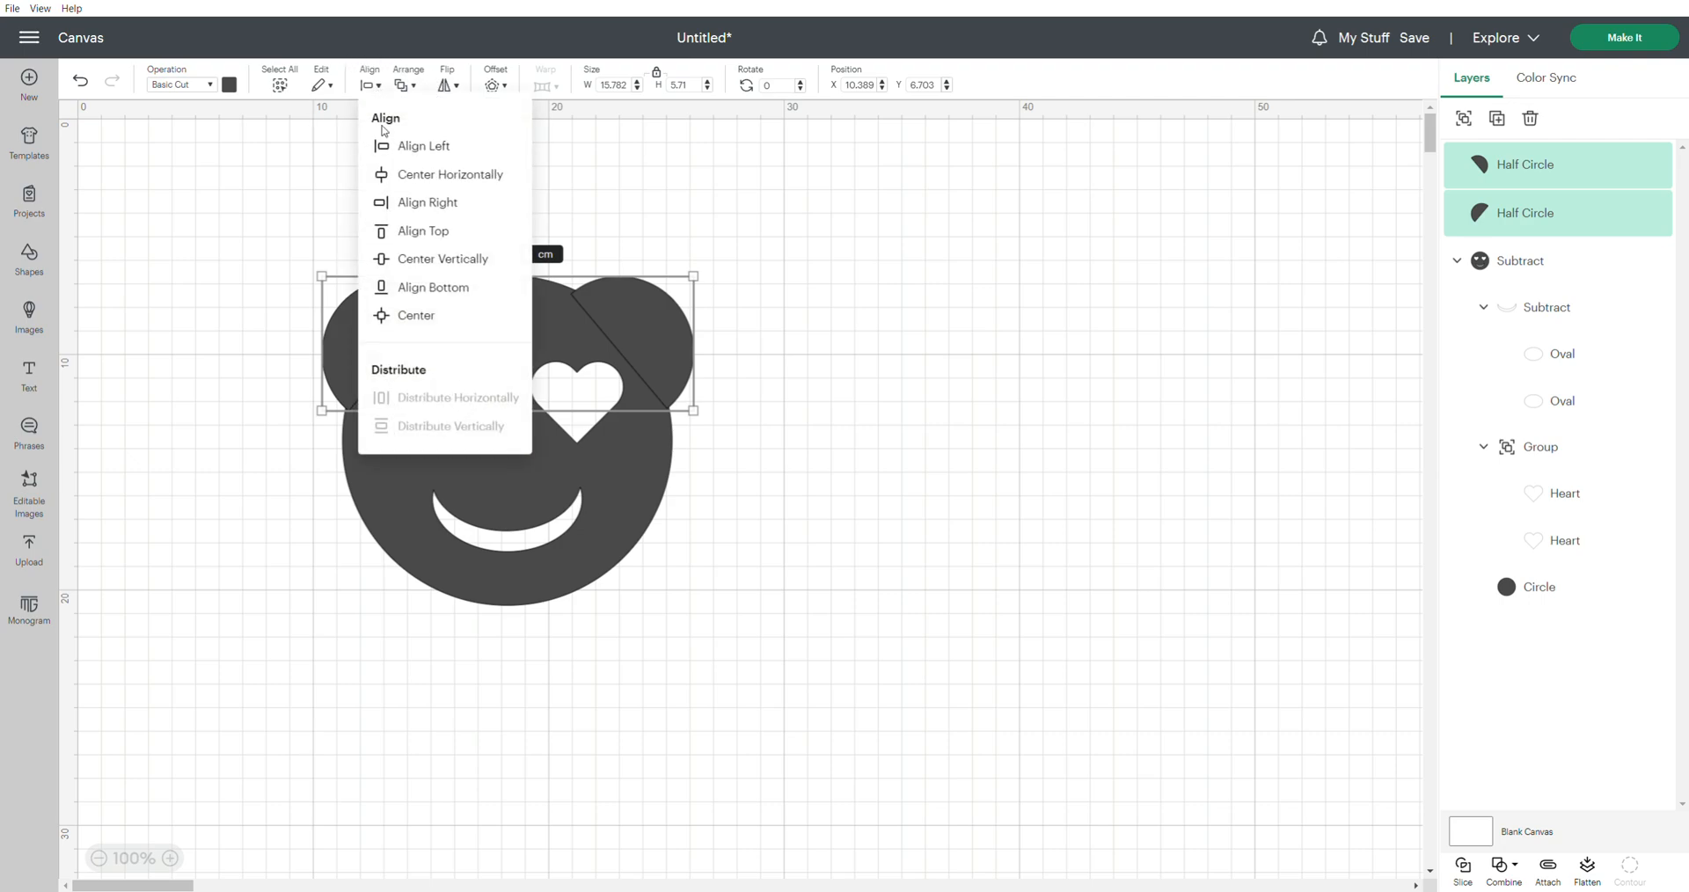
pyautogui.click(415, 262)
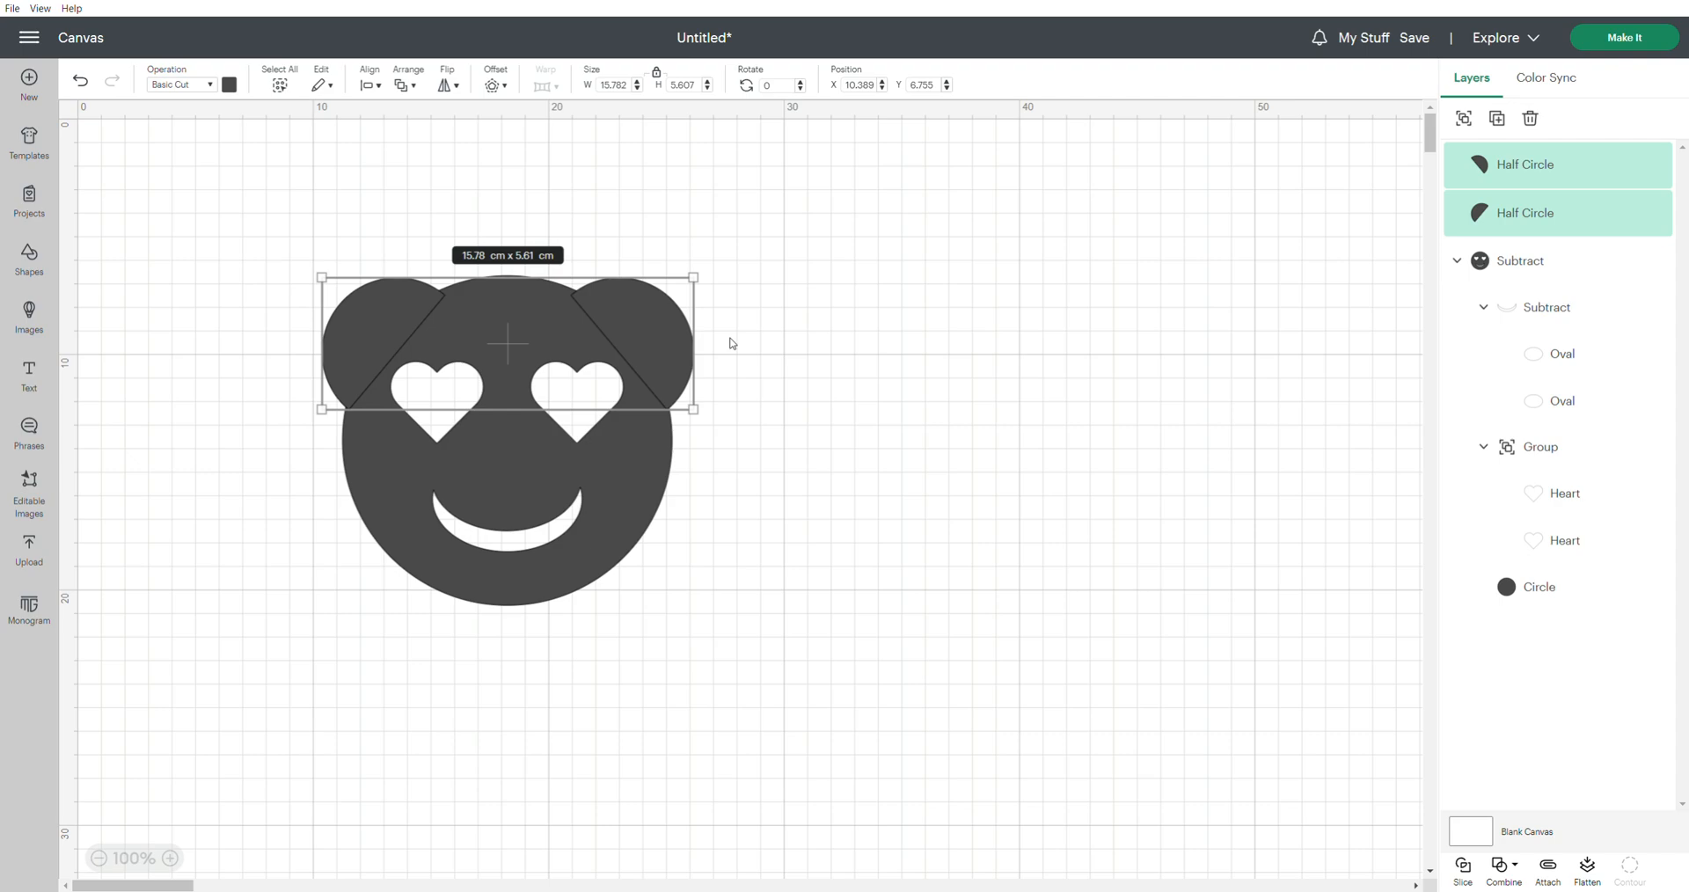
# Unite both ears with the cut-out face into one bear shape
pyautogui.keyDown('shift'); pyautogui.click(620, 475); pyautogui.keyUp('shift')
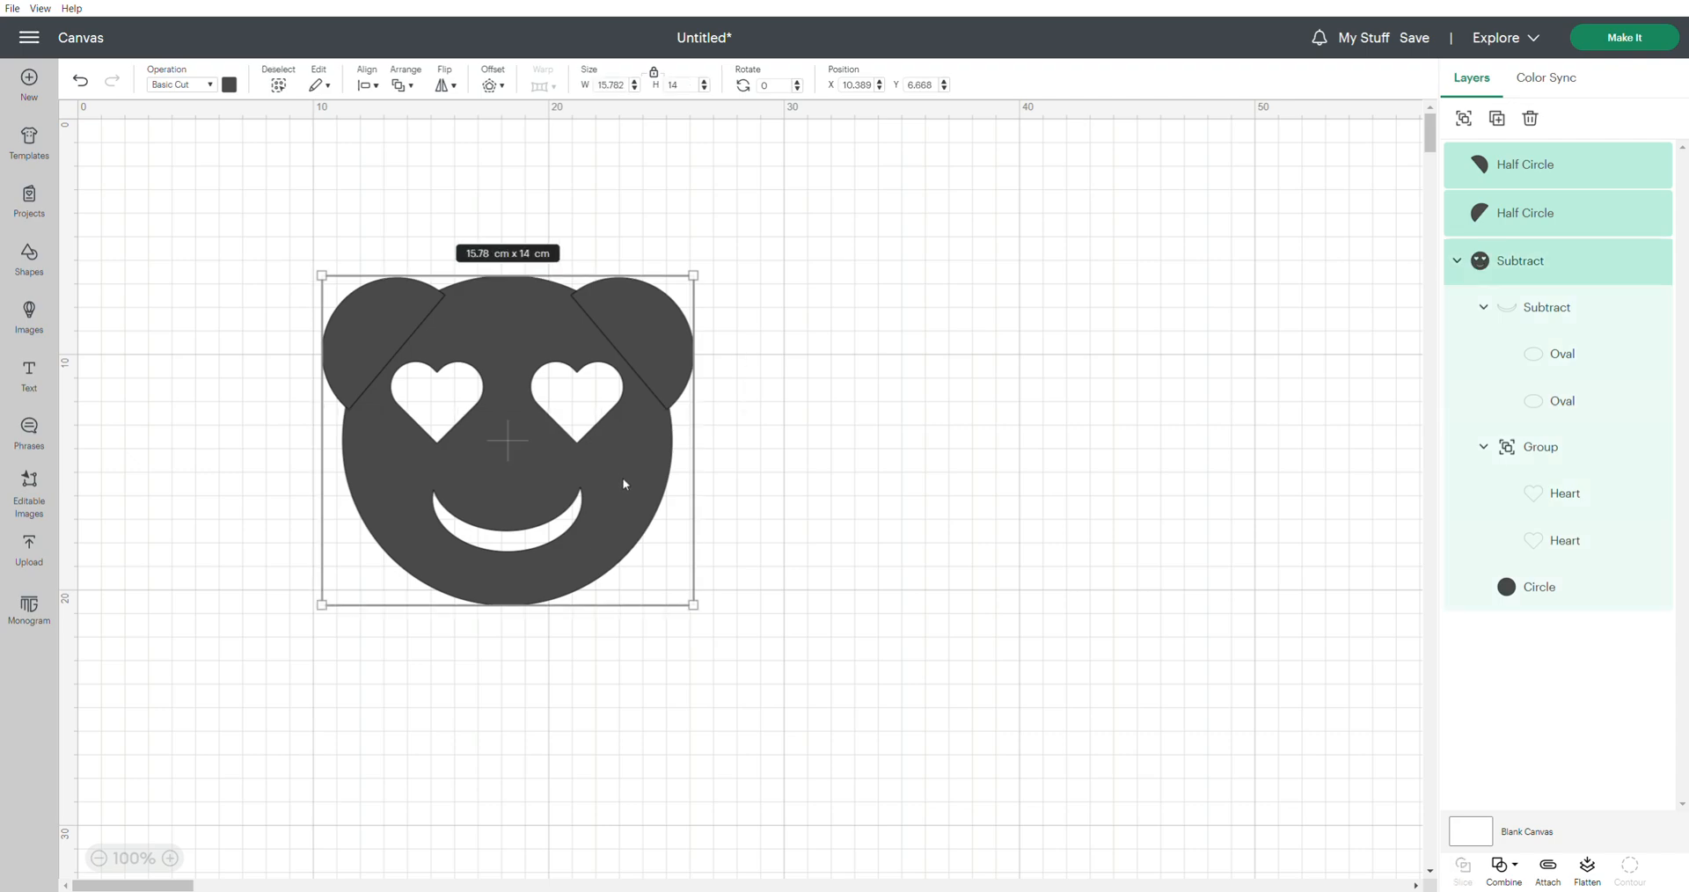
pyautogui.click(1513, 869)
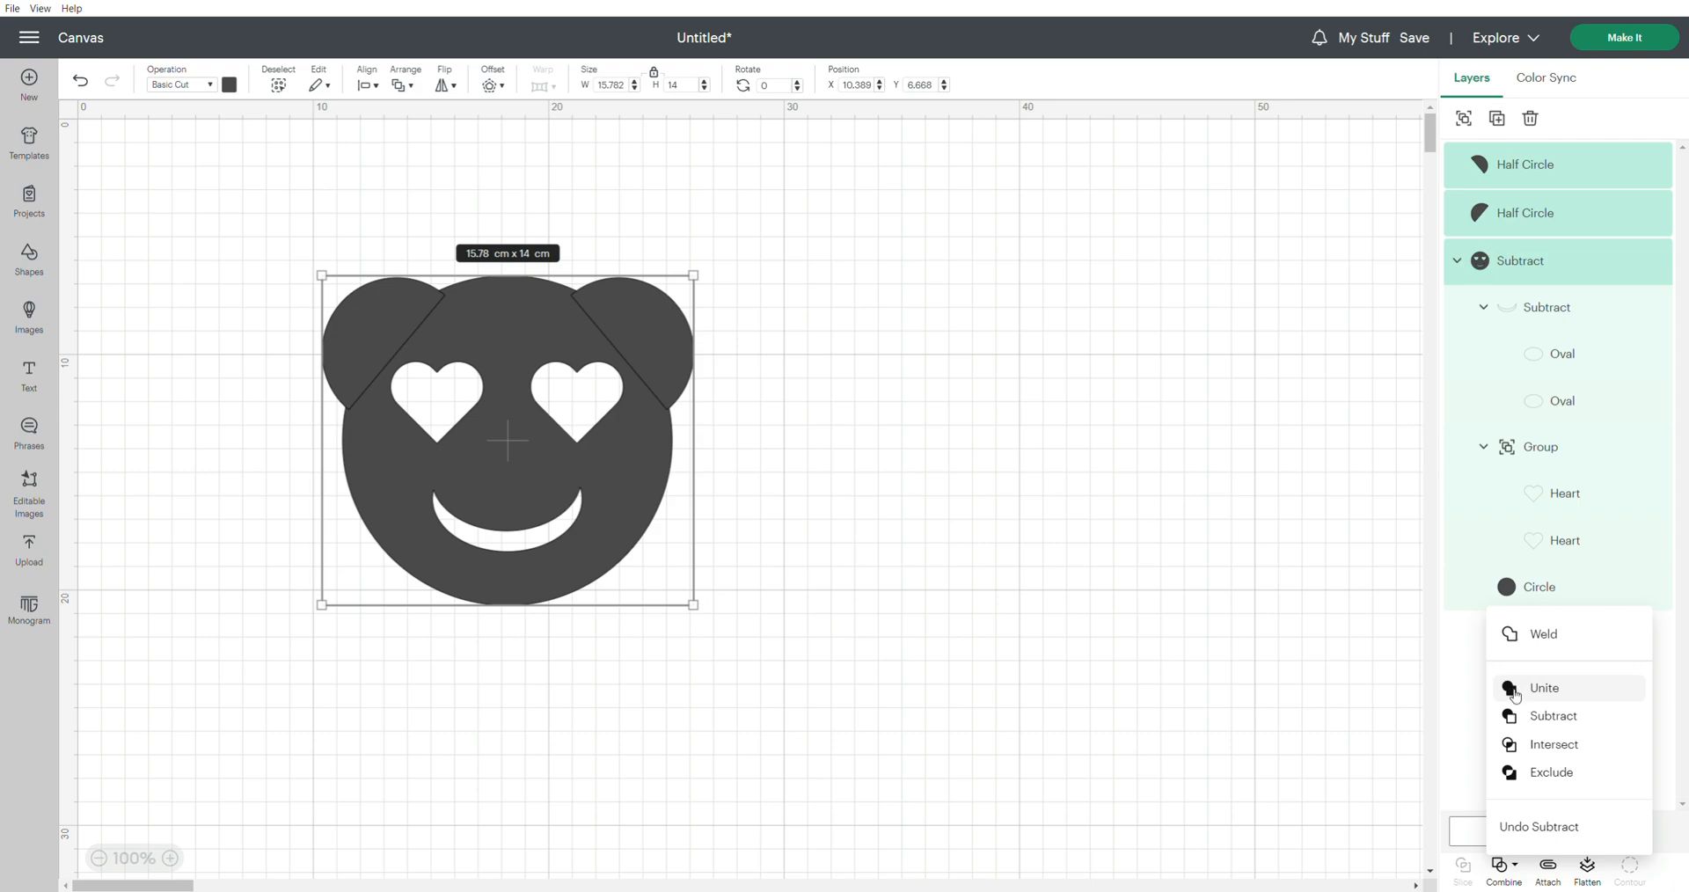
pyautogui.click(1541, 694)
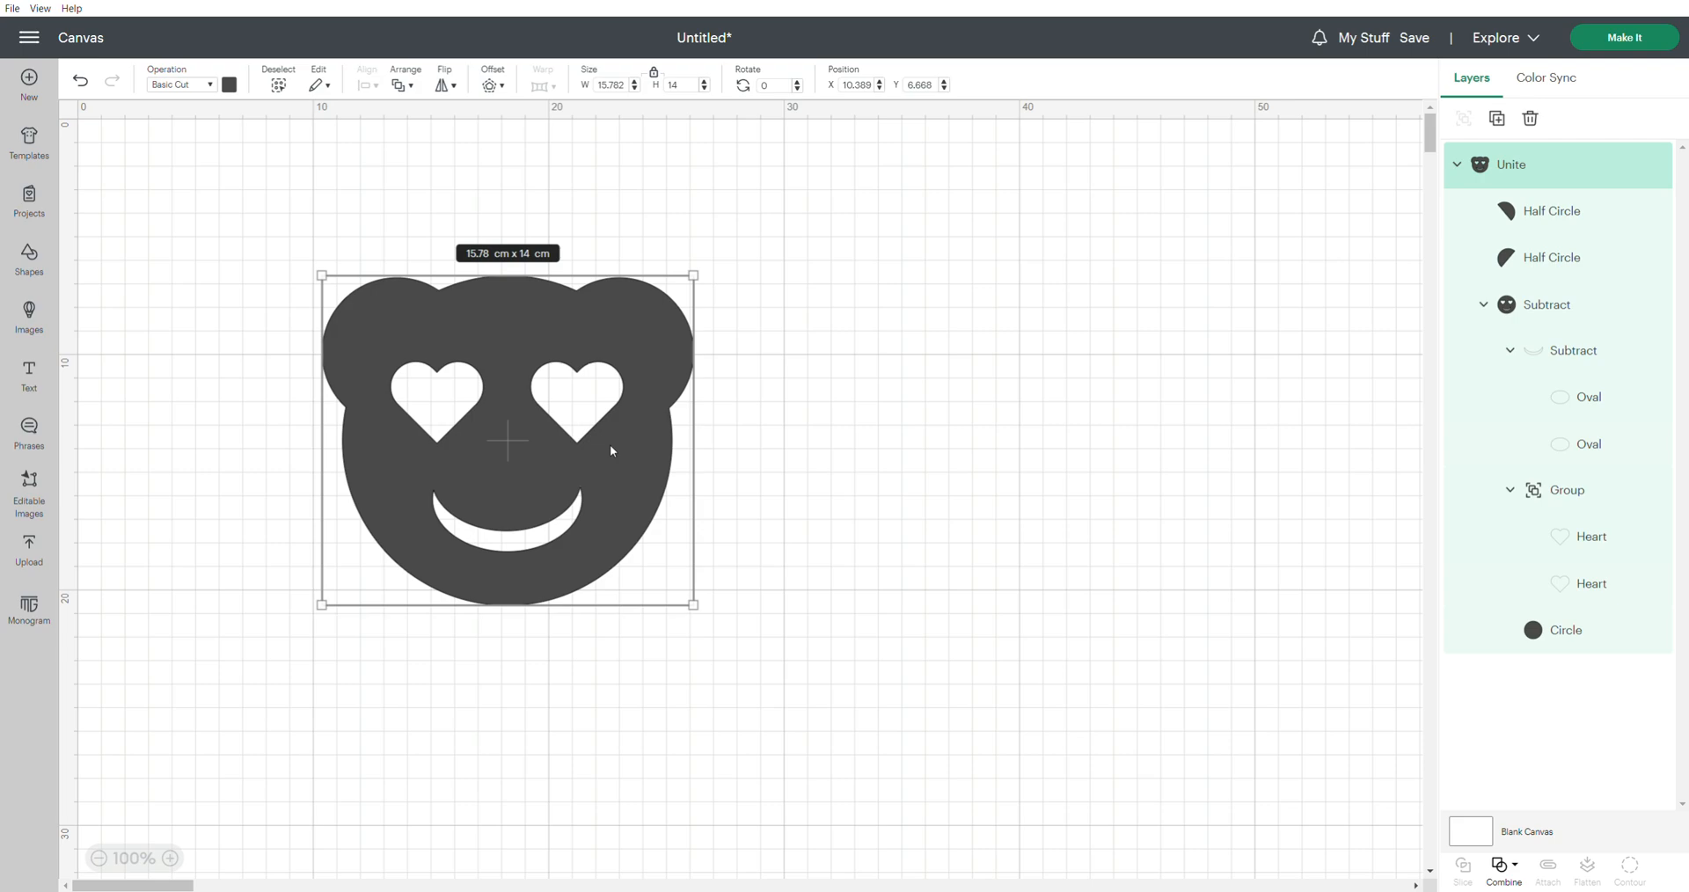
# Move the bear up to about X 11.2, Y 3.35 cm and insert a text box below it
pyautogui.moveTo(600, 482); pyautogui.dragTo(617, 399)
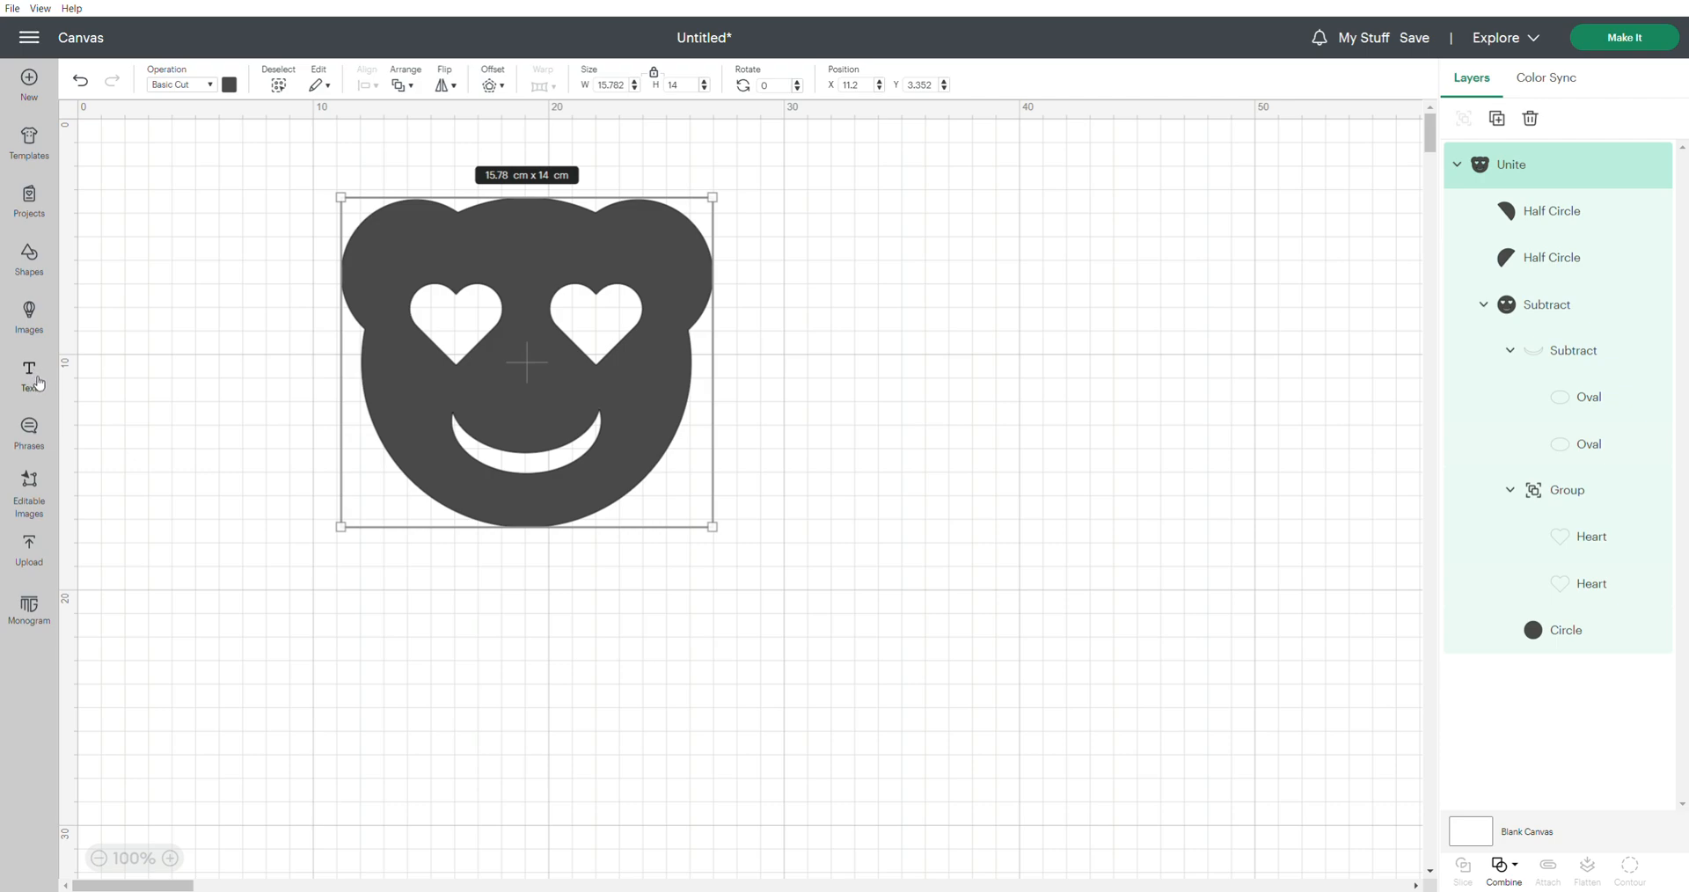
pyautogui.click(36, 379)
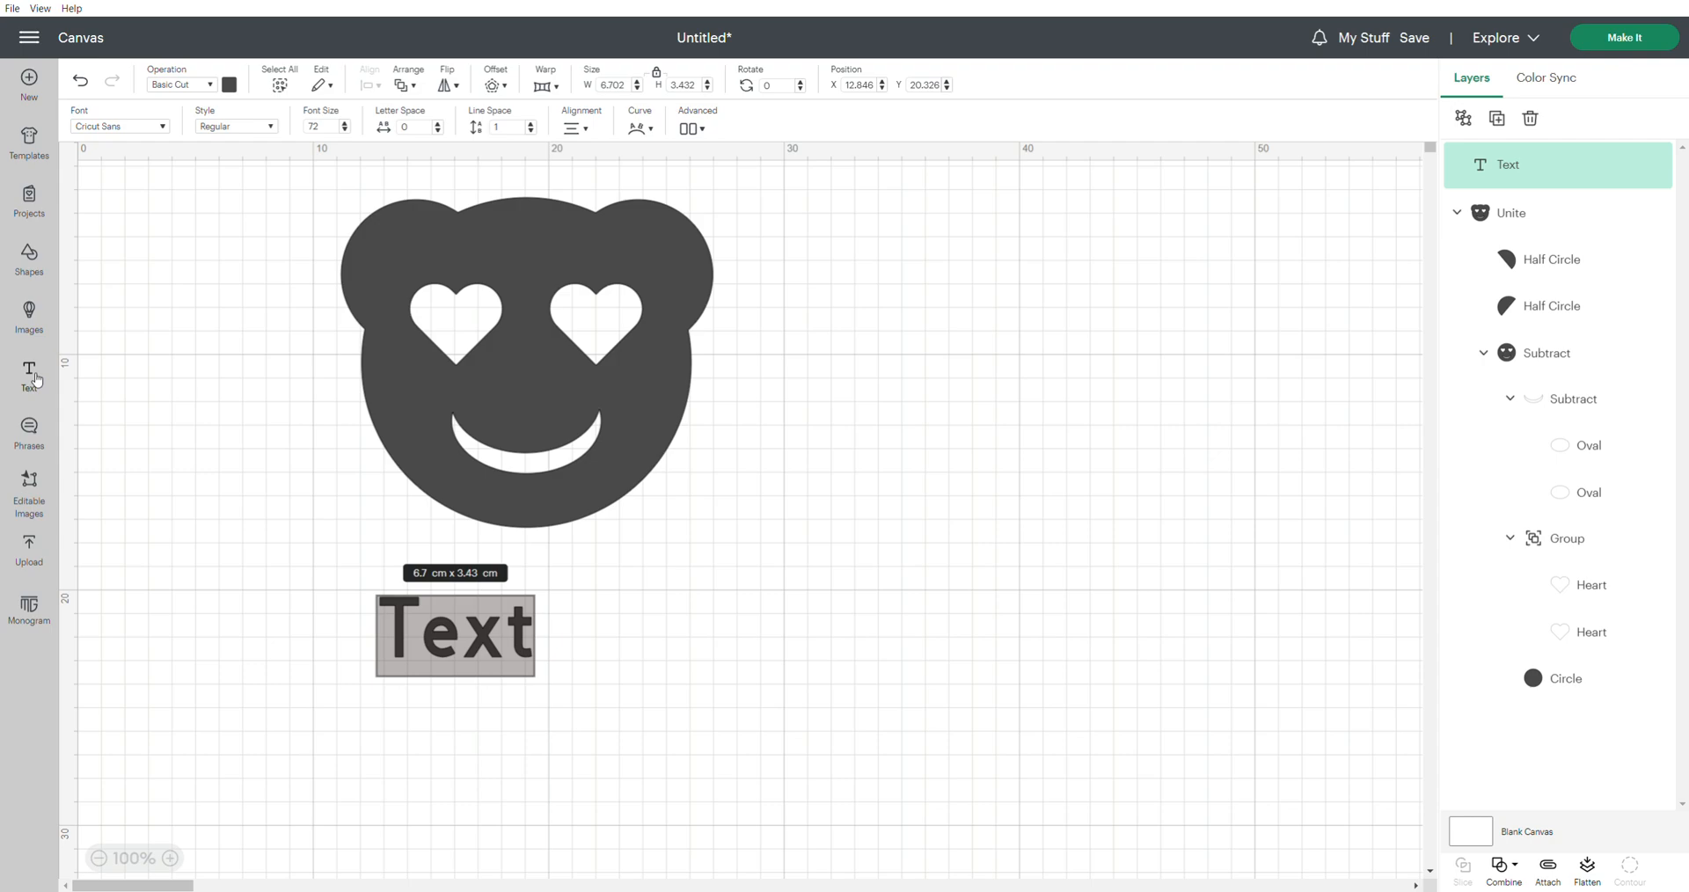
pyautogui.click(453, 620)
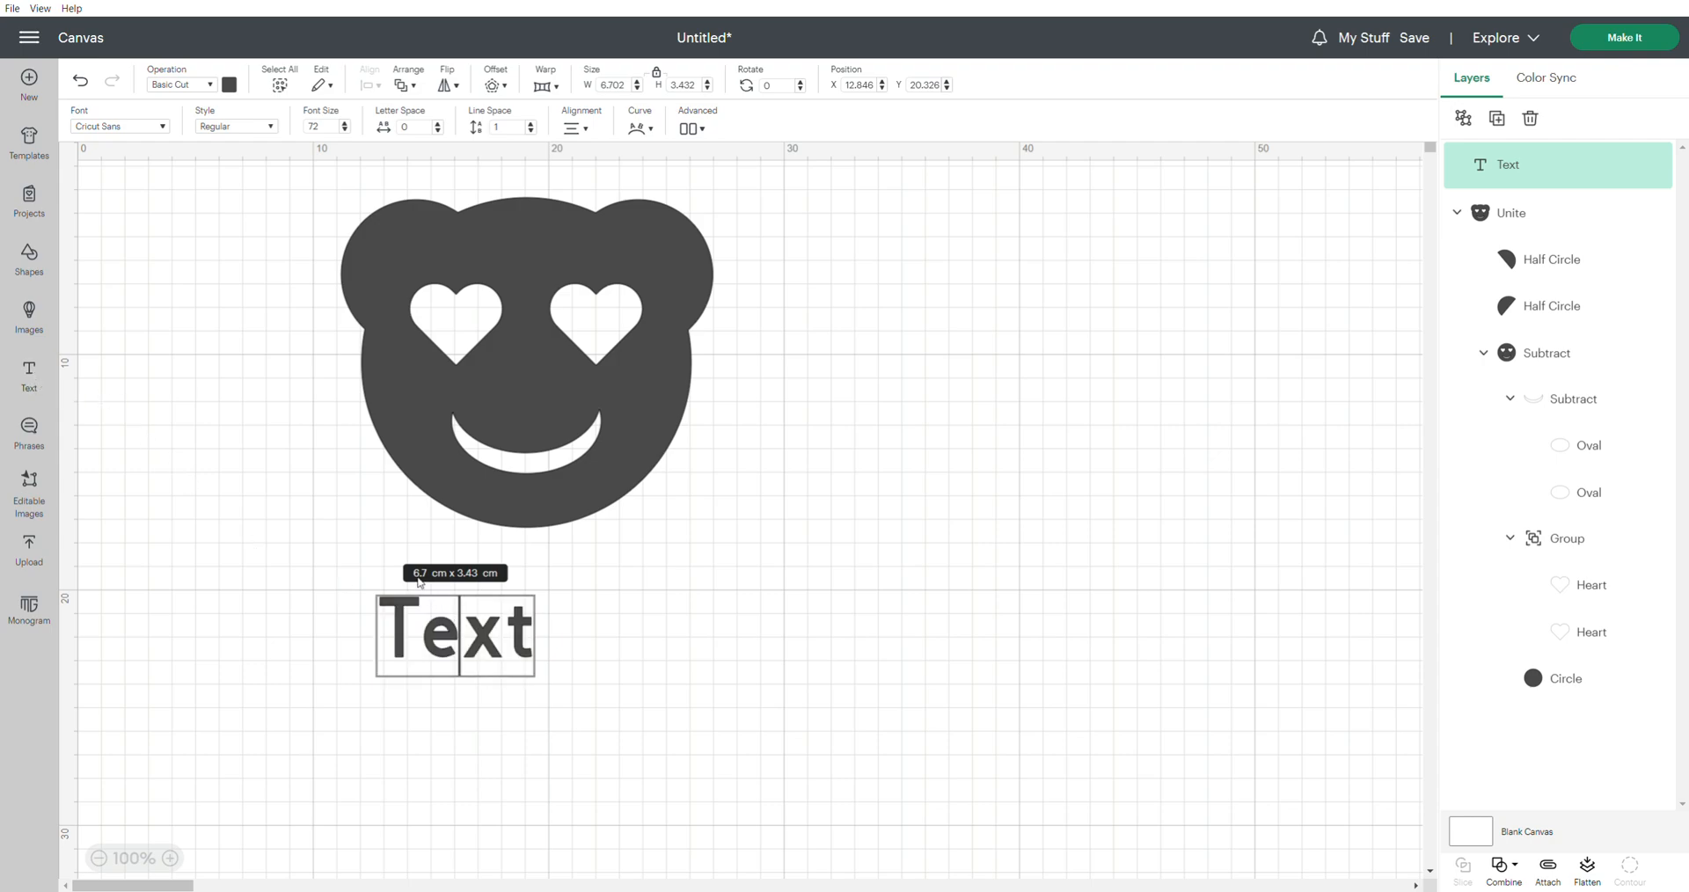
# Set the text box's font to Broadway from the system fonts
pyautogui.click(164, 129)
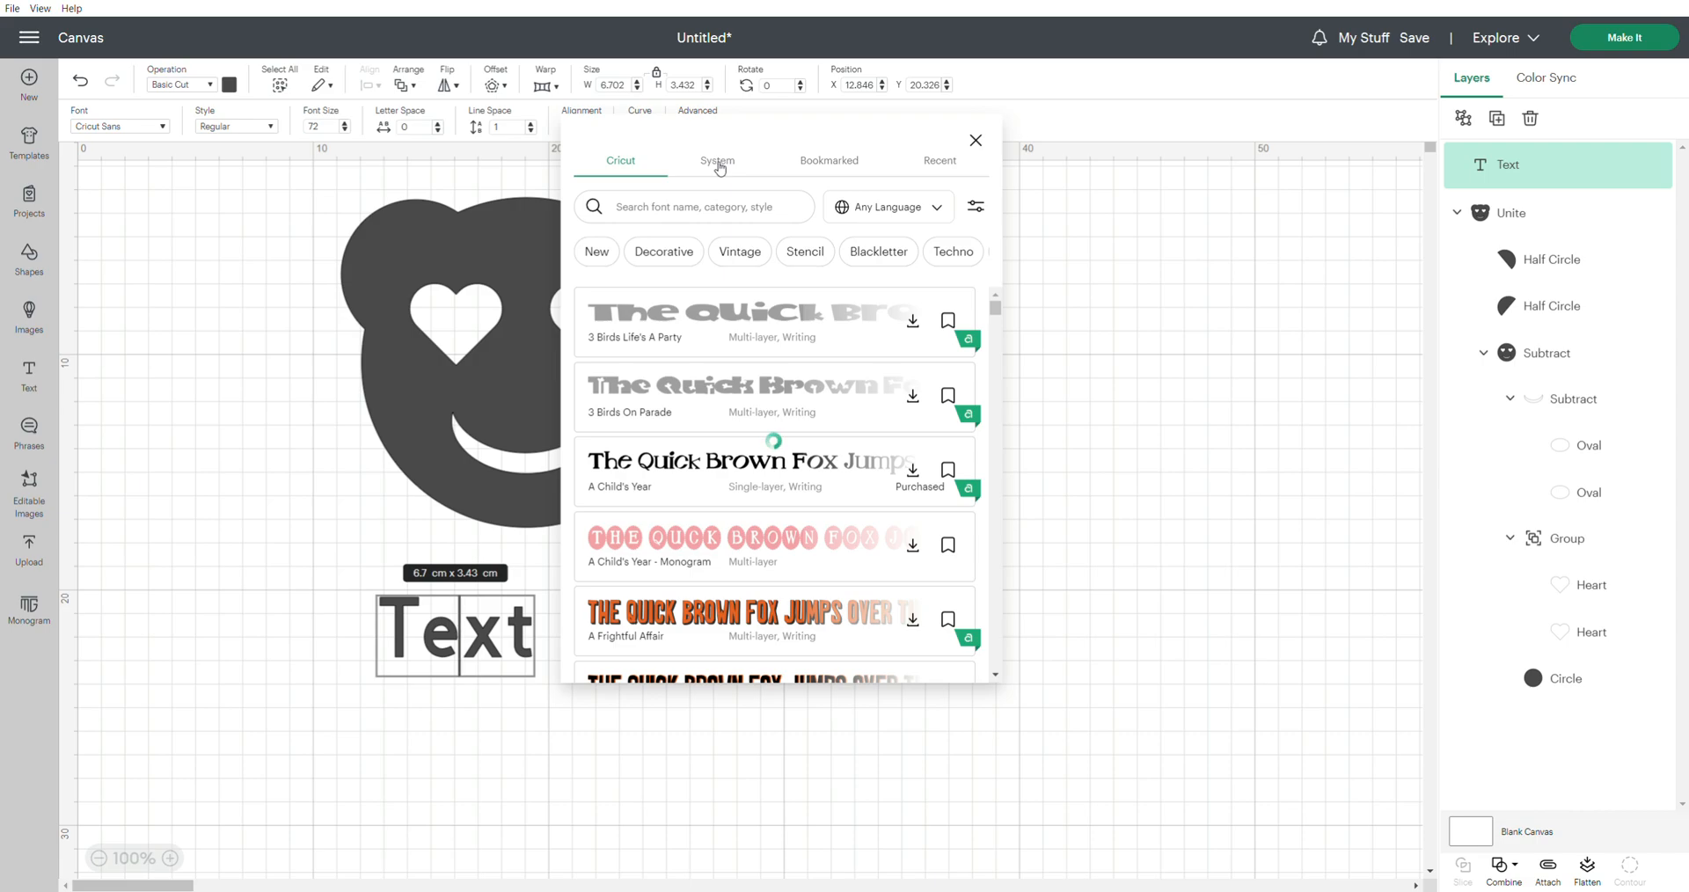
pyautogui.click(724, 167)
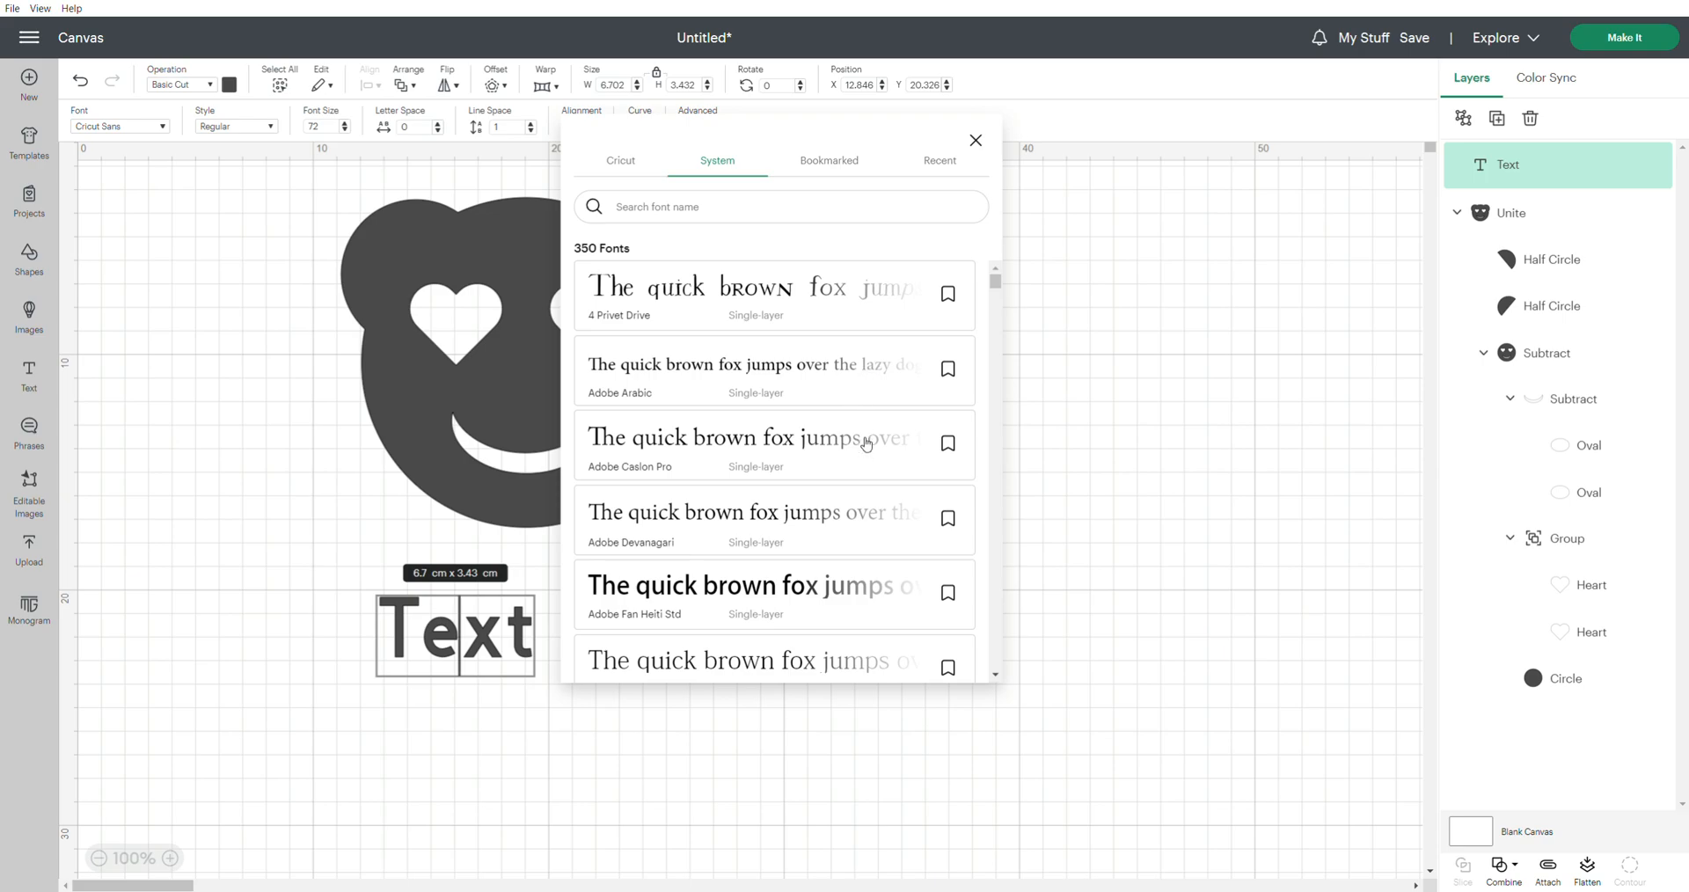
pyautogui.scroll(-5, 866, 443)
pyautogui.scroll(-10, 866, 444)
pyautogui.scroll(-8, 867, 441)
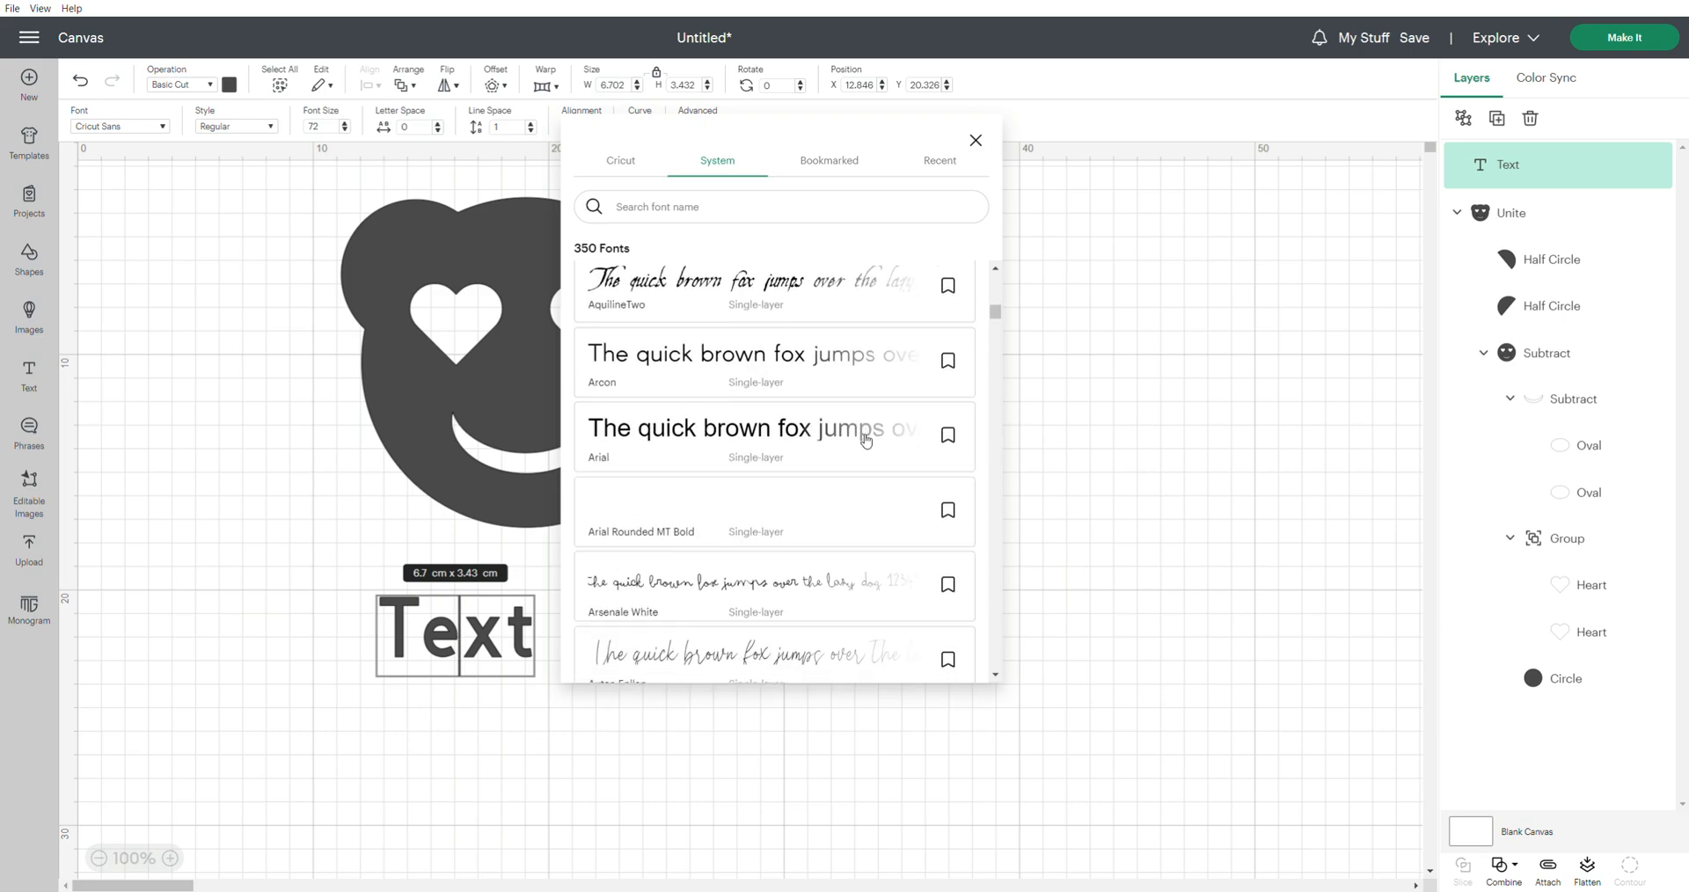
pyautogui.scroll(-1, 866, 441)
pyautogui.scroll(-7, 867, 441)
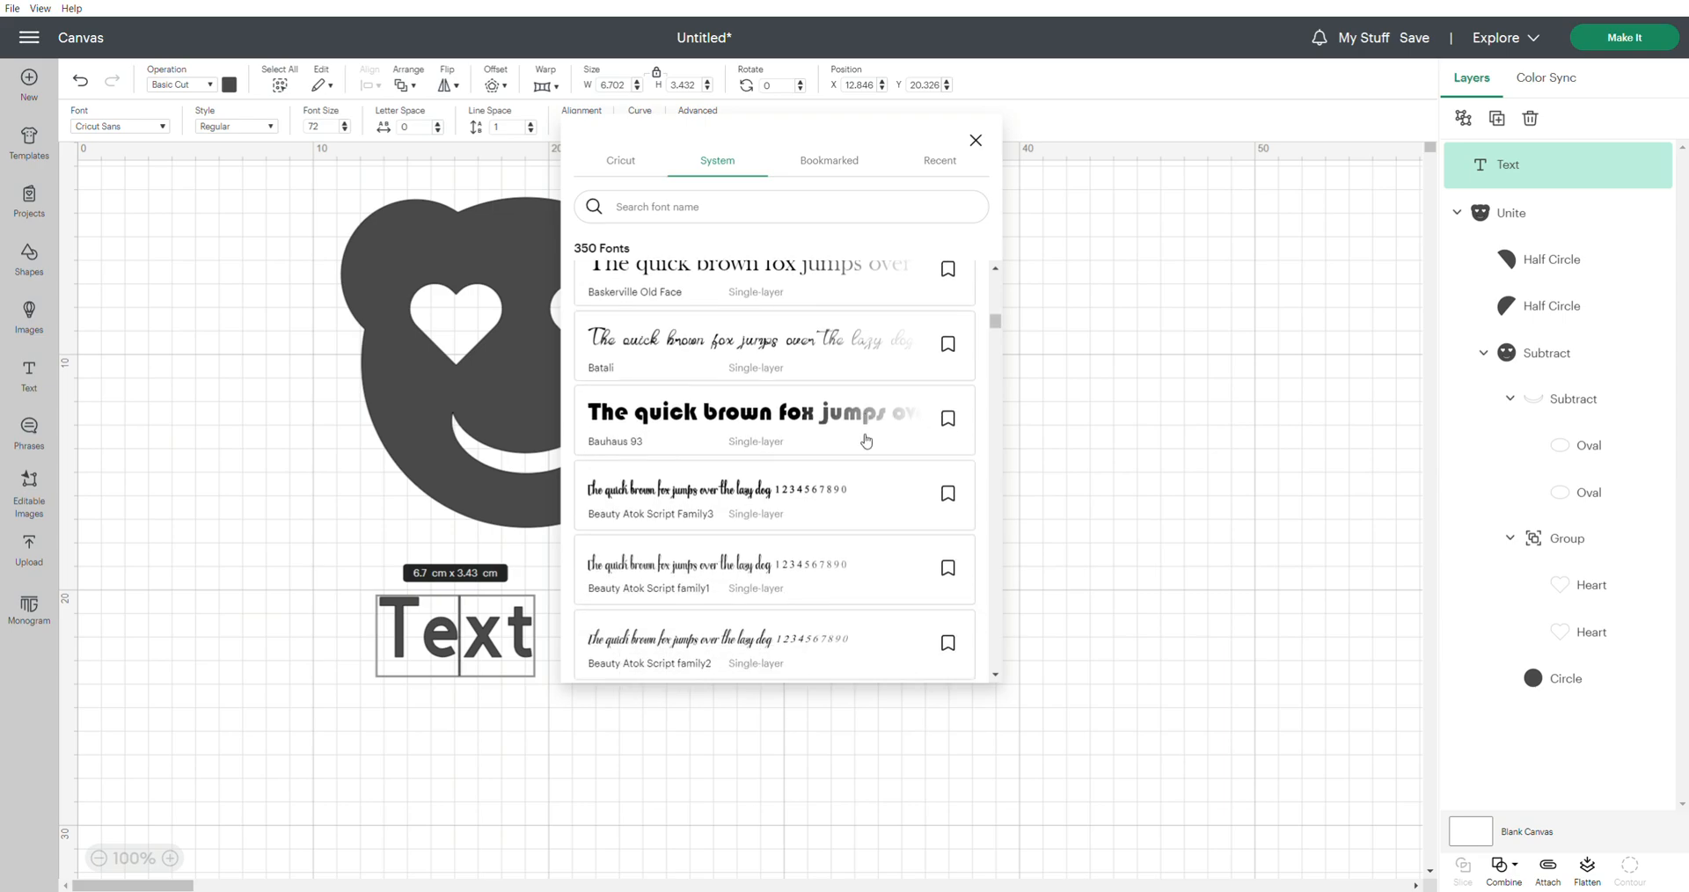
pyautogui.scroll(-6, 858, 441)
pyautogui.scroll(-6, 840, 440)
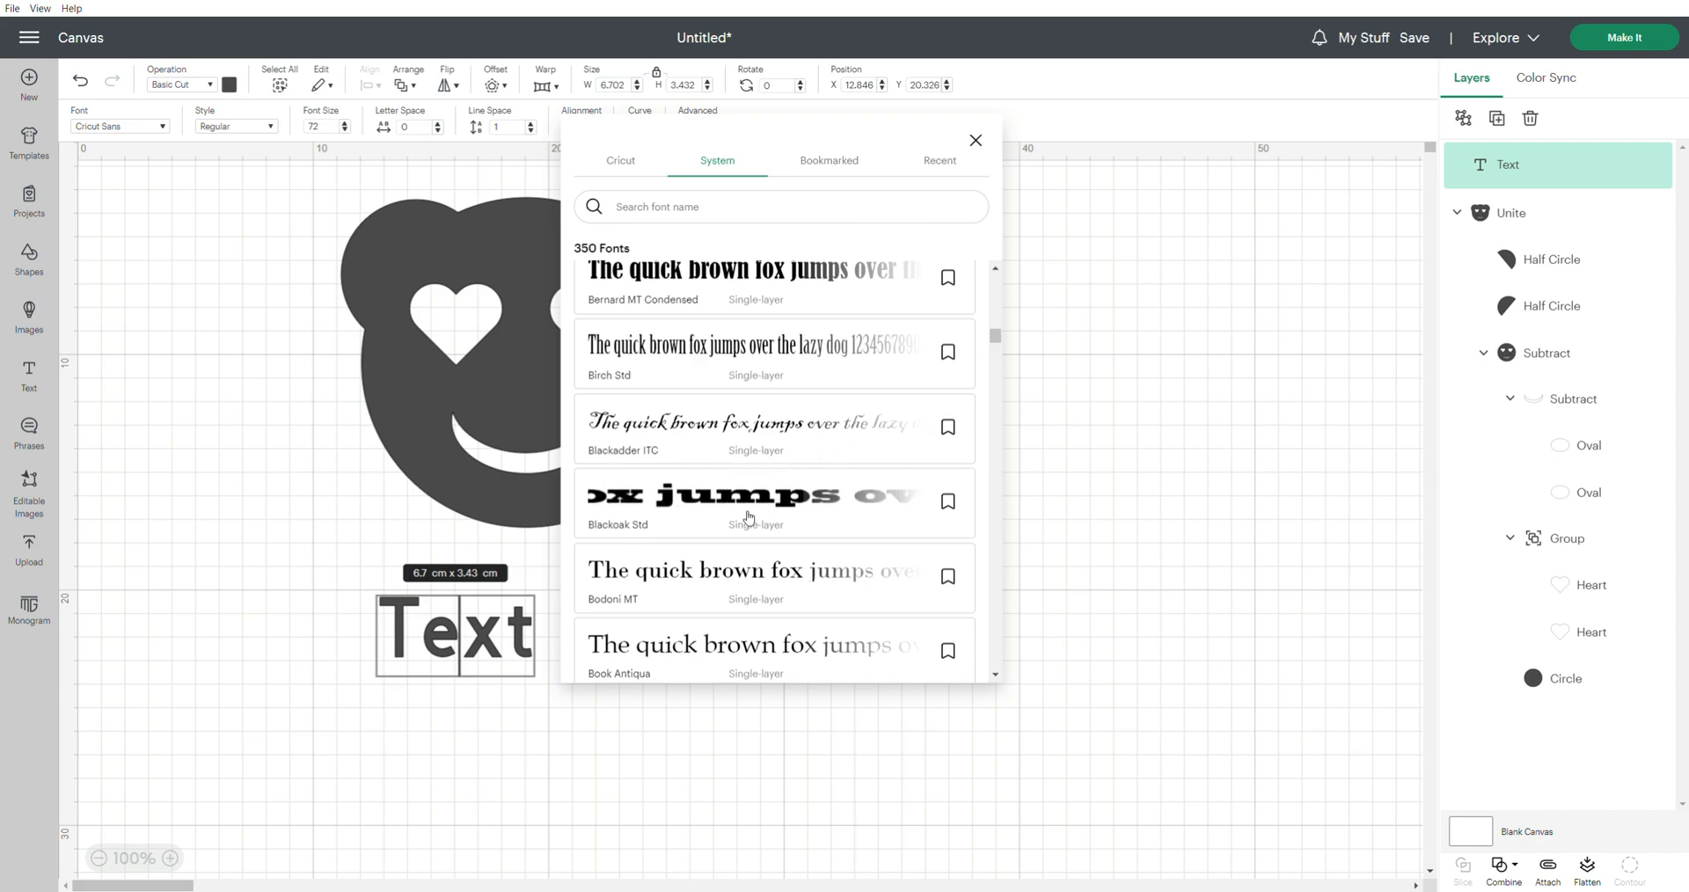
pyautogui.scroll(-8, 701, 512)
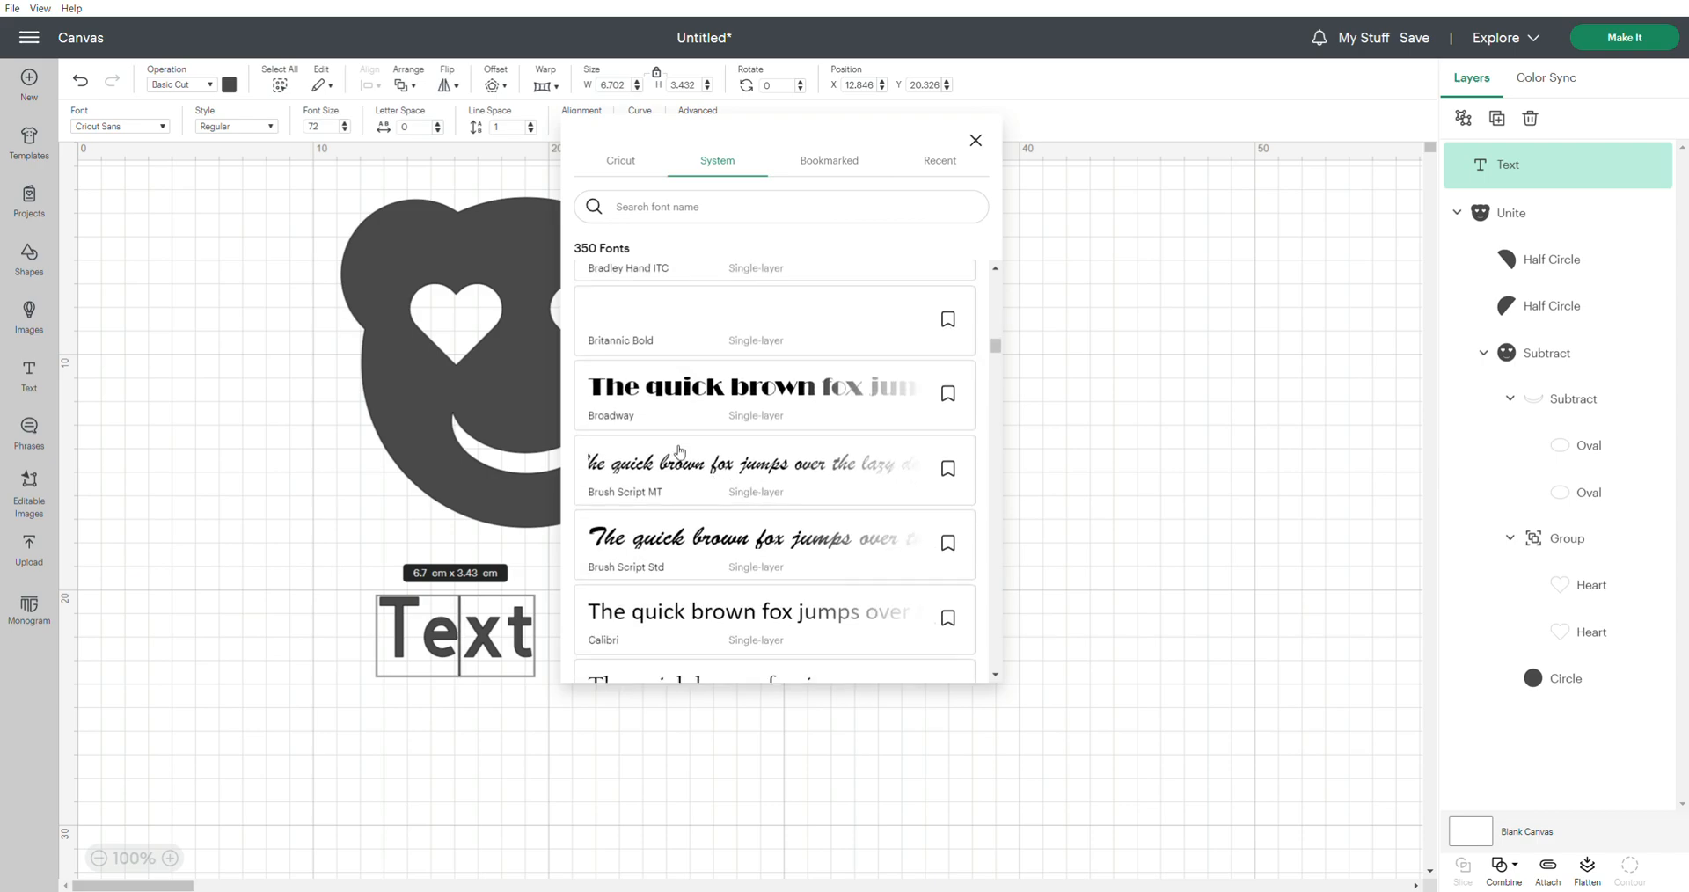
pyautogui.click(671, 422)
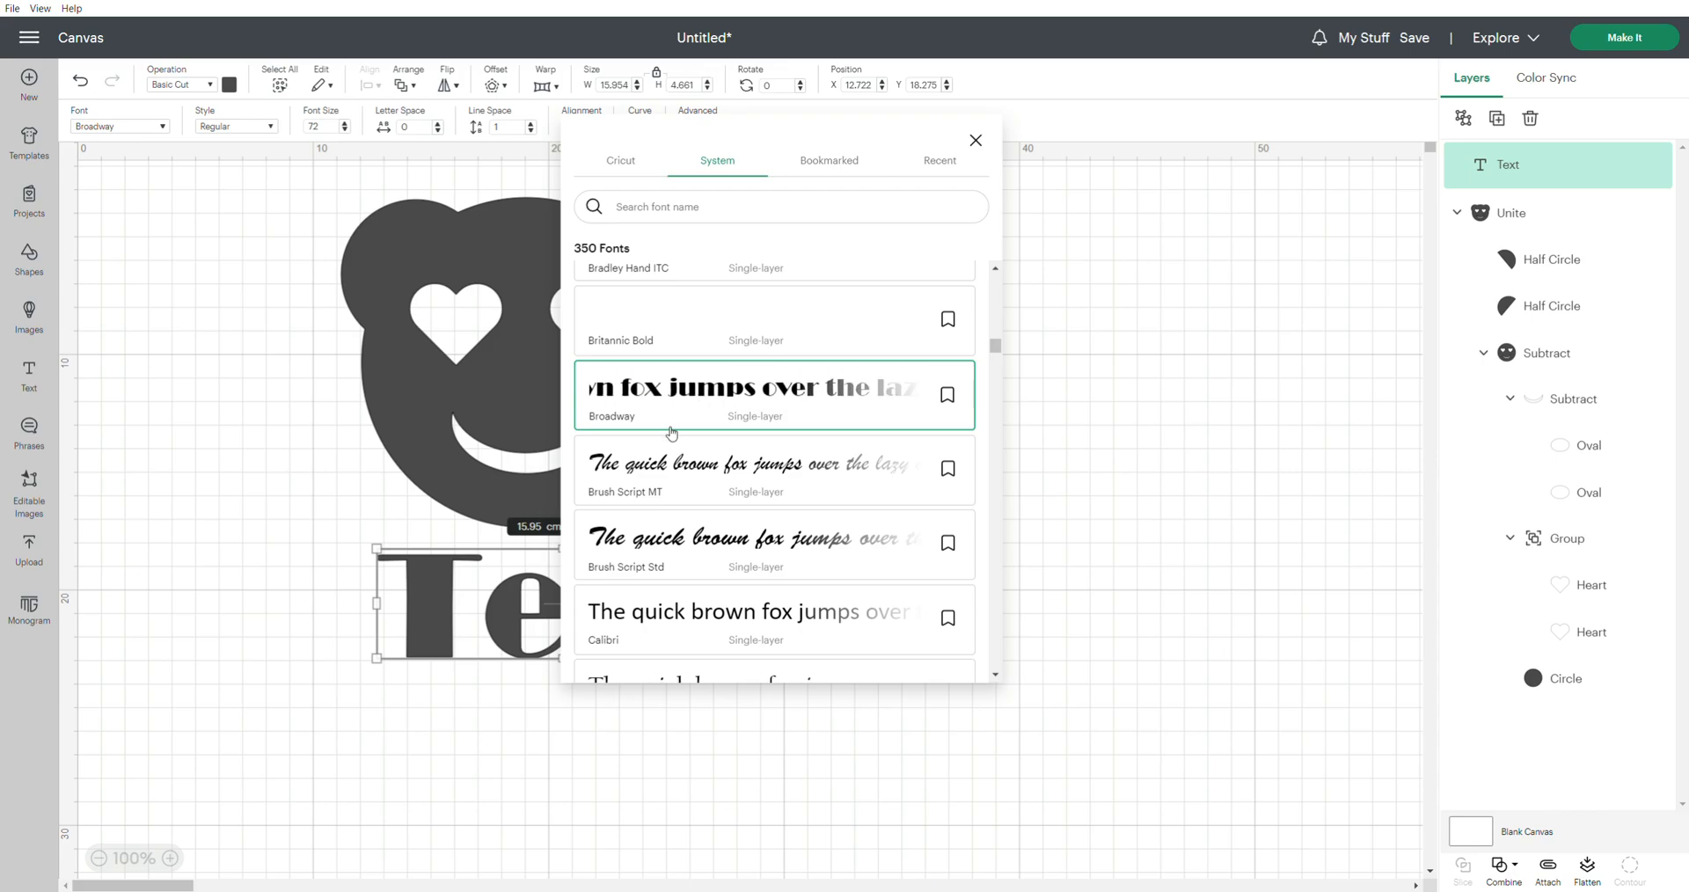
pyautogui.click(1073, 445)
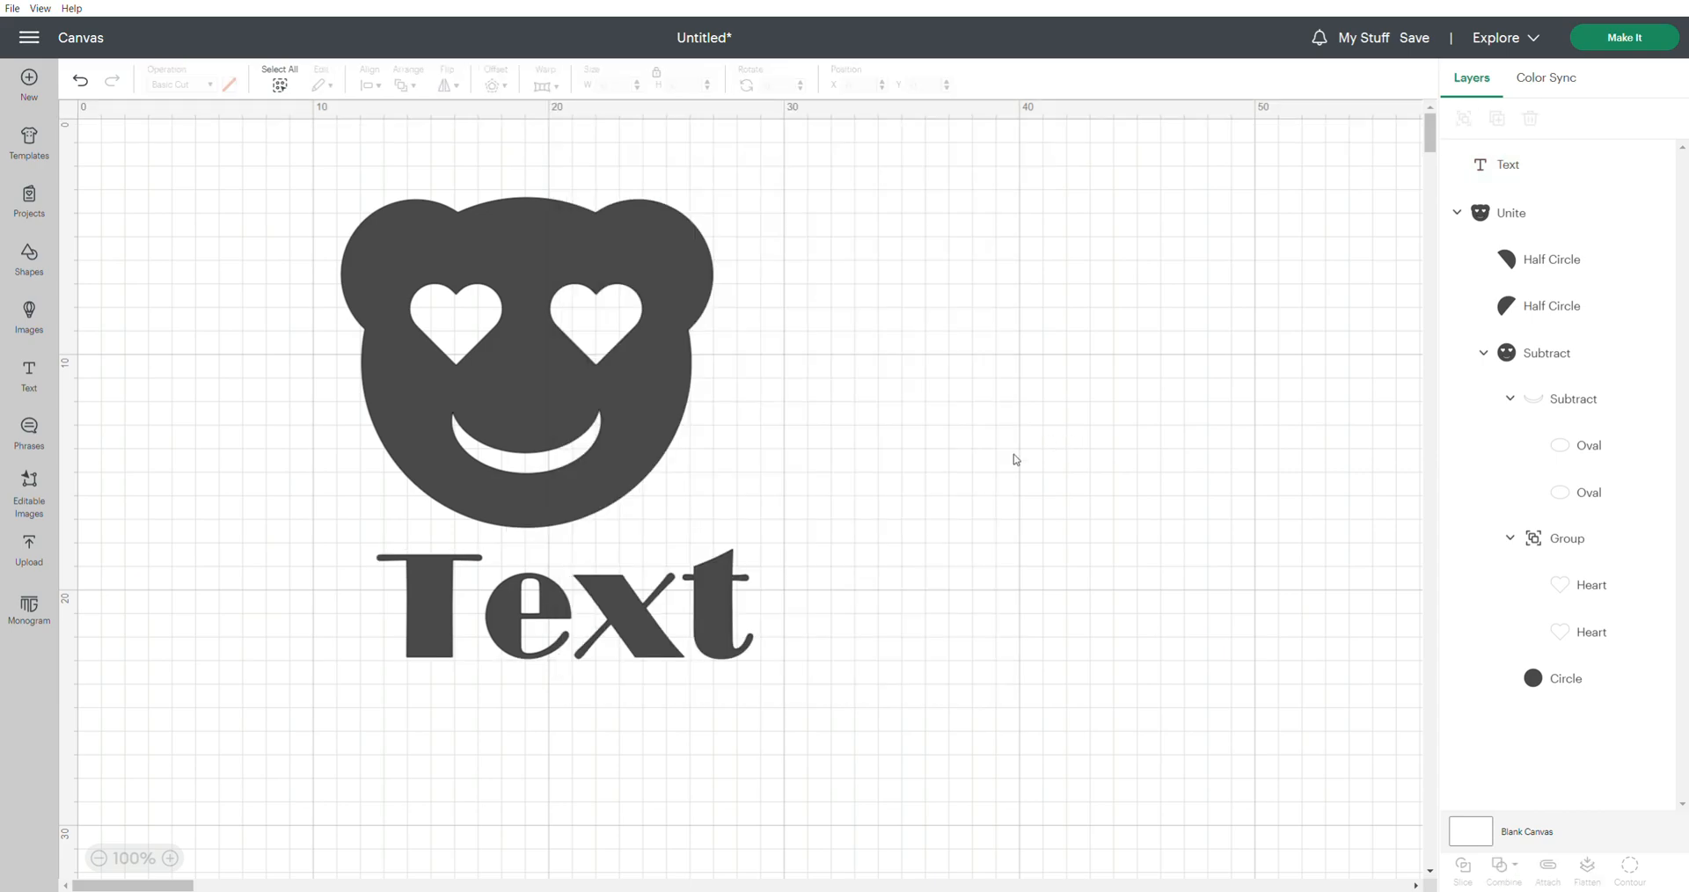
# Replace the placeholder text with "Smile" and place it below the bear at about X 9.74, Y 18.56 cm
pyautogui.click(607, 626)
pyautogui.doubleClick(538, 612)
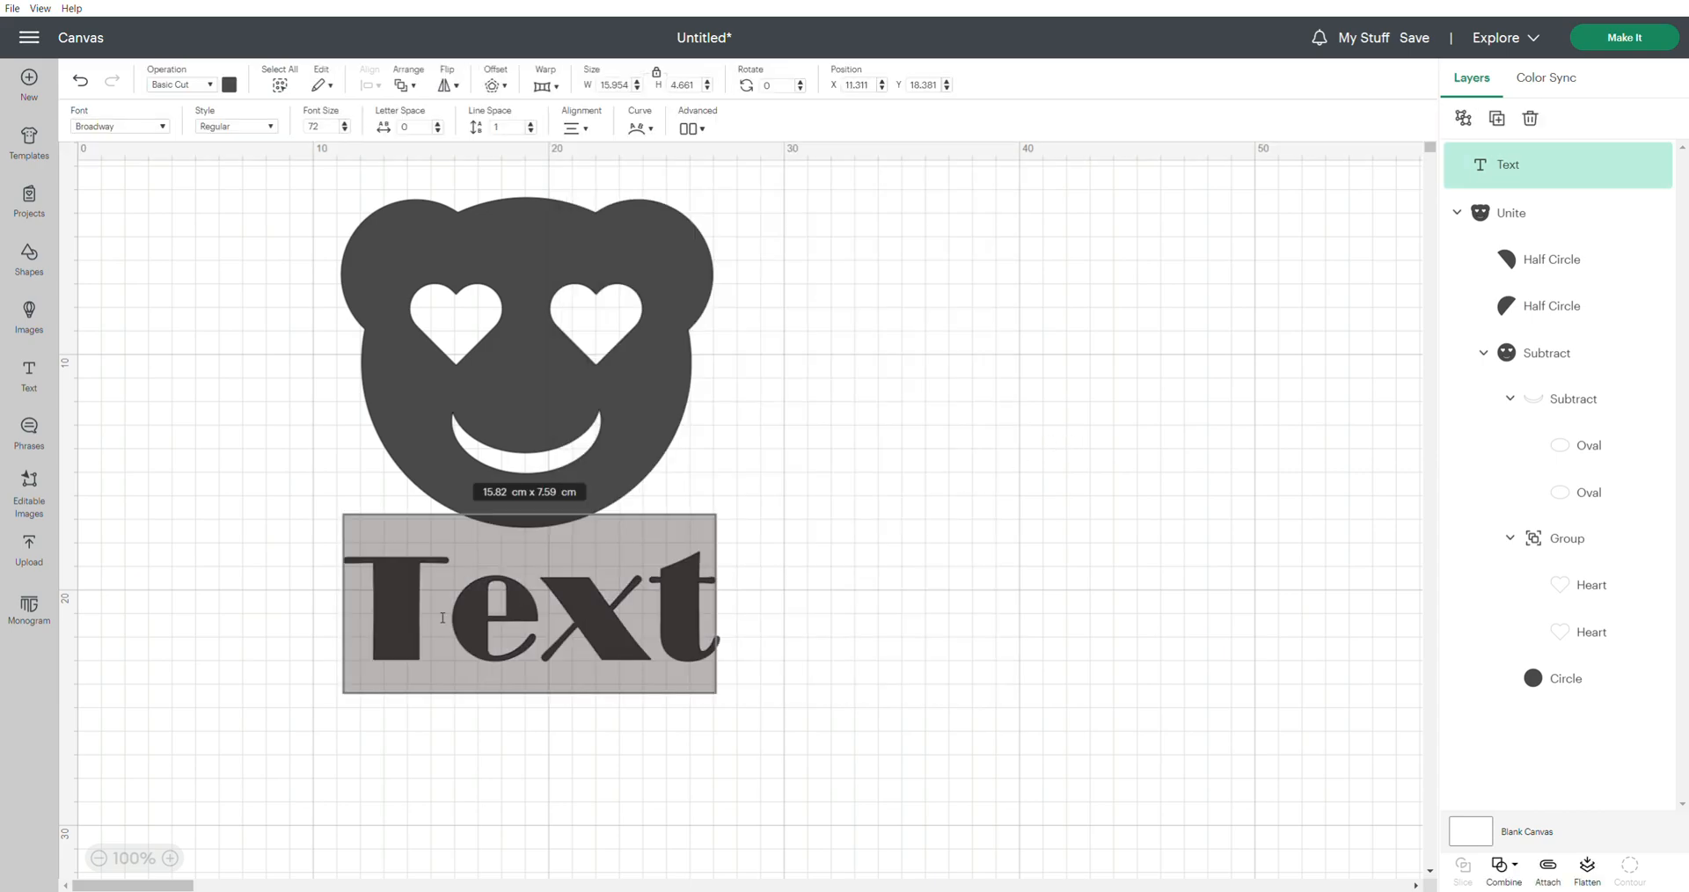
pyautogui.moveTo(382, 598); pyautogui.dragTo(546, 609)
pyautogui.moveTo(376, 592); pyautogui.dragTo(713, 606)
pyautogui.write('Smile')
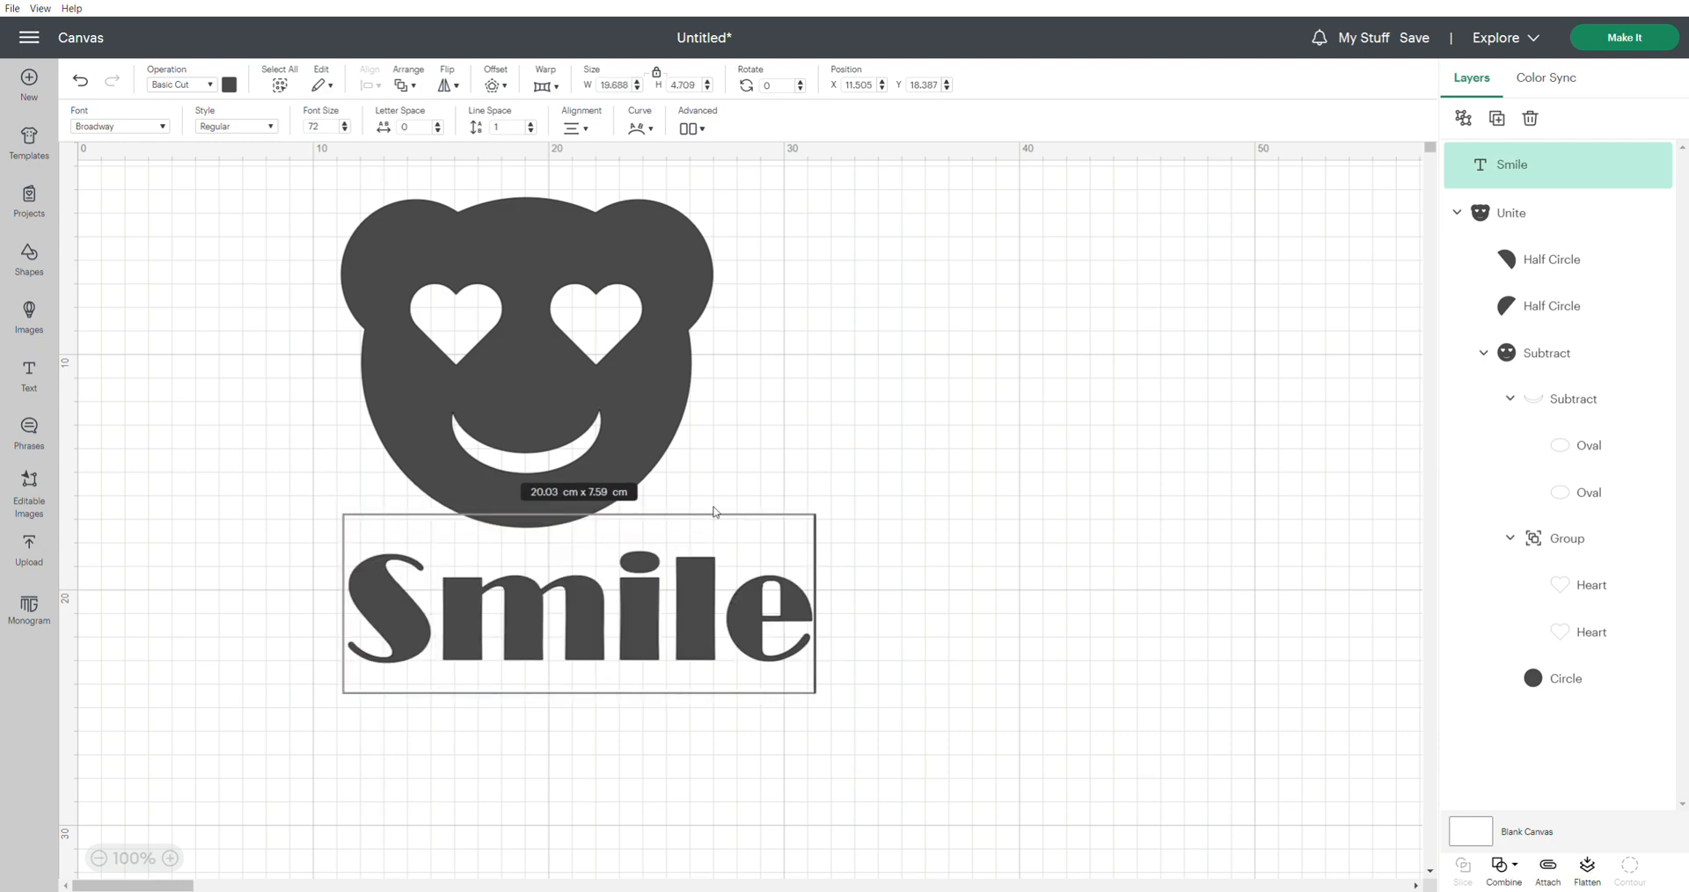
pyautogui.click(250, 428)
pyautogui.moveTo(585, 622); pyautogui.dragTo(539, 610)
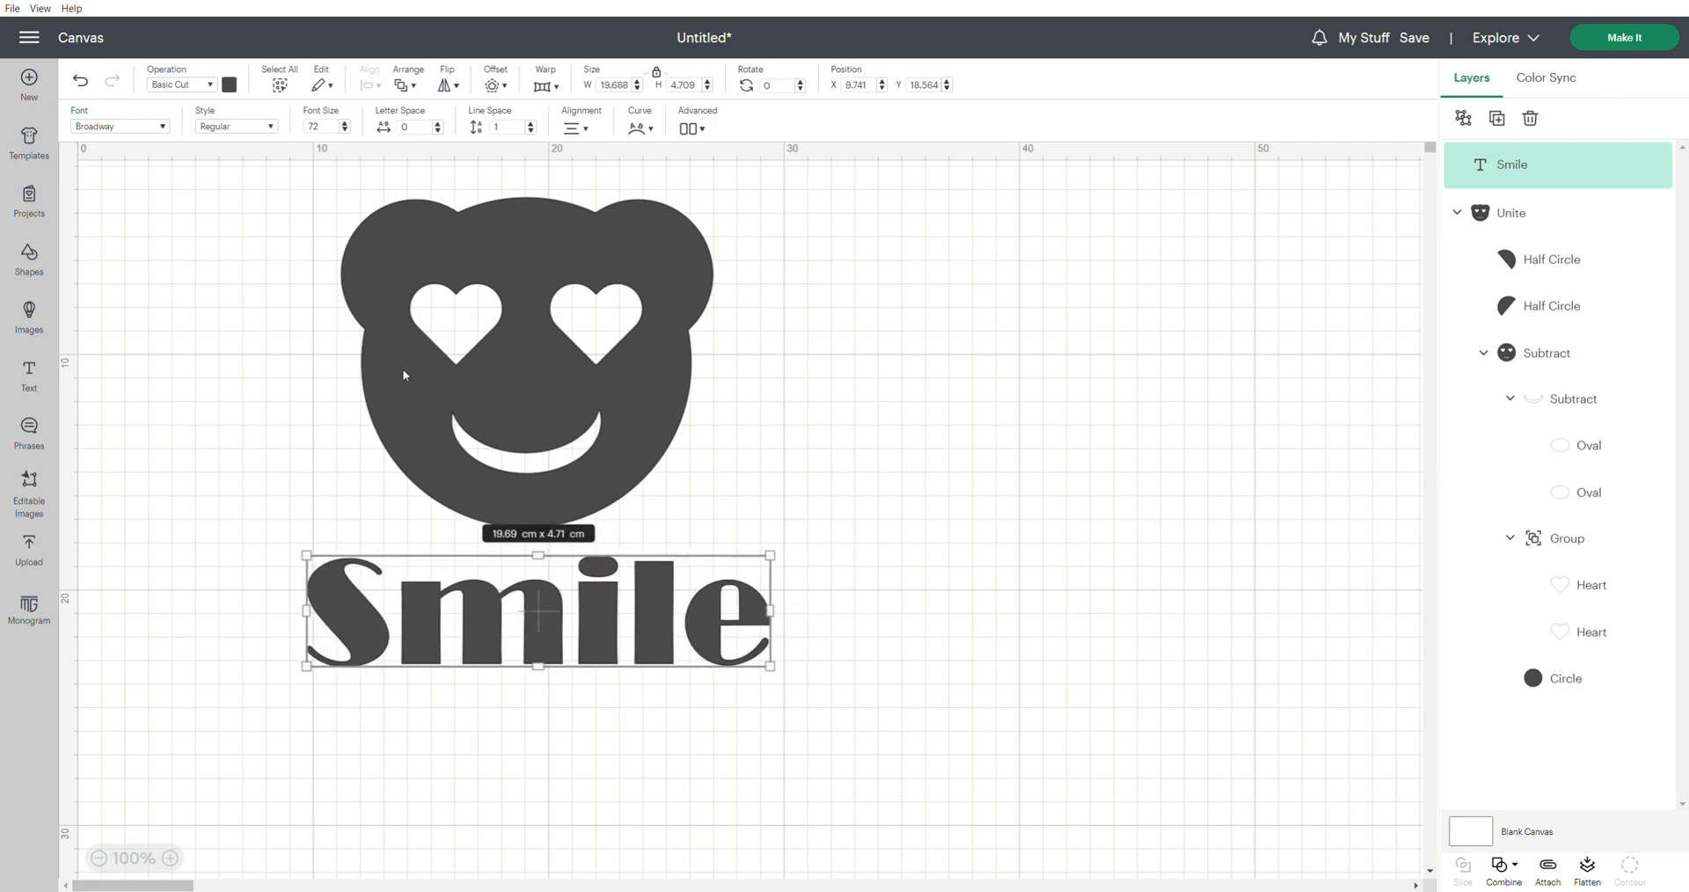
# Try font size 50 on the Smile text, settle on 55, and move it under the bear to about X 11.82, Y 18.74 cm
pyautogui.click(312, 127)
pyautogui.write('50')
pyautogui.press('Return')
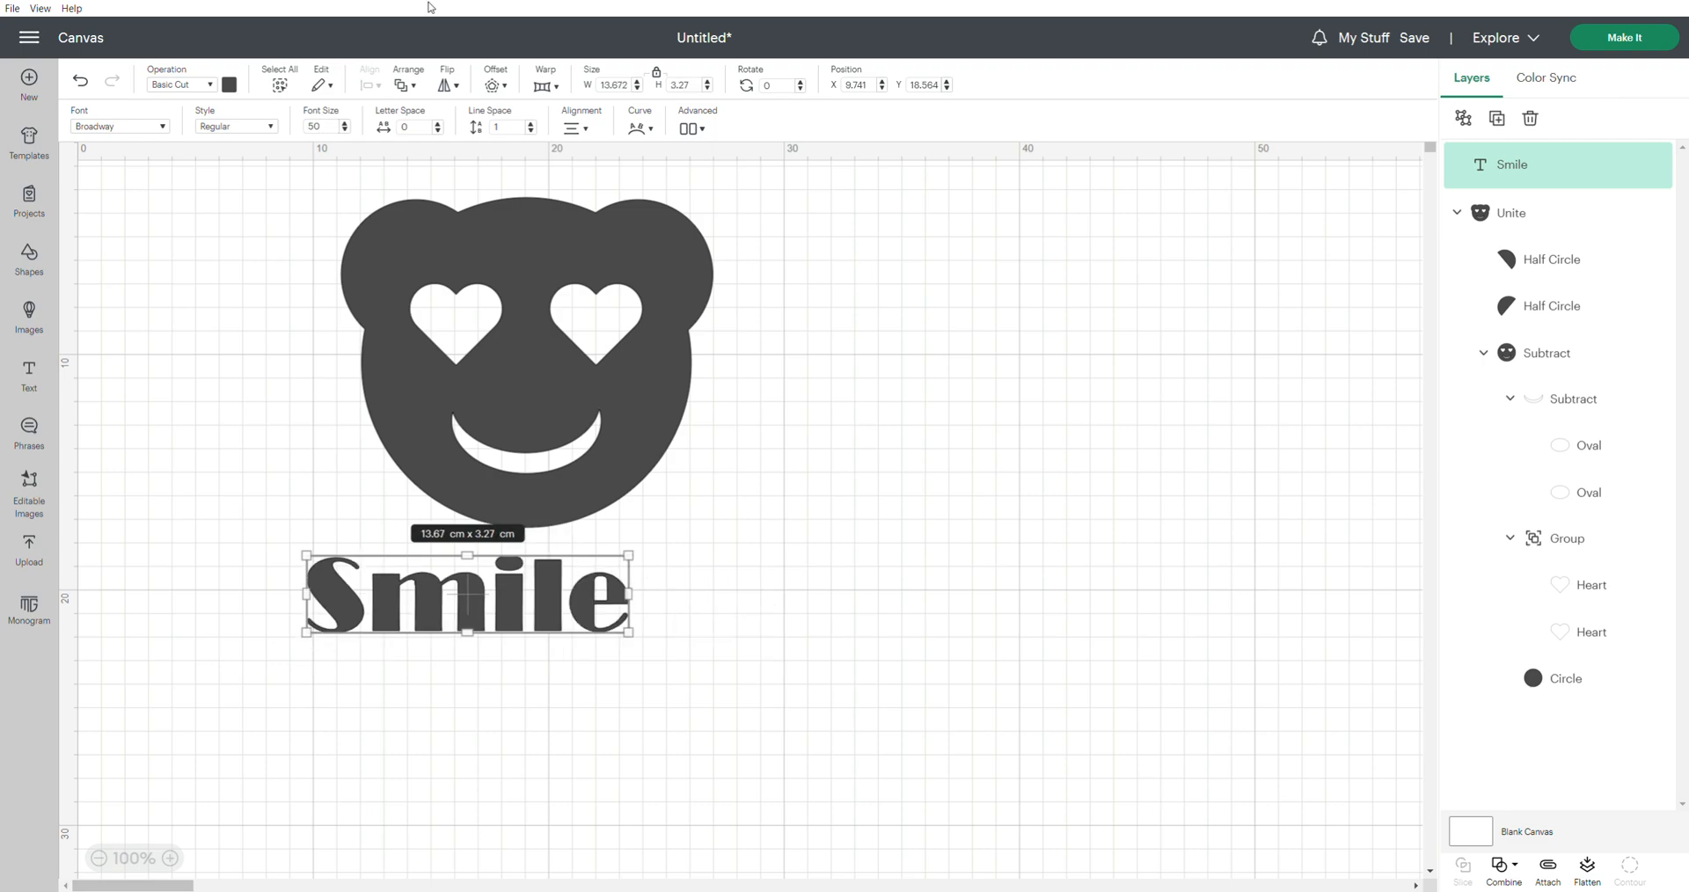
pyautogui.click(341, 129)
pyautogui.write('55')
pyautogui.press('Return')
pyautogui.moveTo(529, 616); pyautogui.dragTo(578, 620)
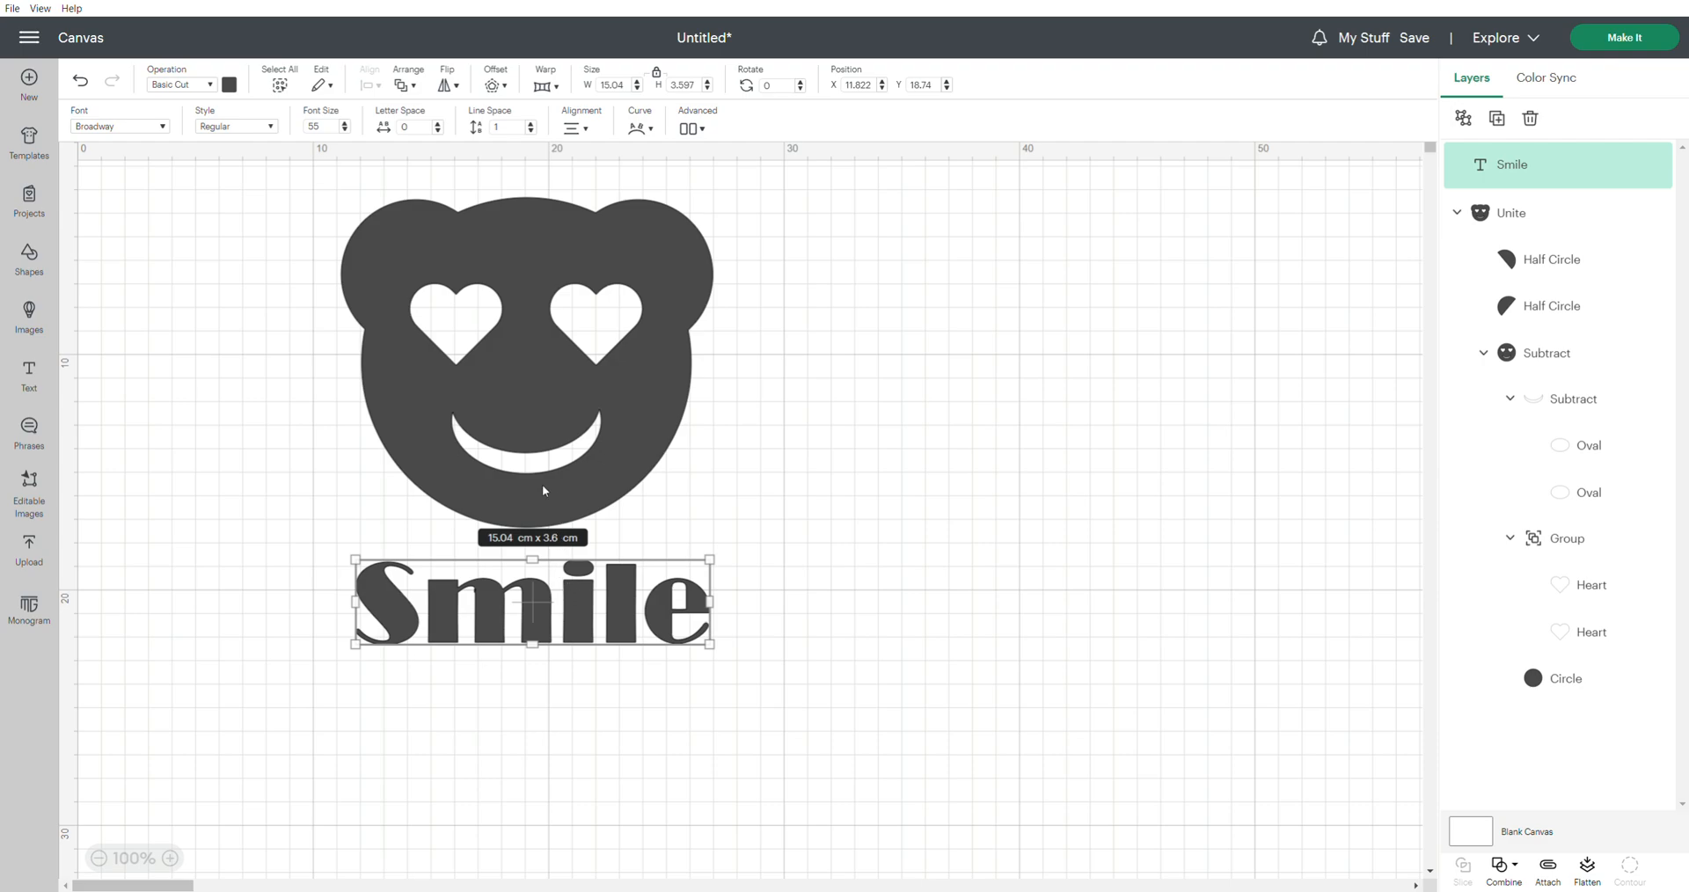
# Center the bear and the Smile text horizontally with each other
pyautogui.keyDown('shift'); pyautogui.click(433, 418); pyautogui.keyUp('shift')
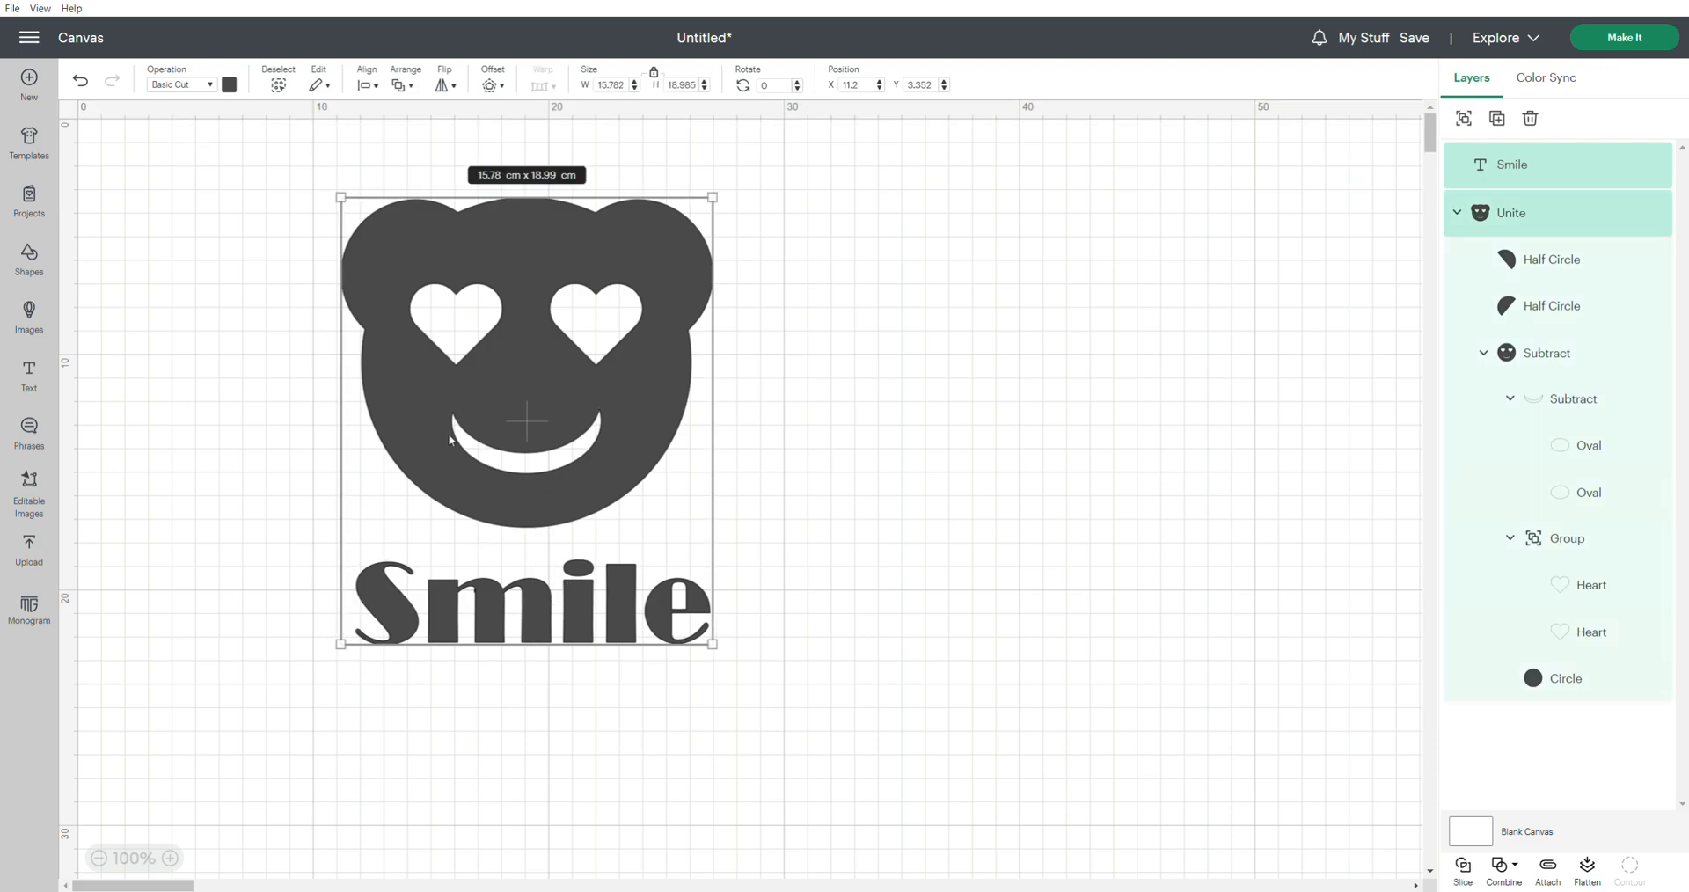
pyautogui.click(378, 87)
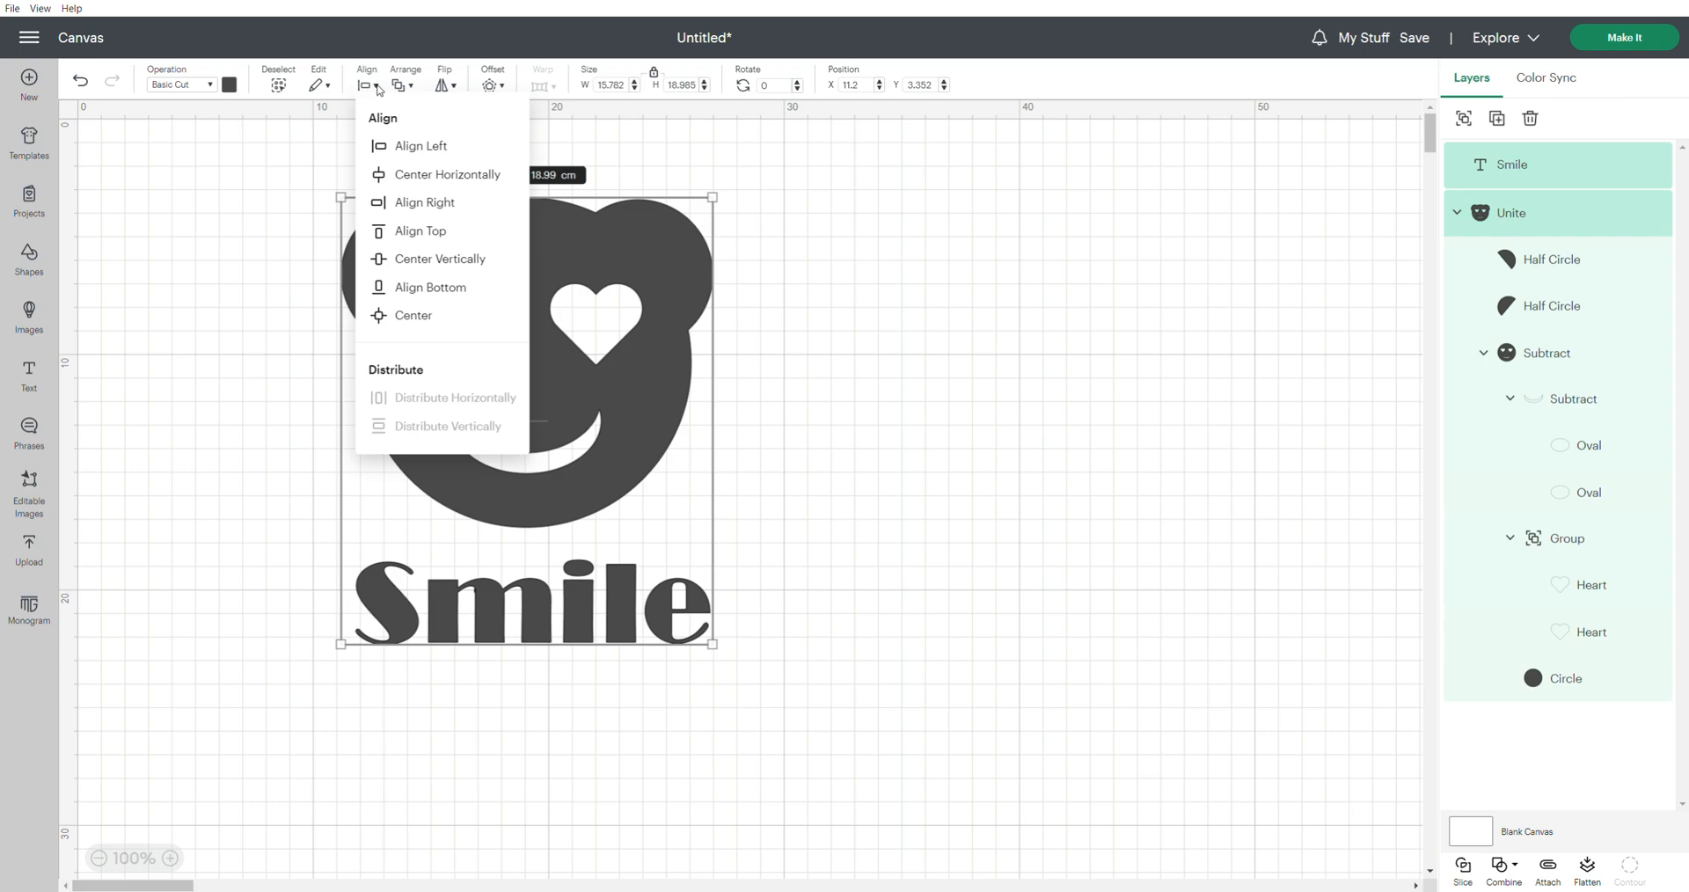
pyautogui.click(433, 176)
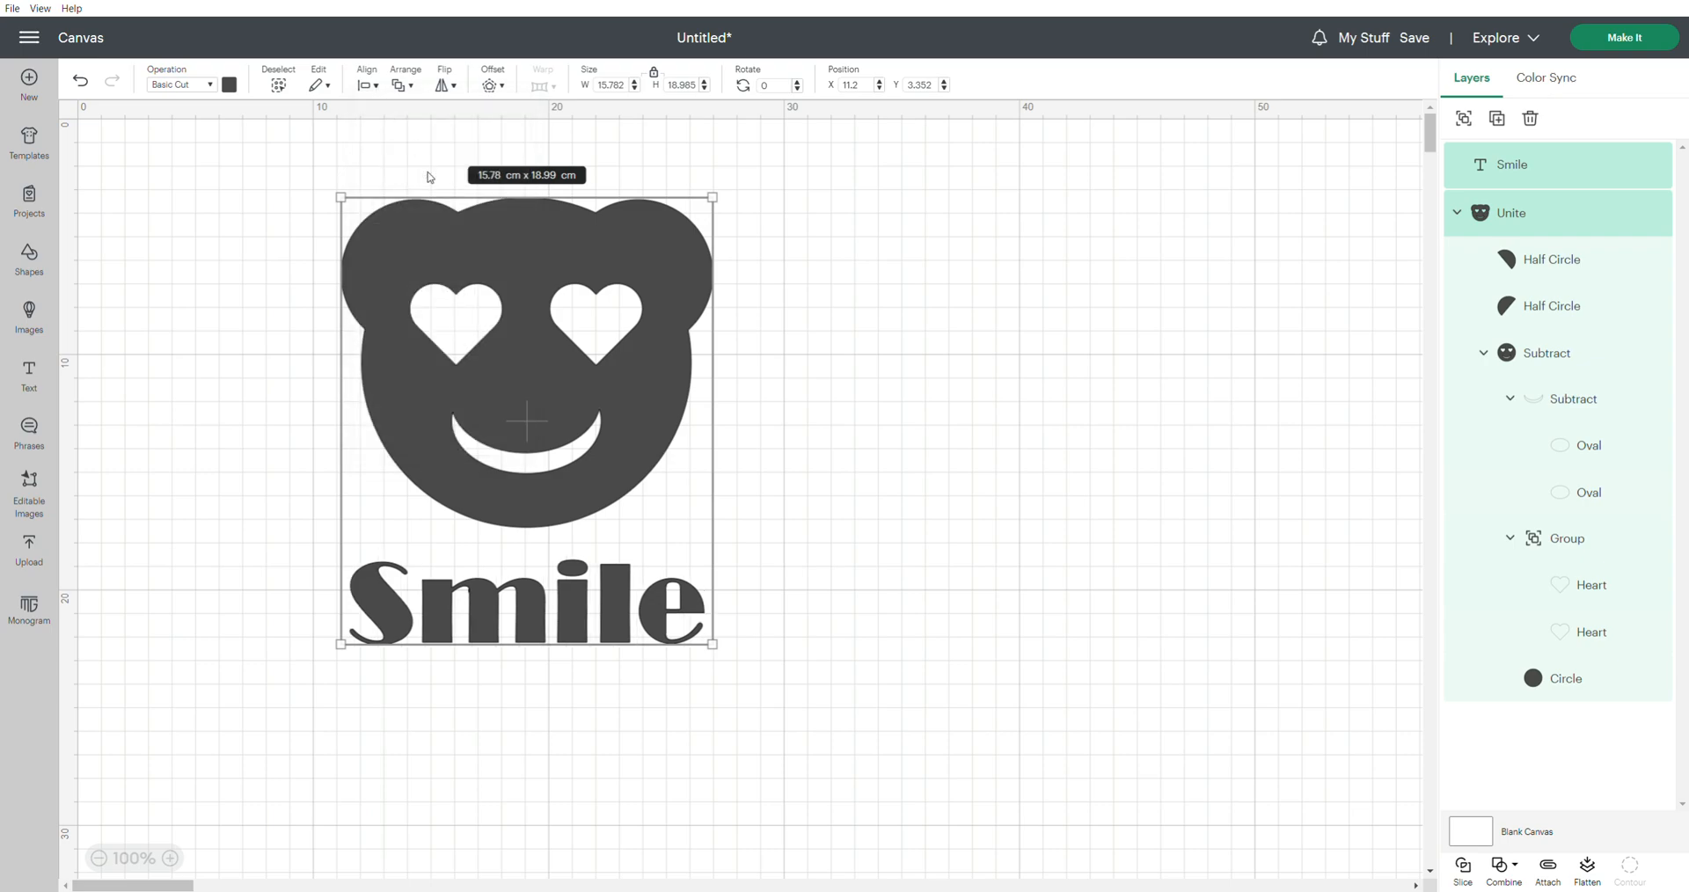
pyautogui.click(808, 494)
# Open the Curve adjustment for the Smile text and look at its slider
pyautogui.click(587, 607)
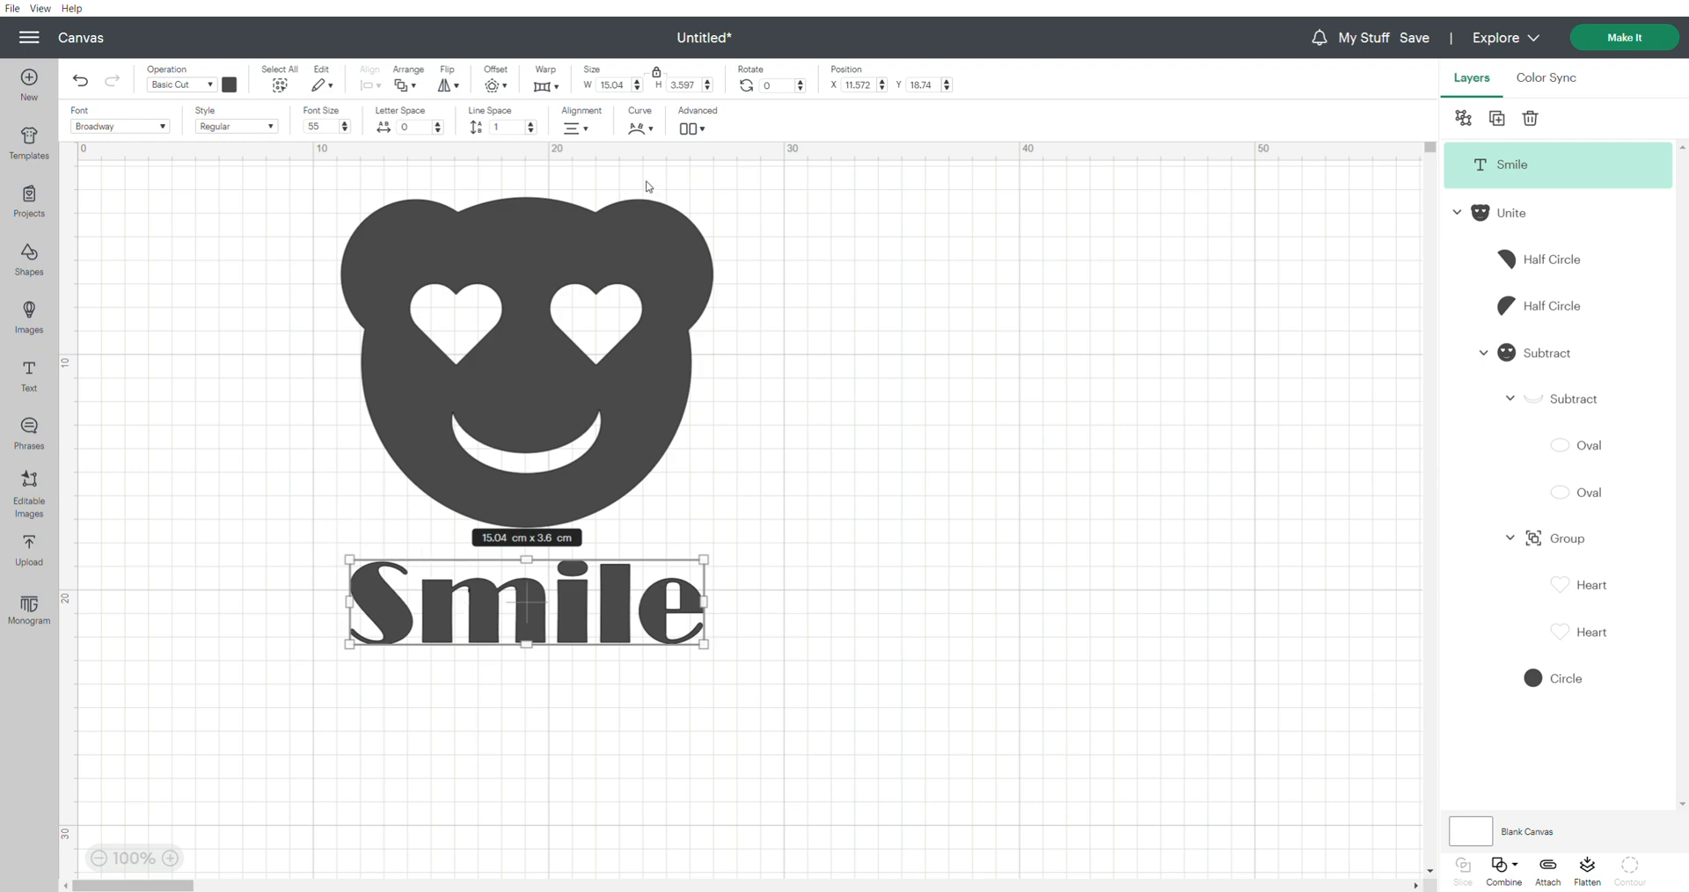
pyautogui.click(653, 130)
pyautogui.moveTo(640, 217)
pyautogui.mouseDown()
pyautogui.moveTo(604, 213)
pyautogui.moveTo(672, 211)
pyautogui.moveTo(633, 214)
pyautogui.mouseUp()
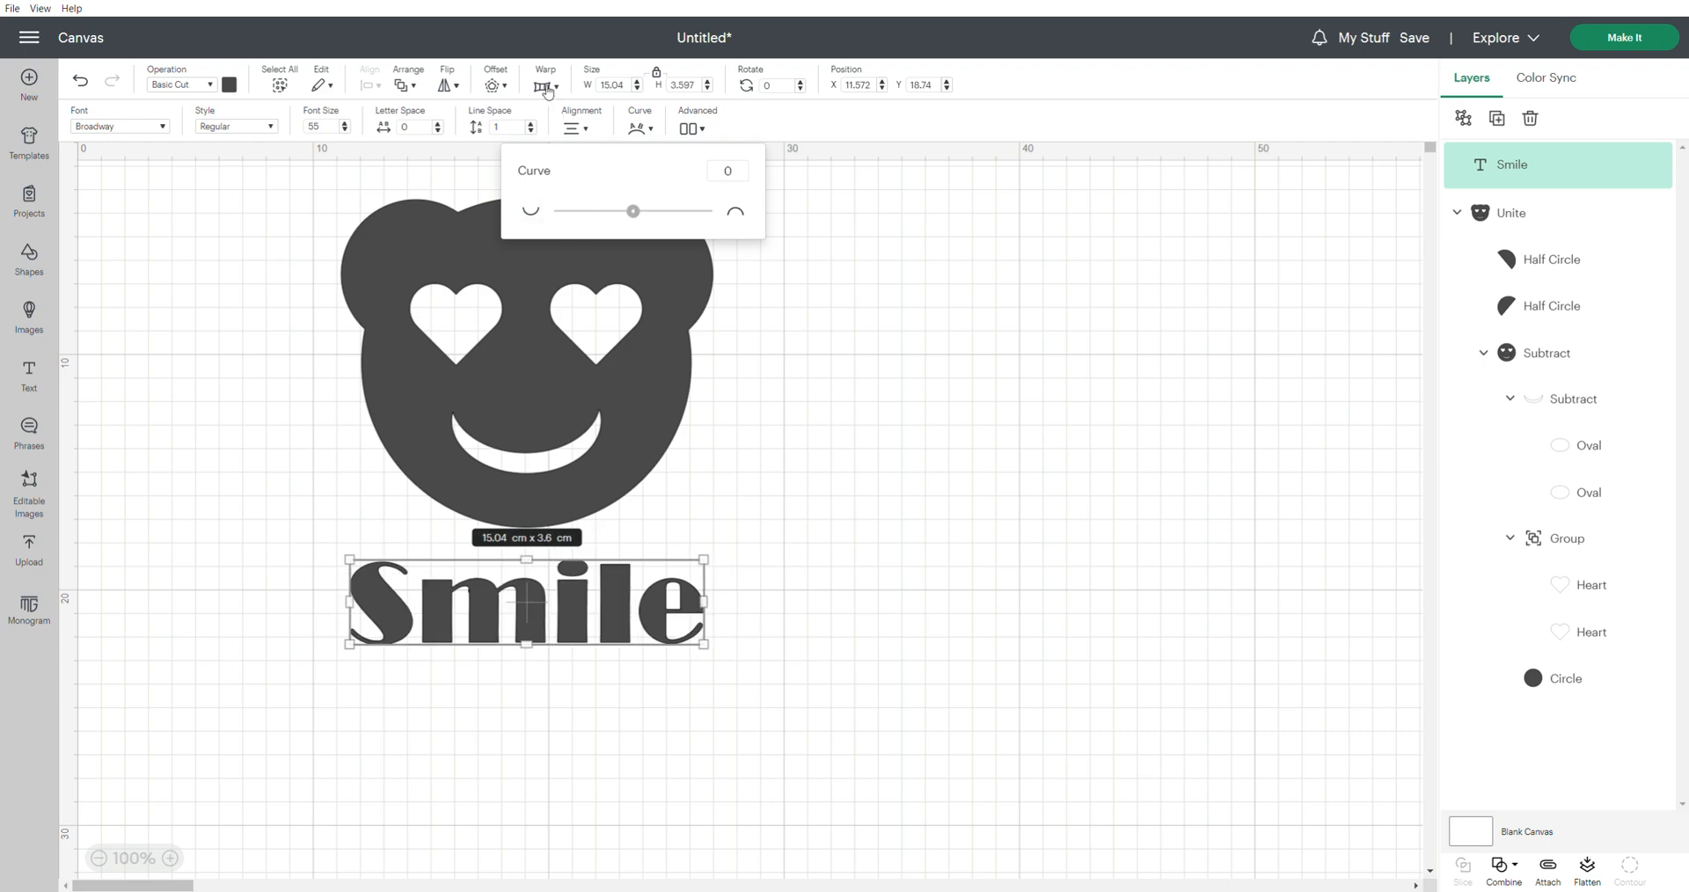
# Try warp styles 1, 2 and 3 on the Smile text and apply style 4
pyautogui.click(545, 86)
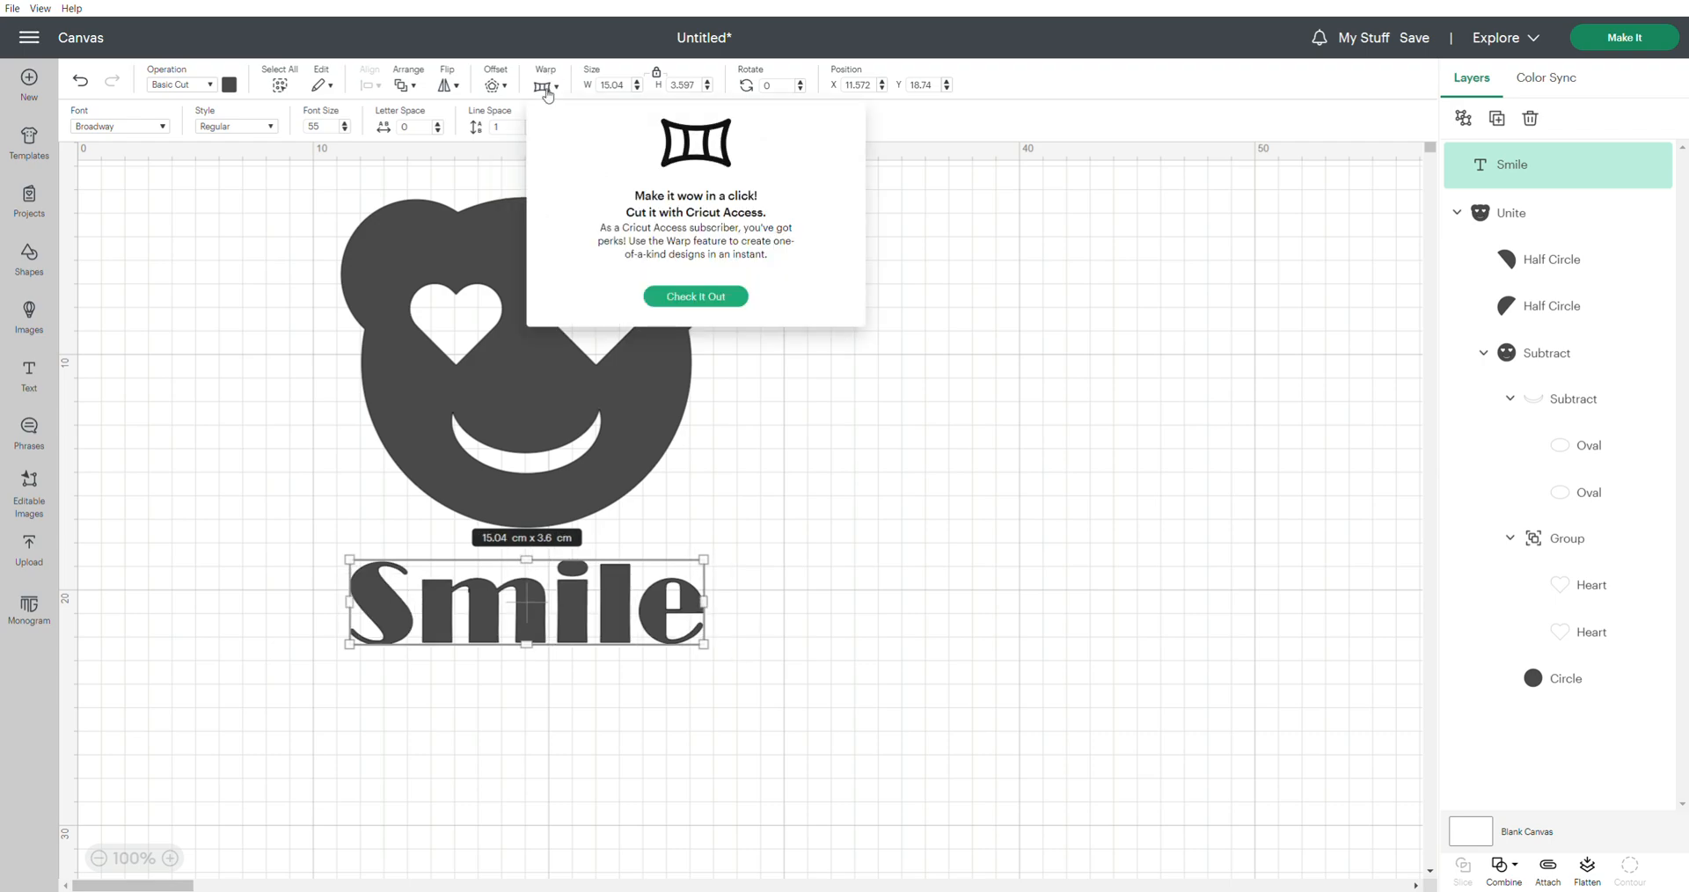
pyautogui.click(695, 296)
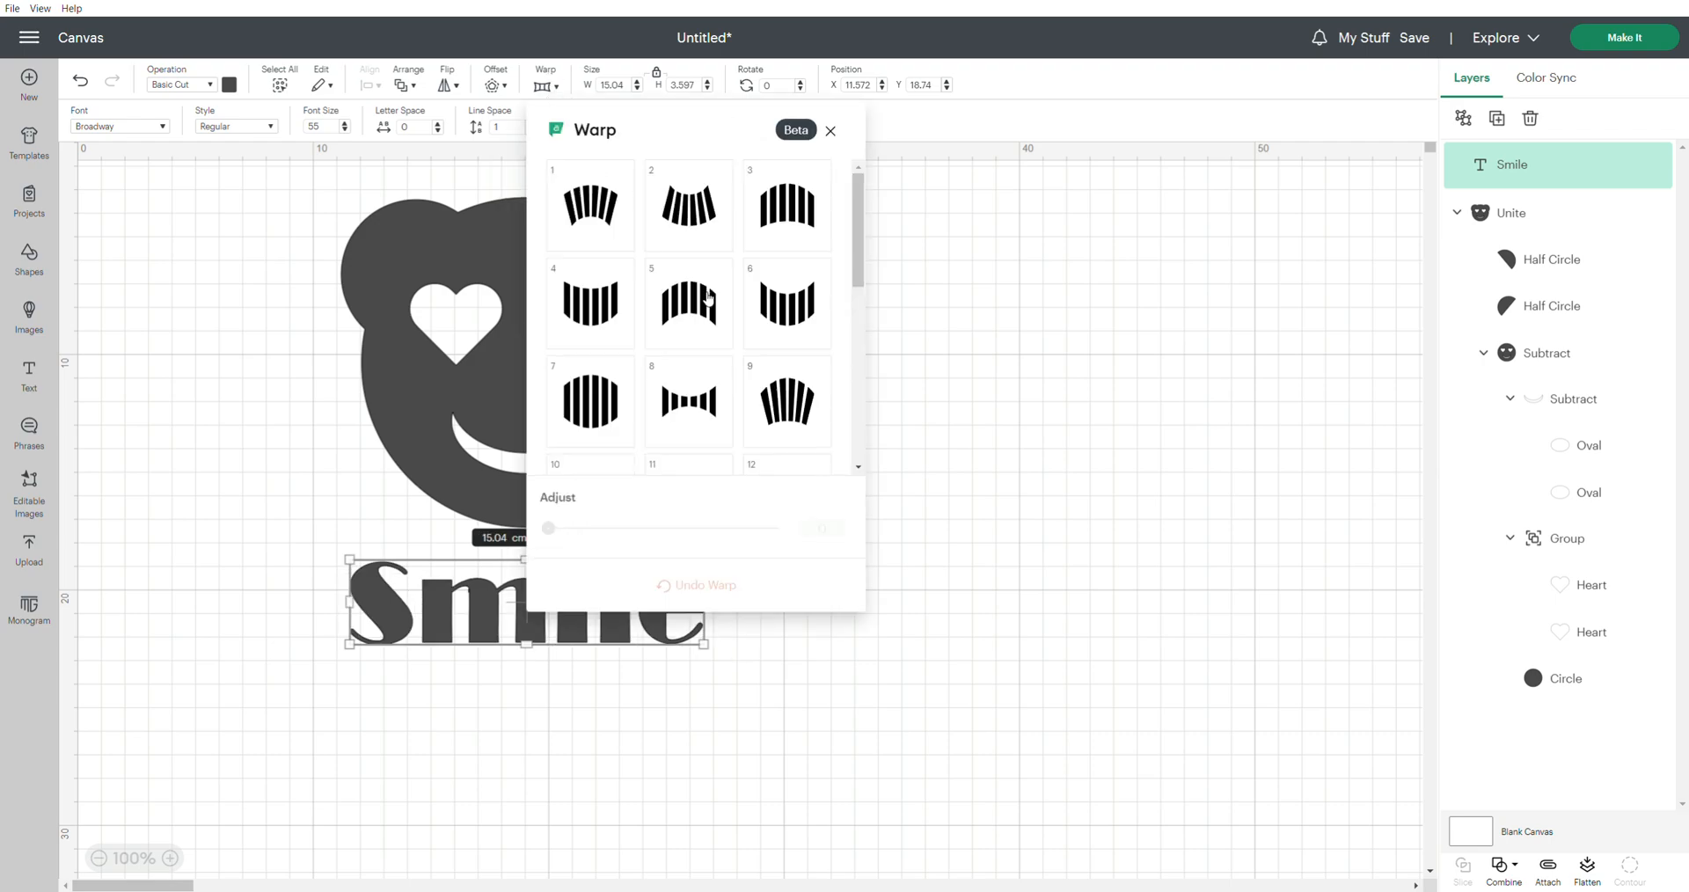
pyautogui.click(611, 219)
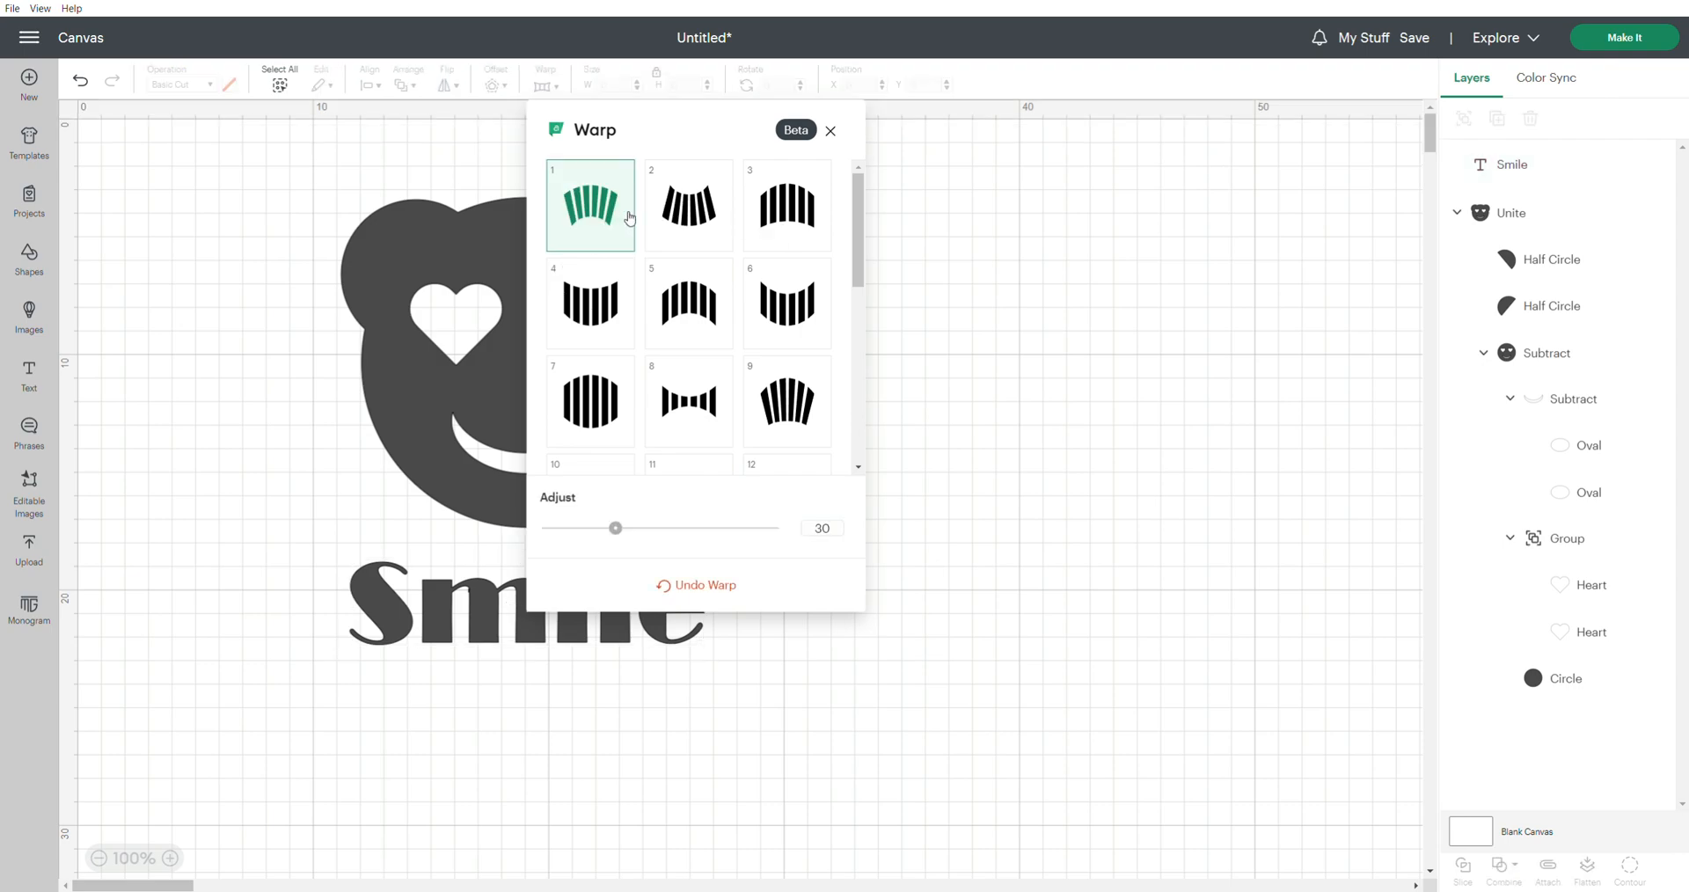
pyautogui.click(694, 223)
pyautogui.click(788, 220)
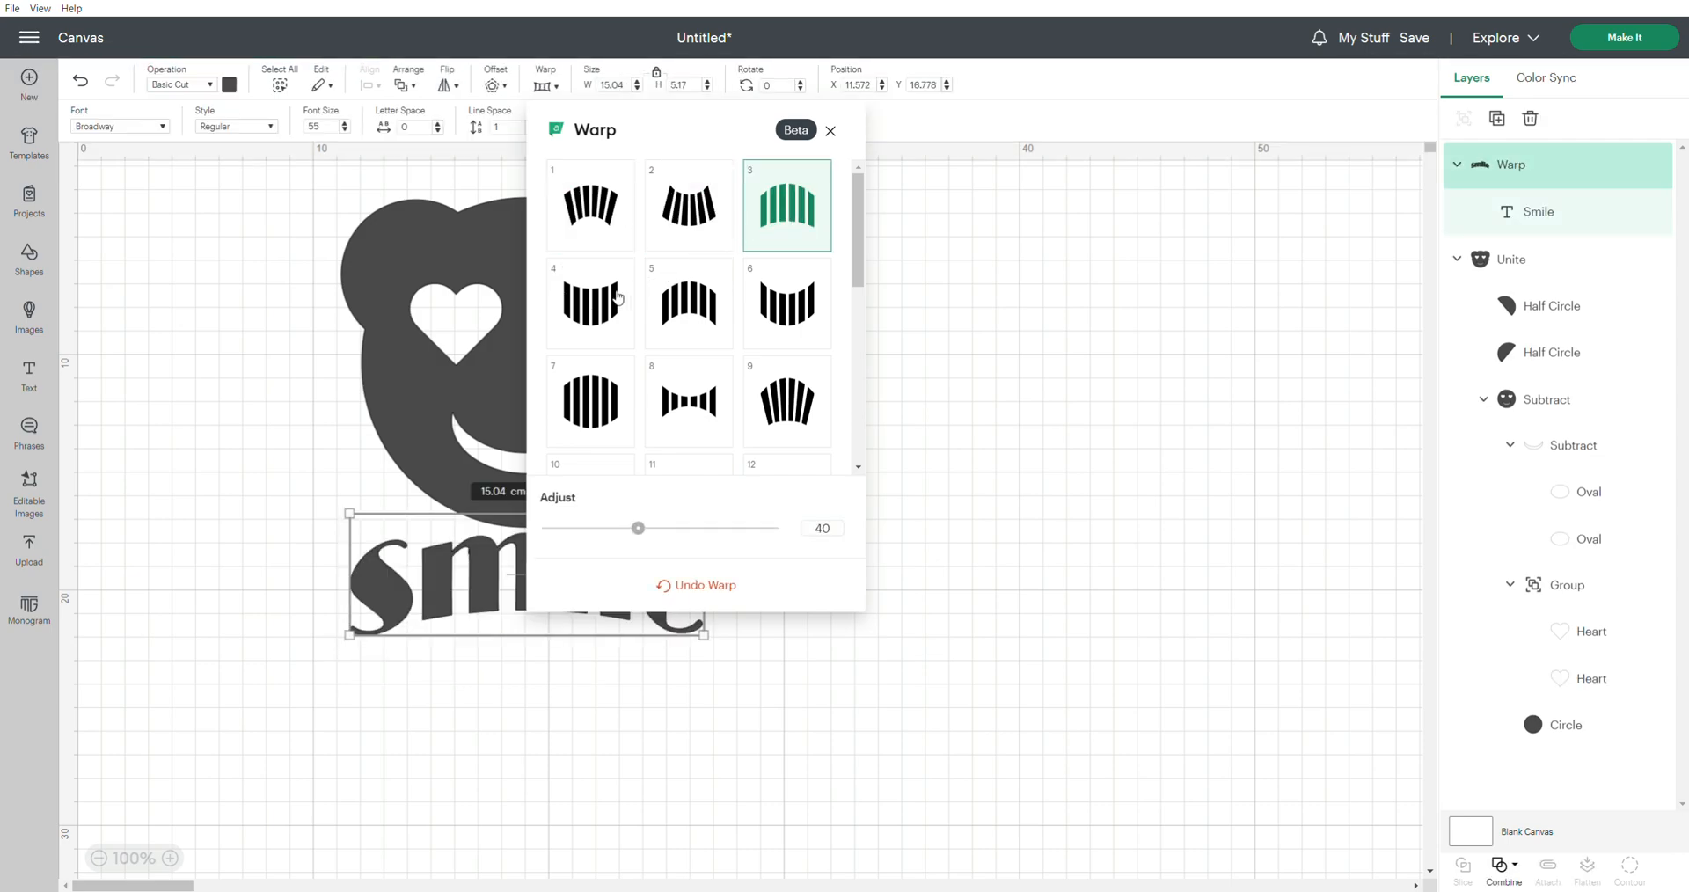
pyautogui.click(620, 297)
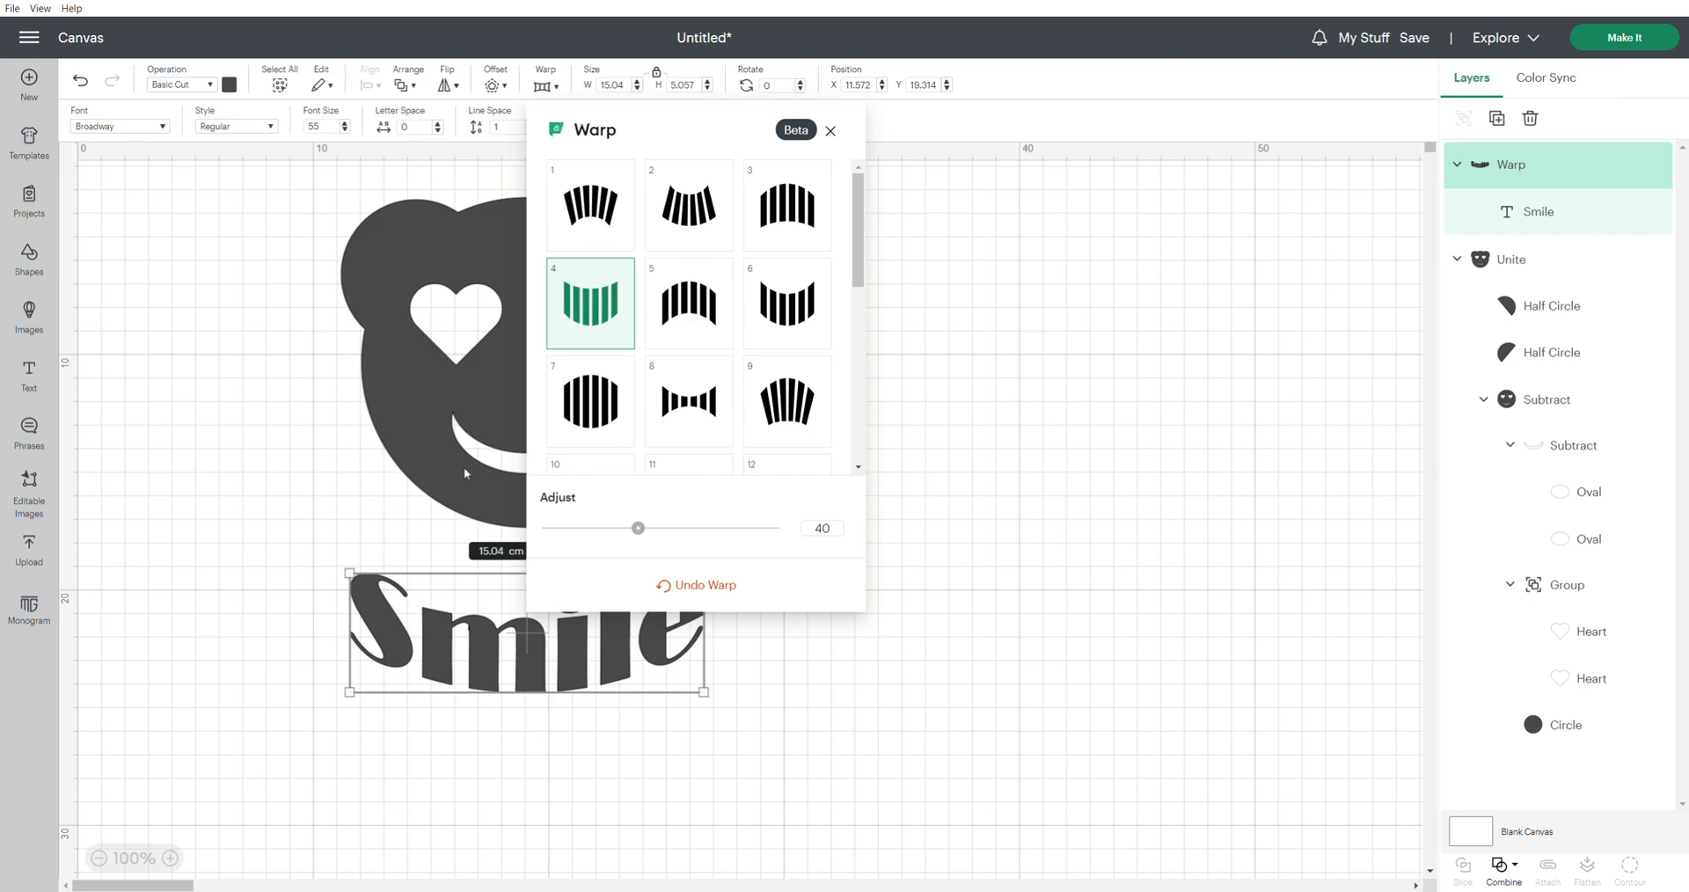
# Move the warped Smile text up close beneath the bear, to about X 11.78, Y 17.55 cm
pyautogui.click(379, 512)
pyautogui.click(548, 662)
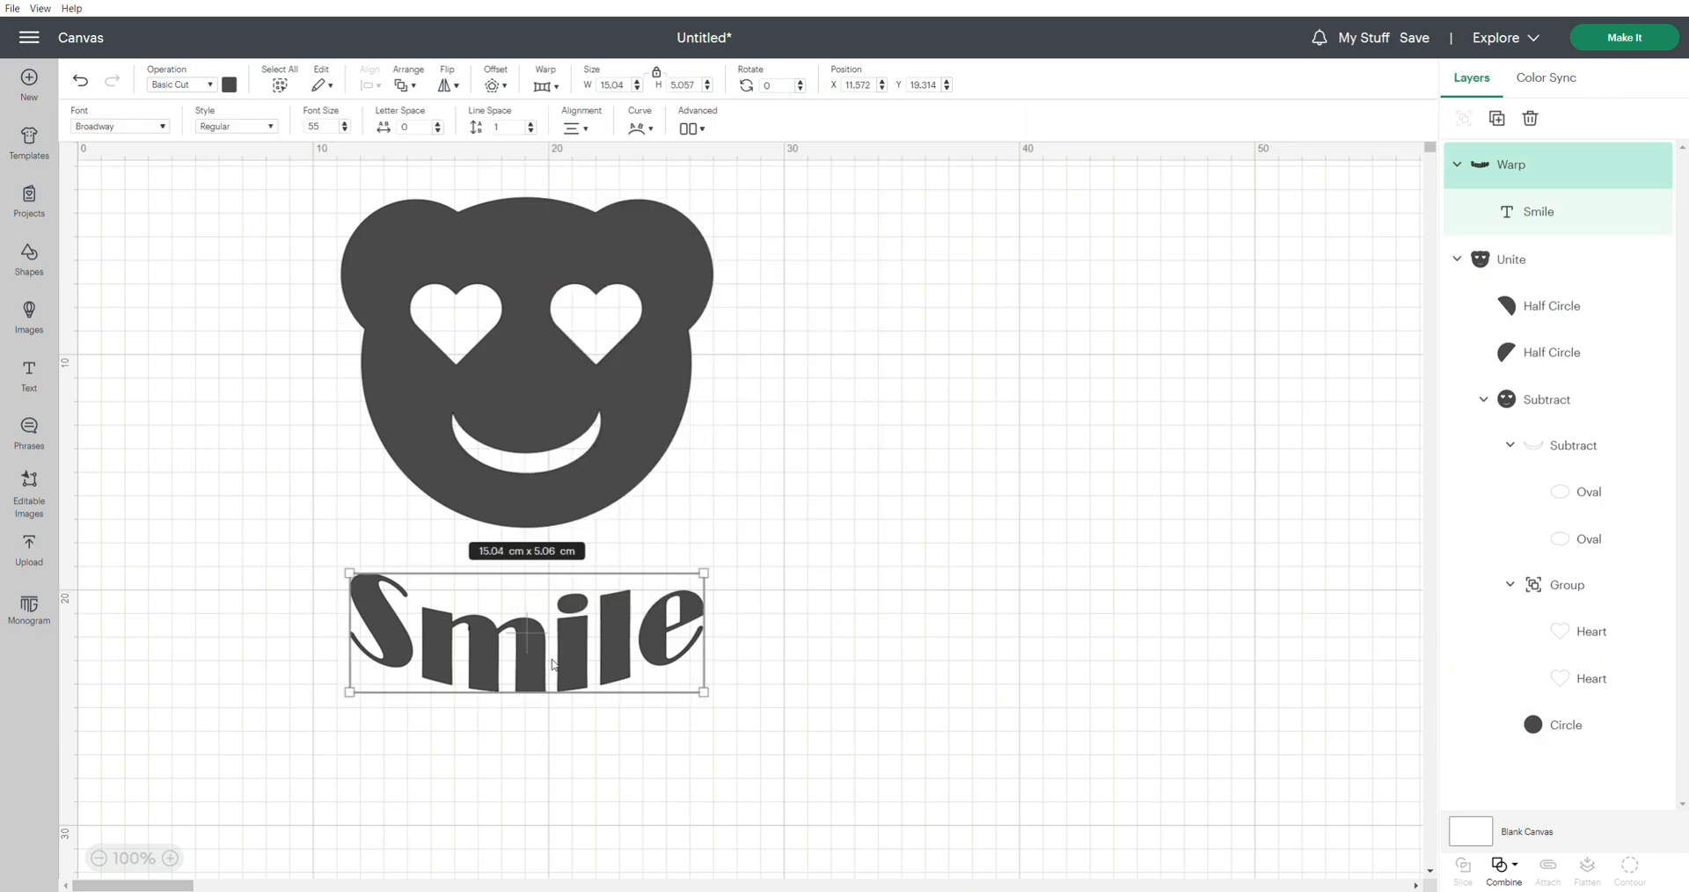
pyautogui.moveTo(573, 651); pyautogui.dragTo(582, 614)
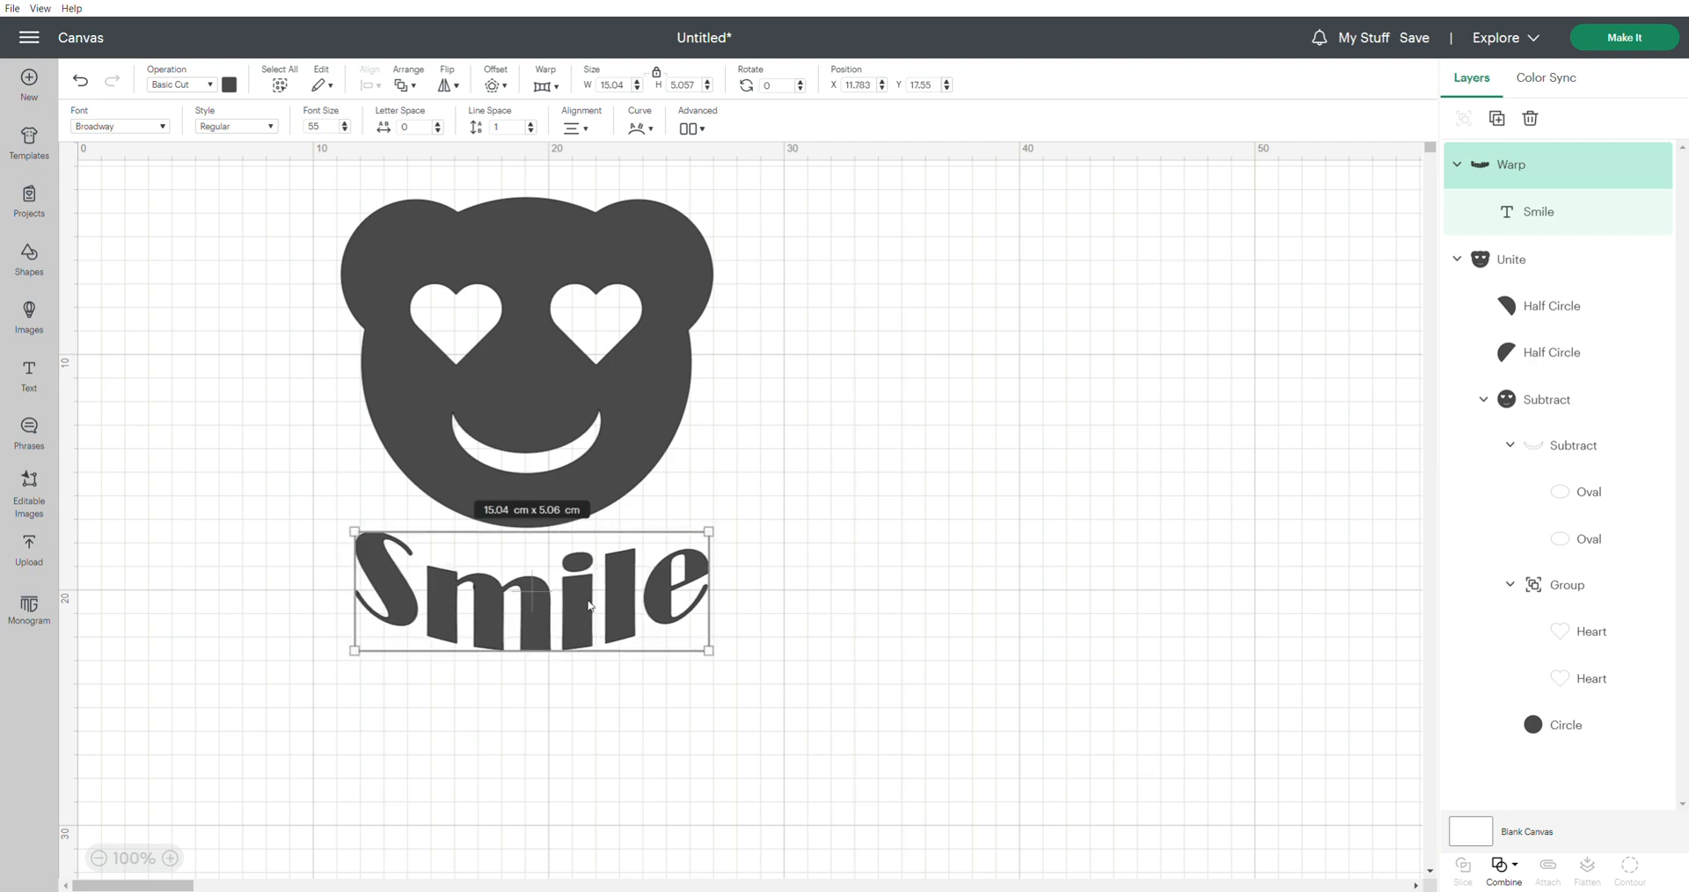
# Change the united bear shape's material color to purple
pyautogui.click(551, 413)
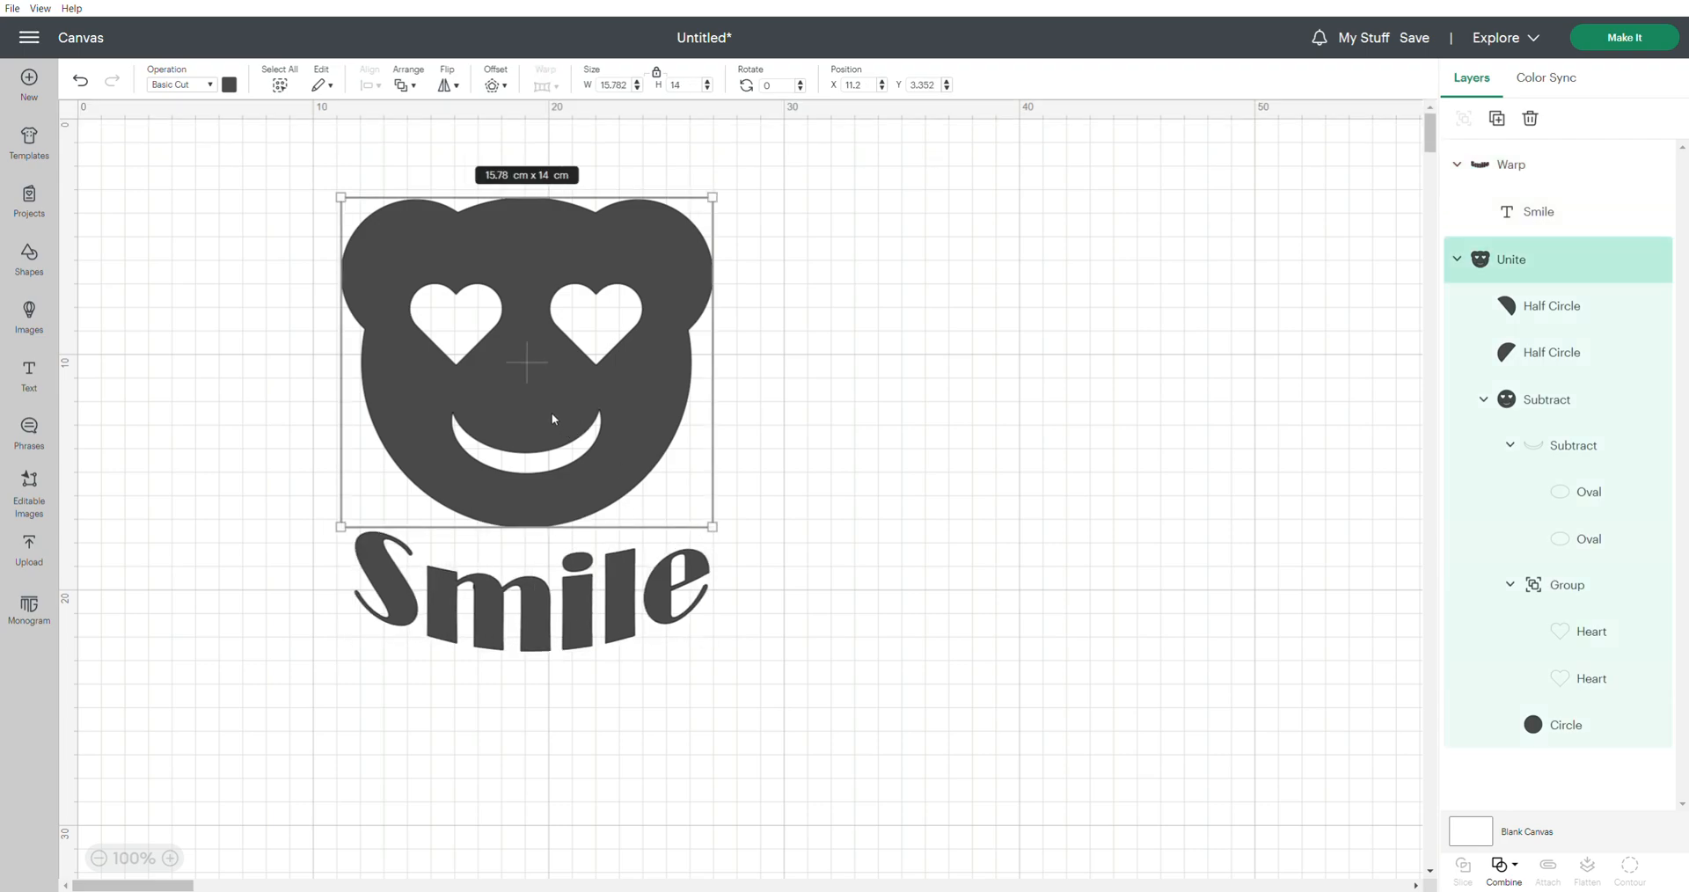
pyautogui.click(234, 85)
pyautogui.click(269, 203)
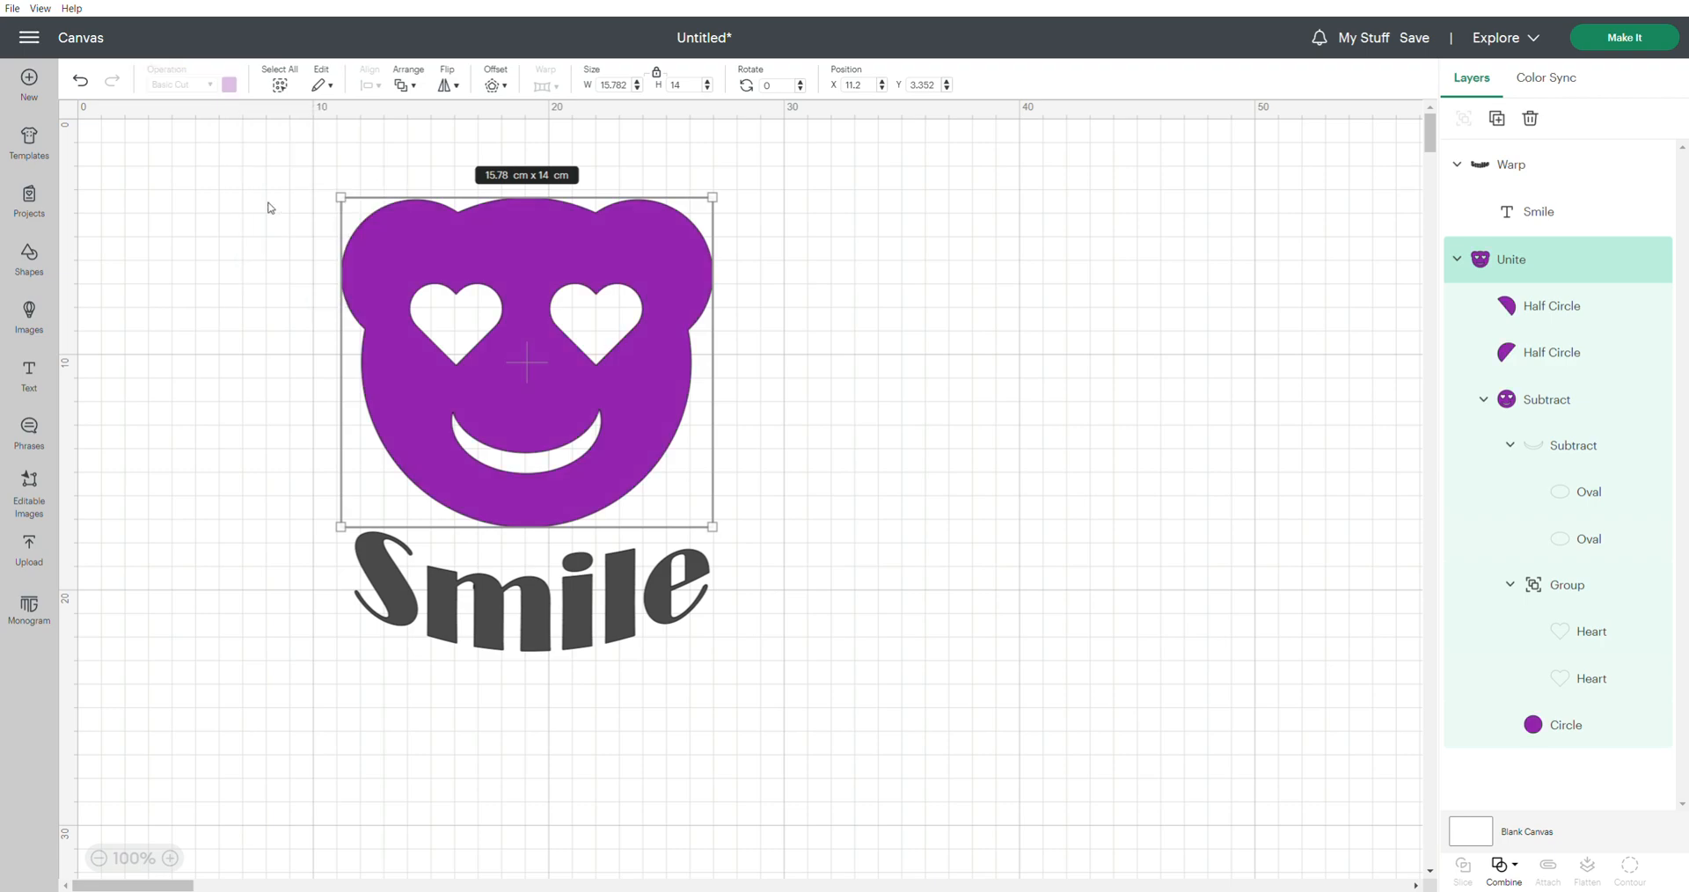
# Change the warped Smile text's material color to green
pyautogui.click(441, 621)
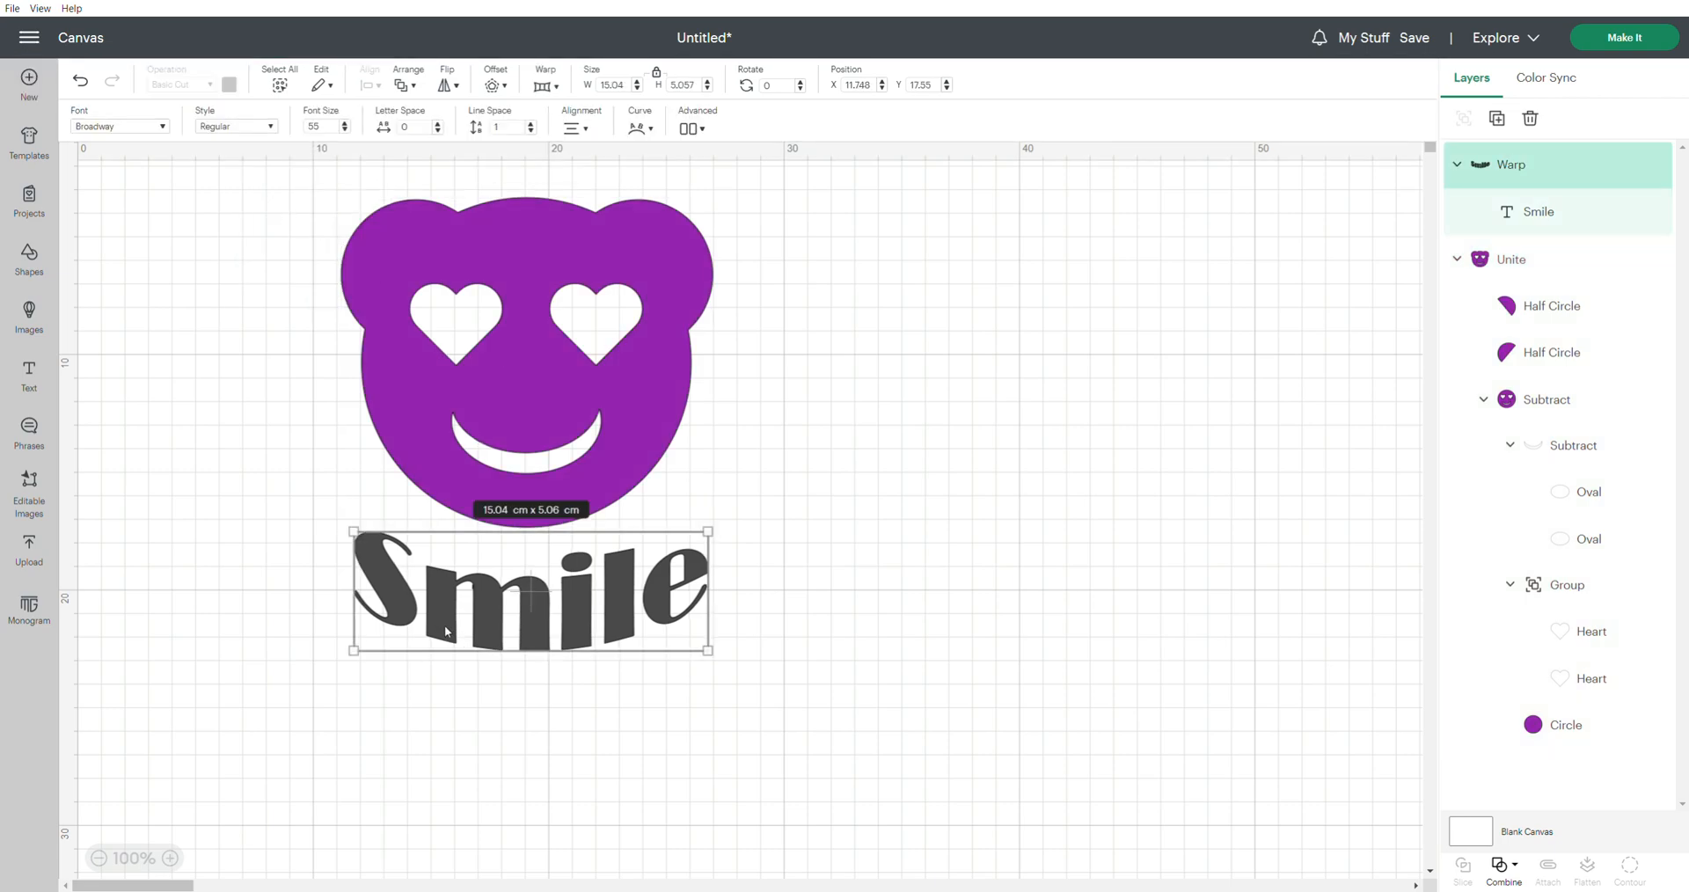
pyautogui.click(808, 599)
pyautogui.click(623, 593)
pyautogui.click(229, 85)
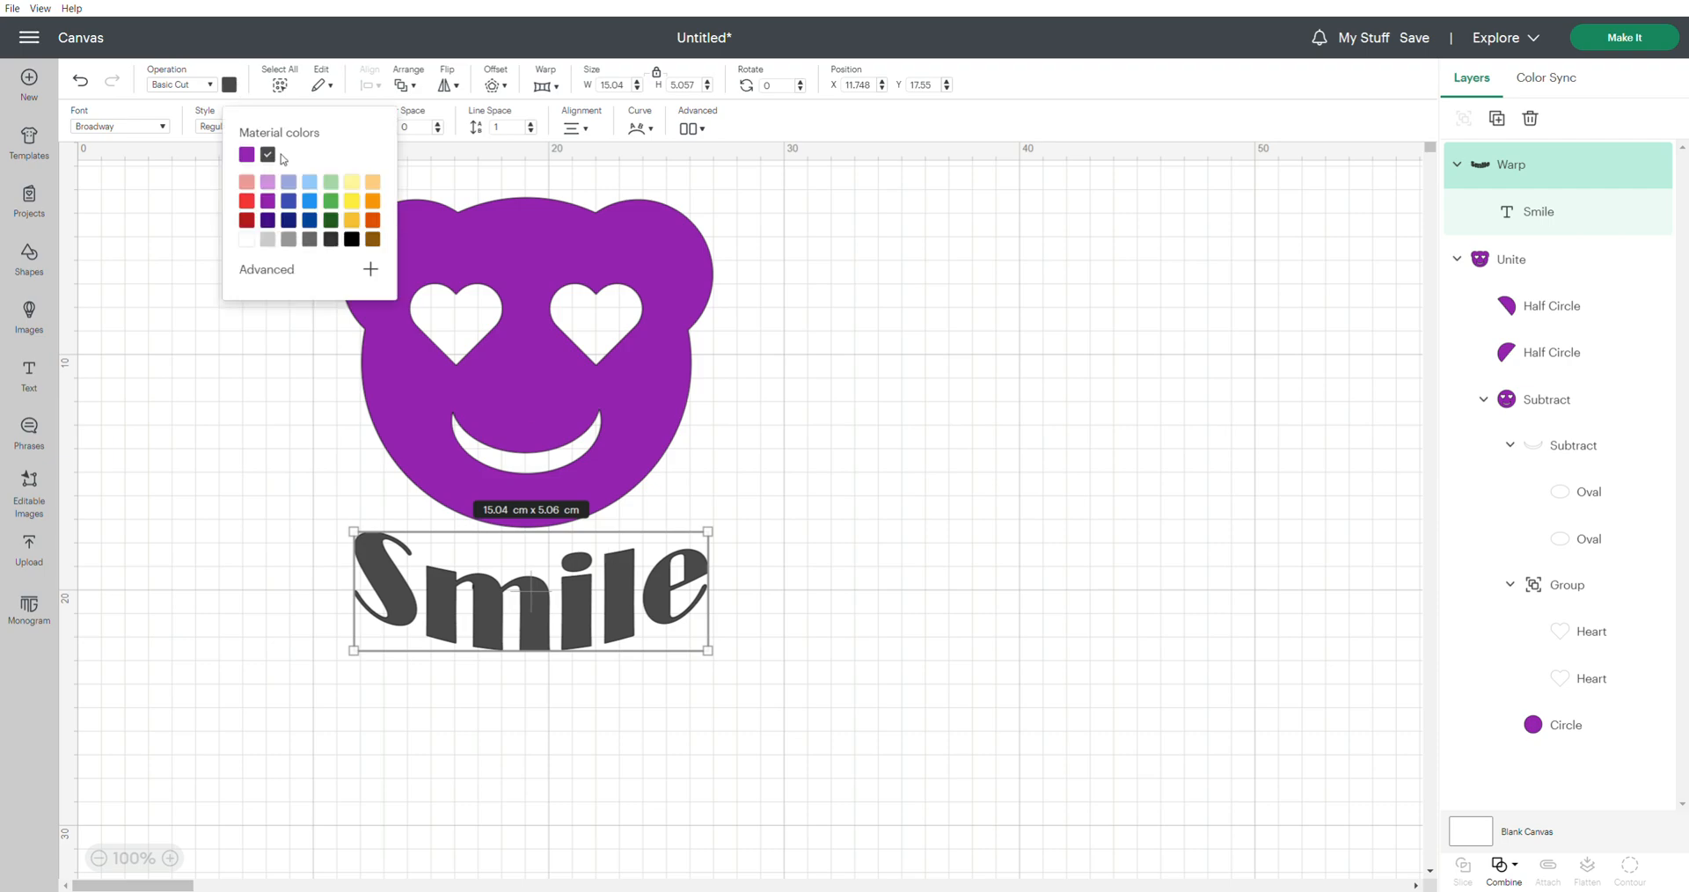
pyautogui.click(332, 201)
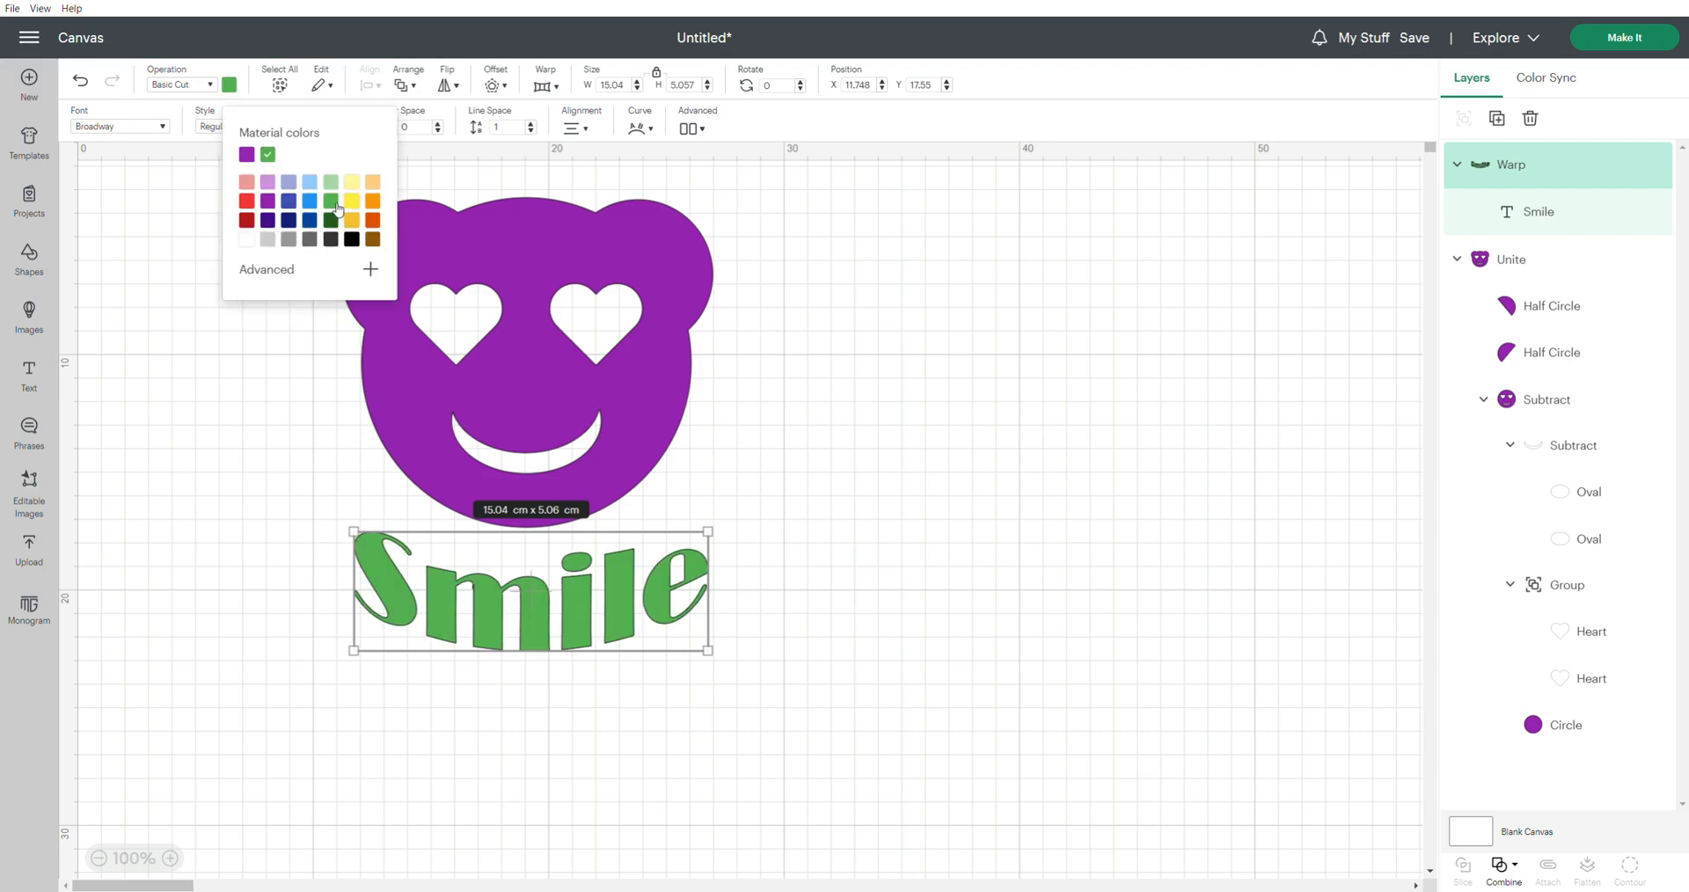
pyautogui.click(802, 447)
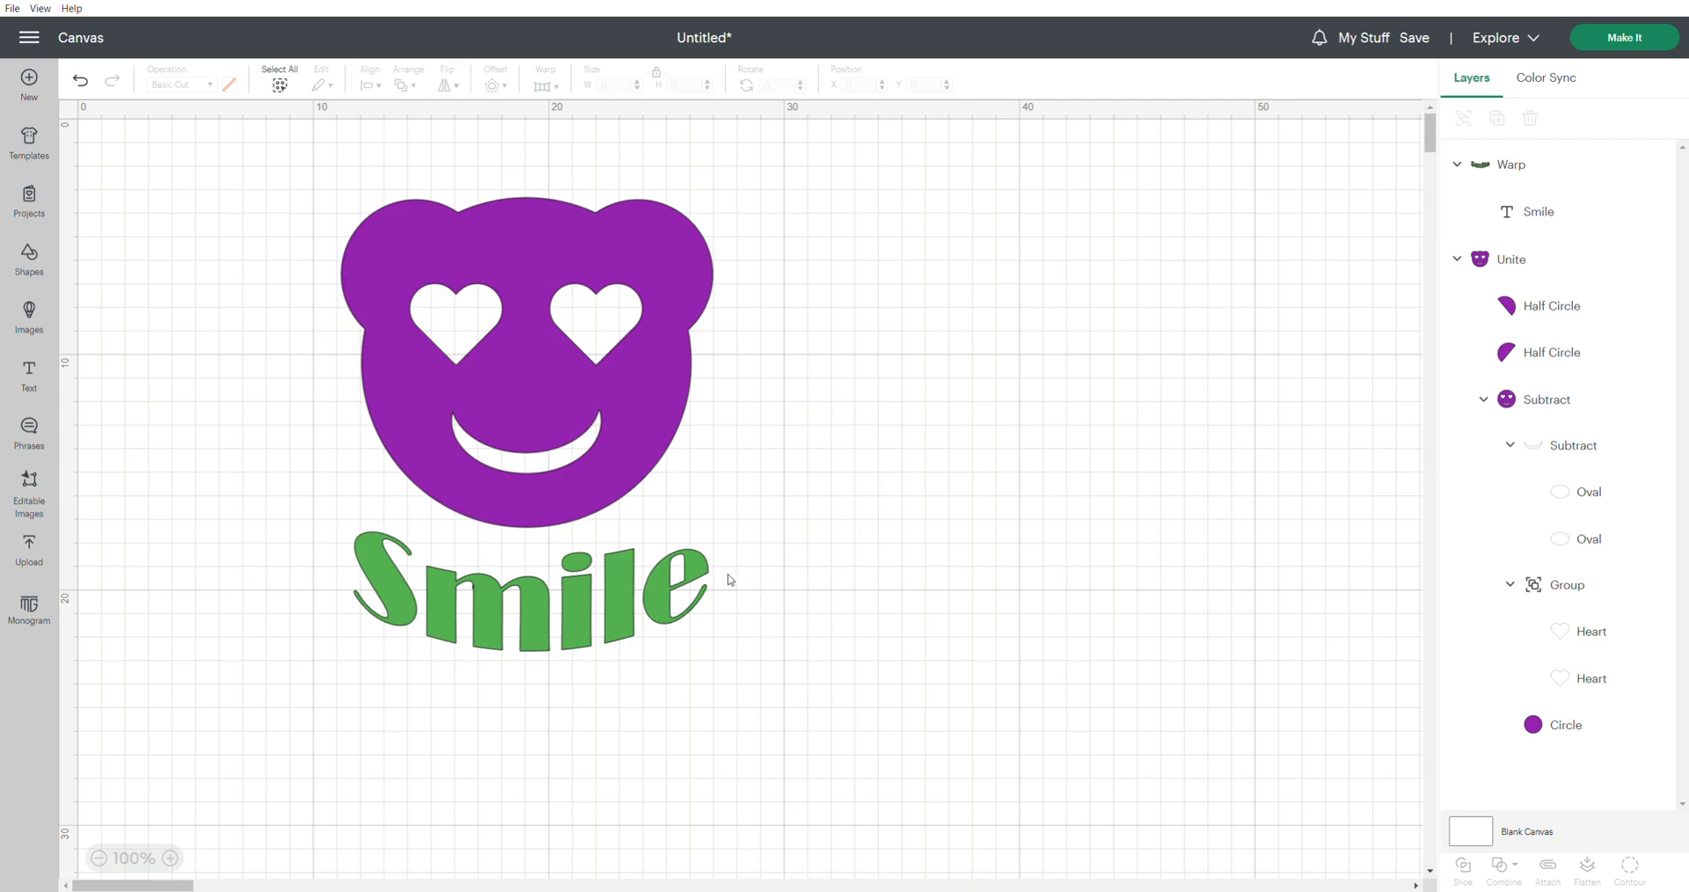
# Change the warped Smile text's material color to the same purple as the bear
pyautogui.click(540, 618)
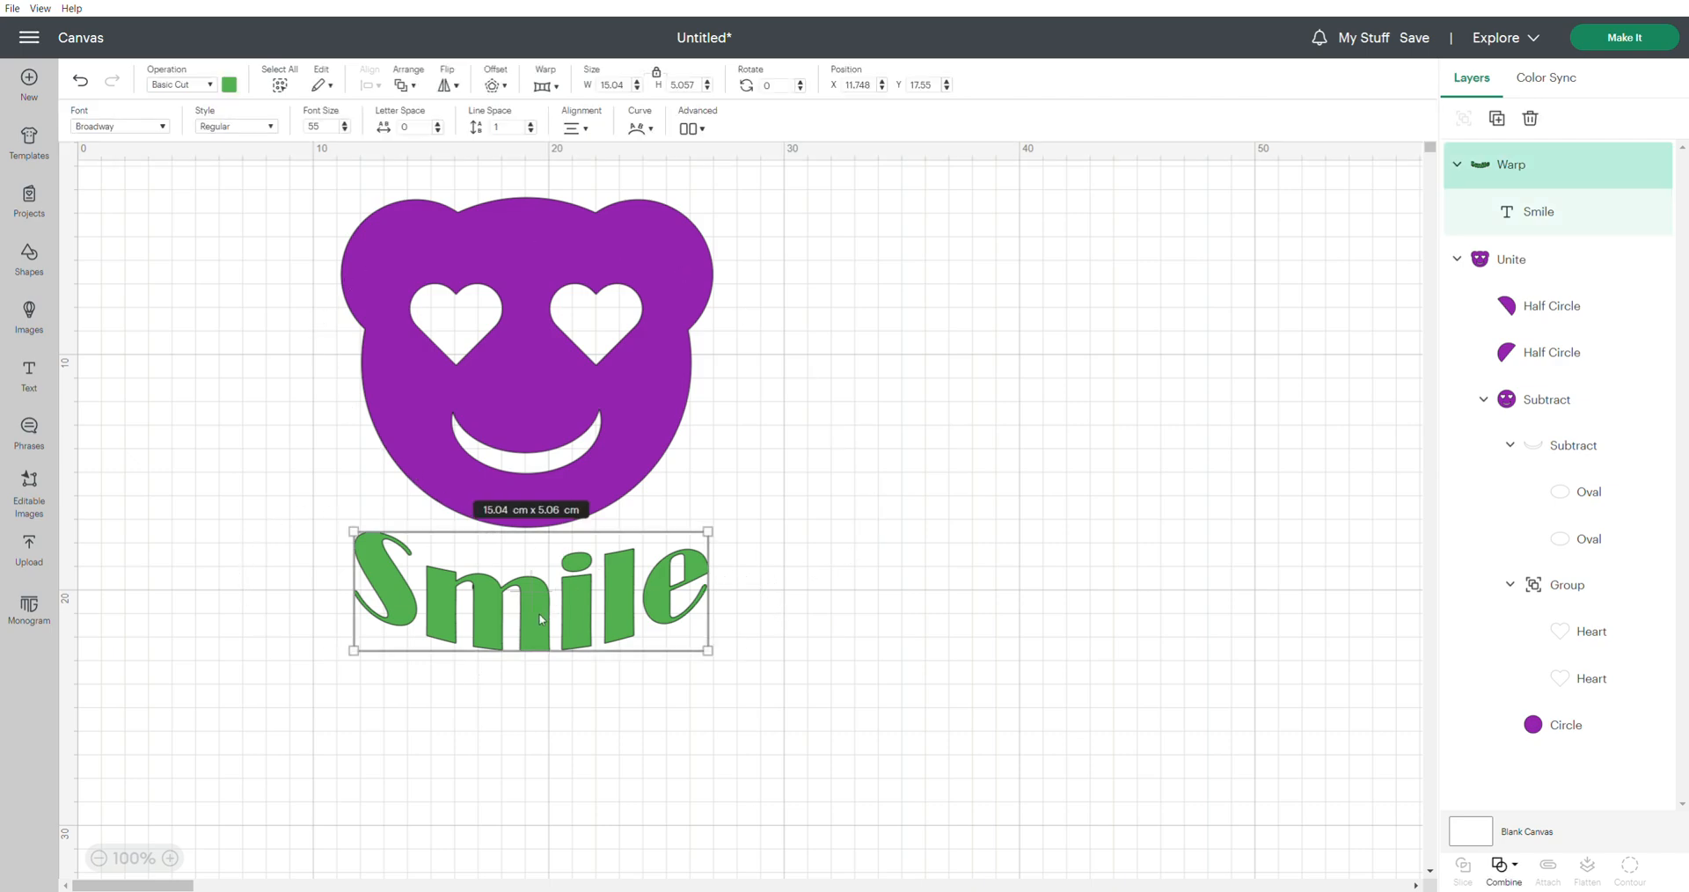
pyautogui.click(229, 85)
pyautogui.click(280, 203)
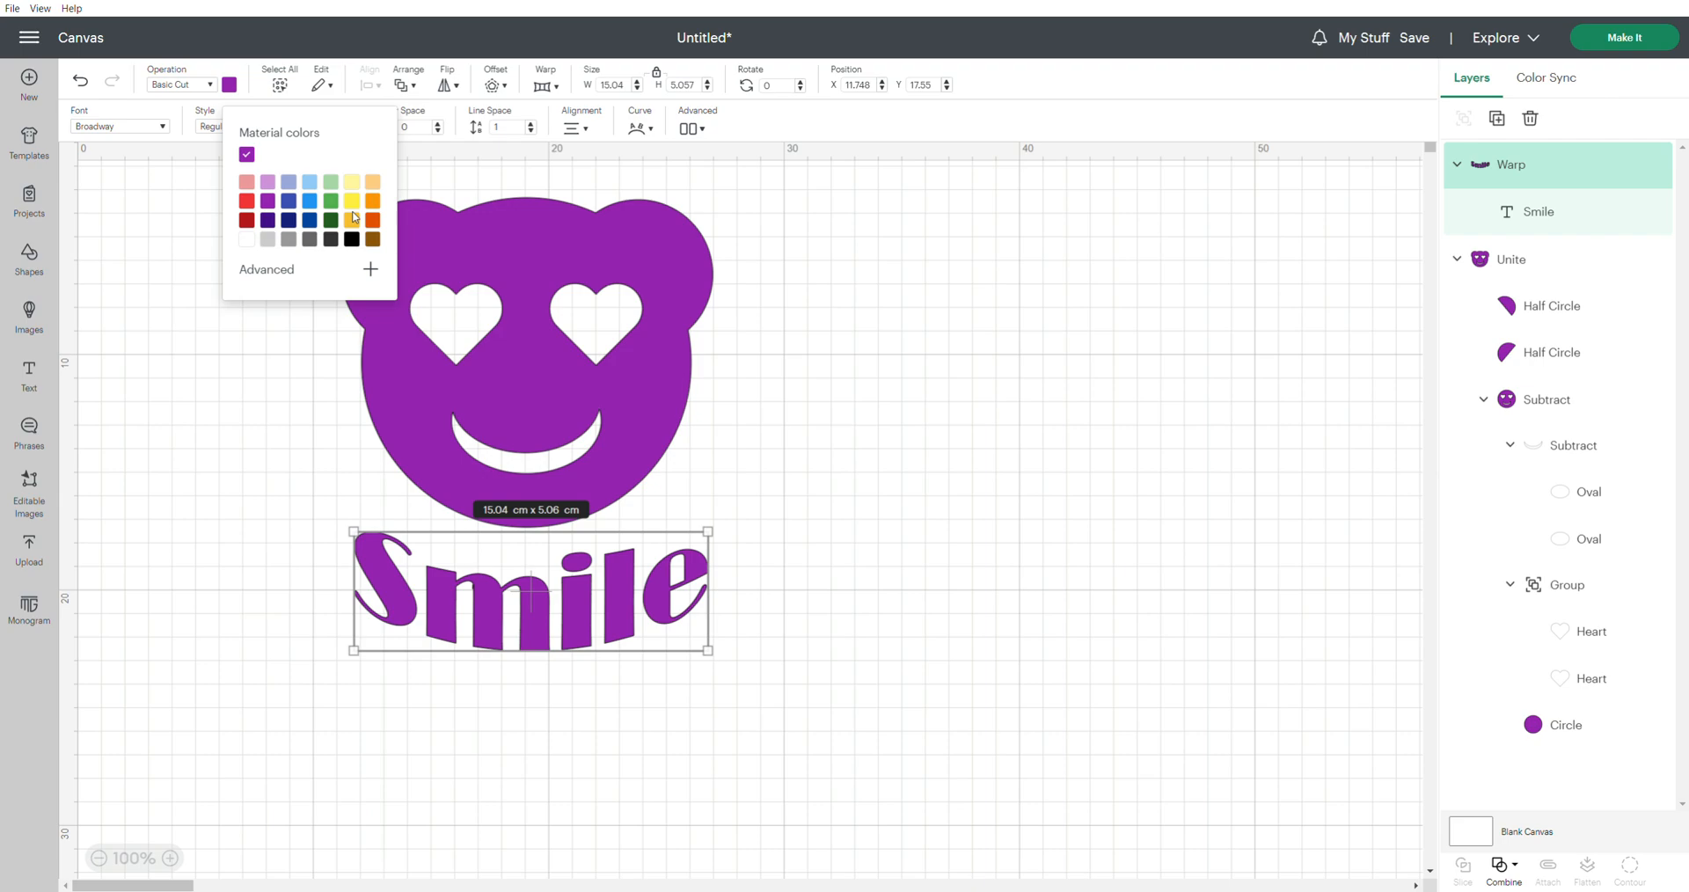
pyautogui.click(774, 458)
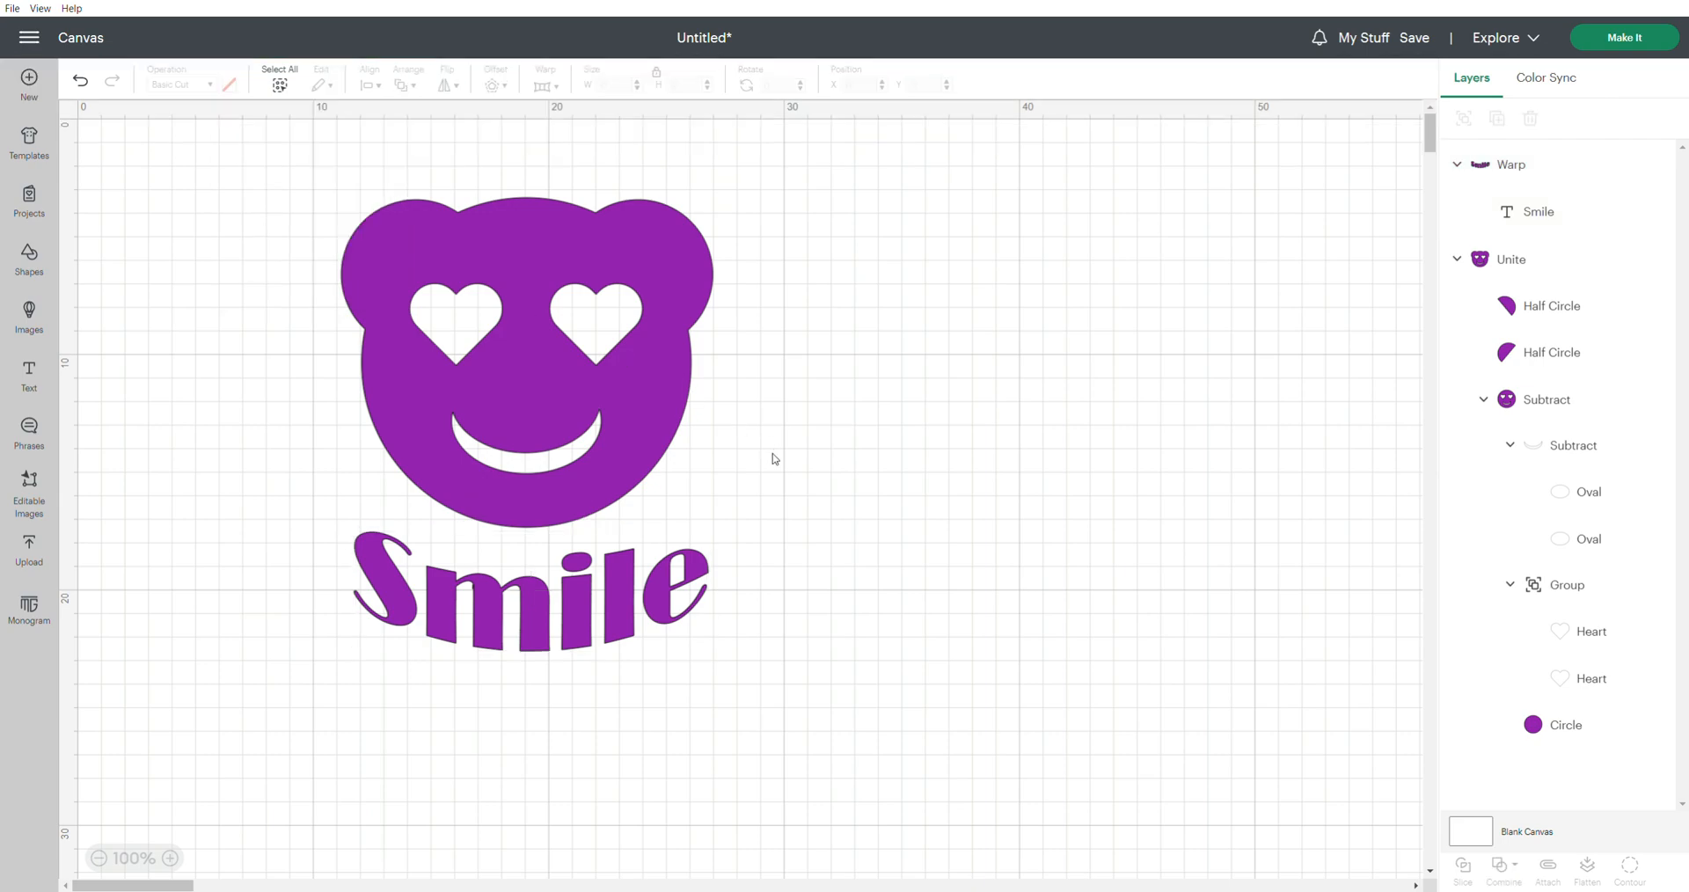
# Change the warped Smile text's material color from the bear's purple to green
pyautogui.click(538, 619)
pyautogui.click(229, 84)
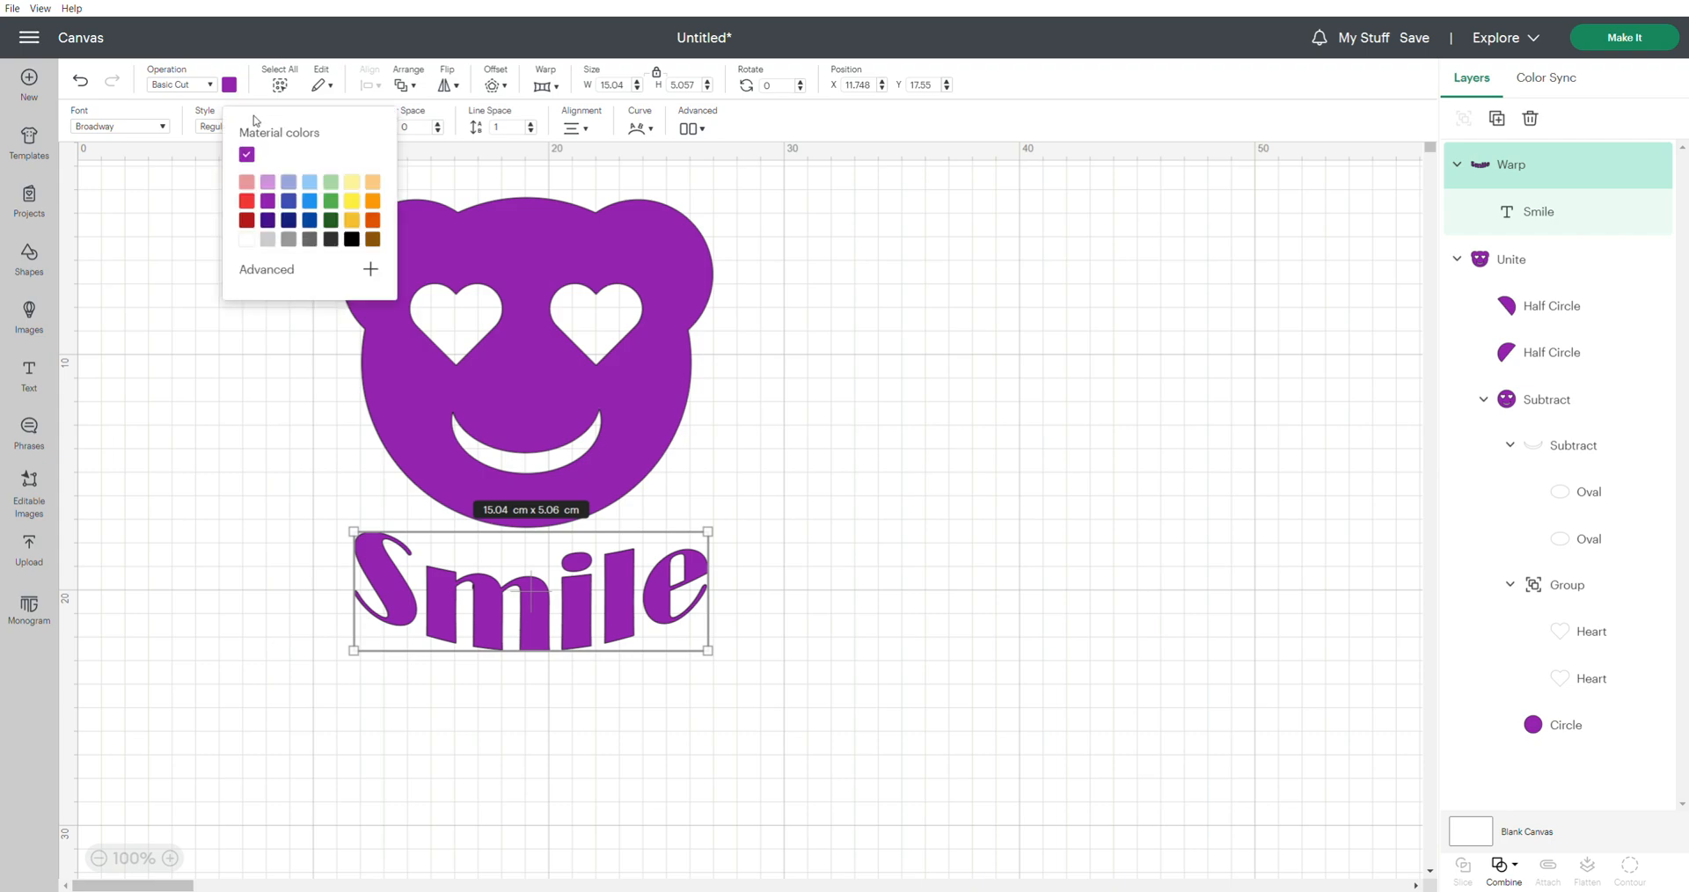
pyautogui.click(332, 202)
pyautogui.click(1027, 535)
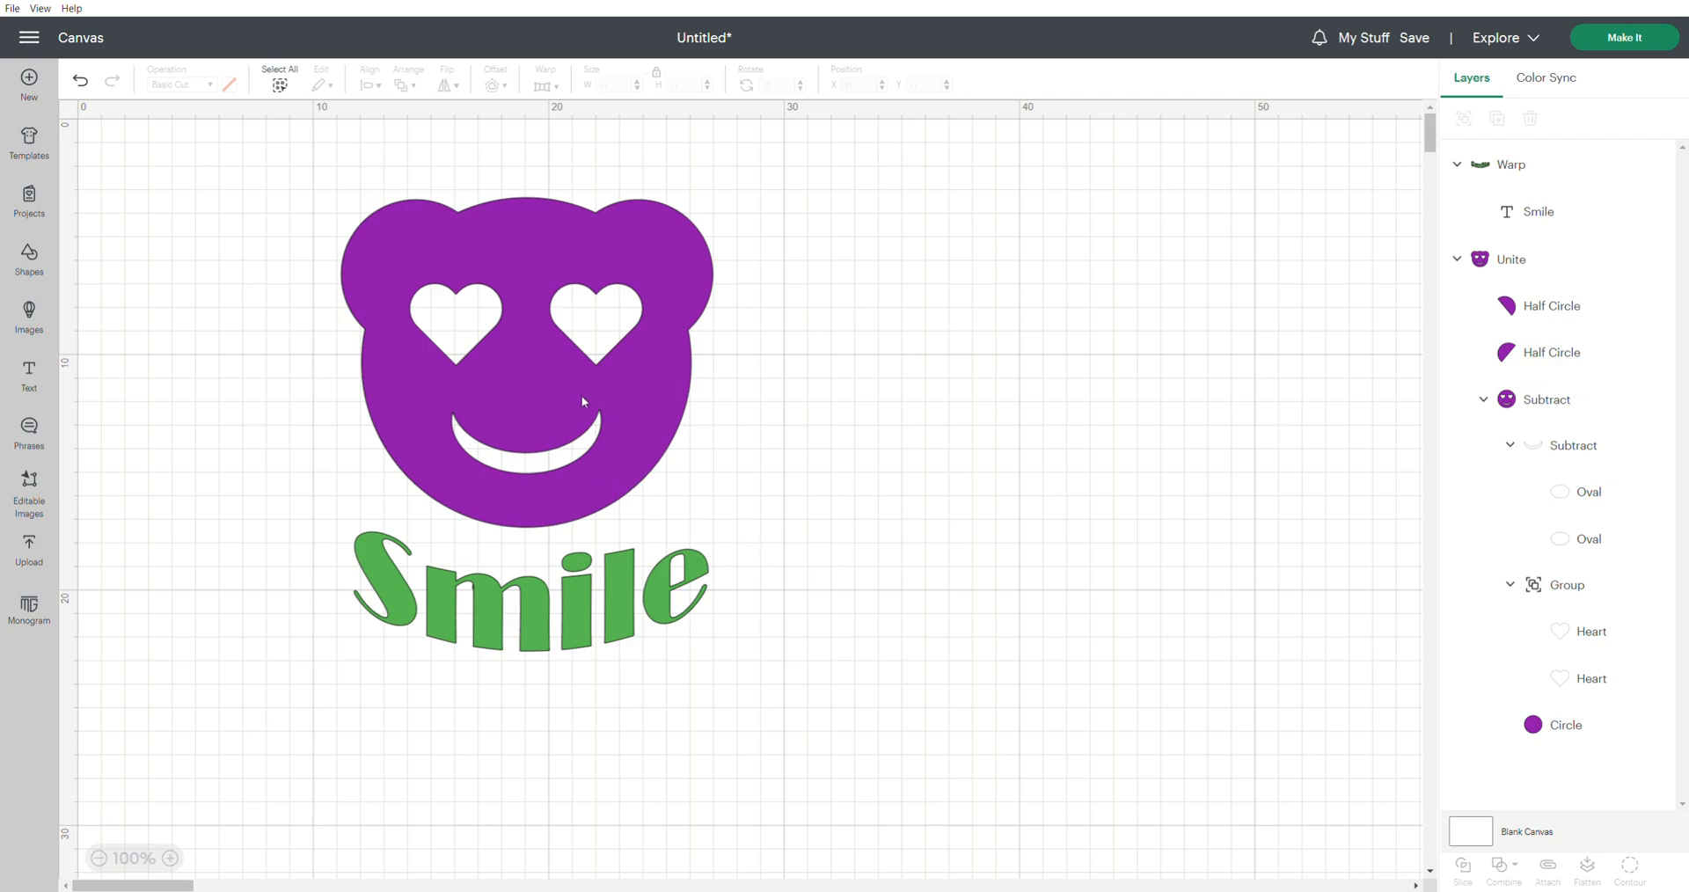
# Open the image library across all images and filter it to Free images with the Cut Only operation type
pyautogui.click(29, 313)
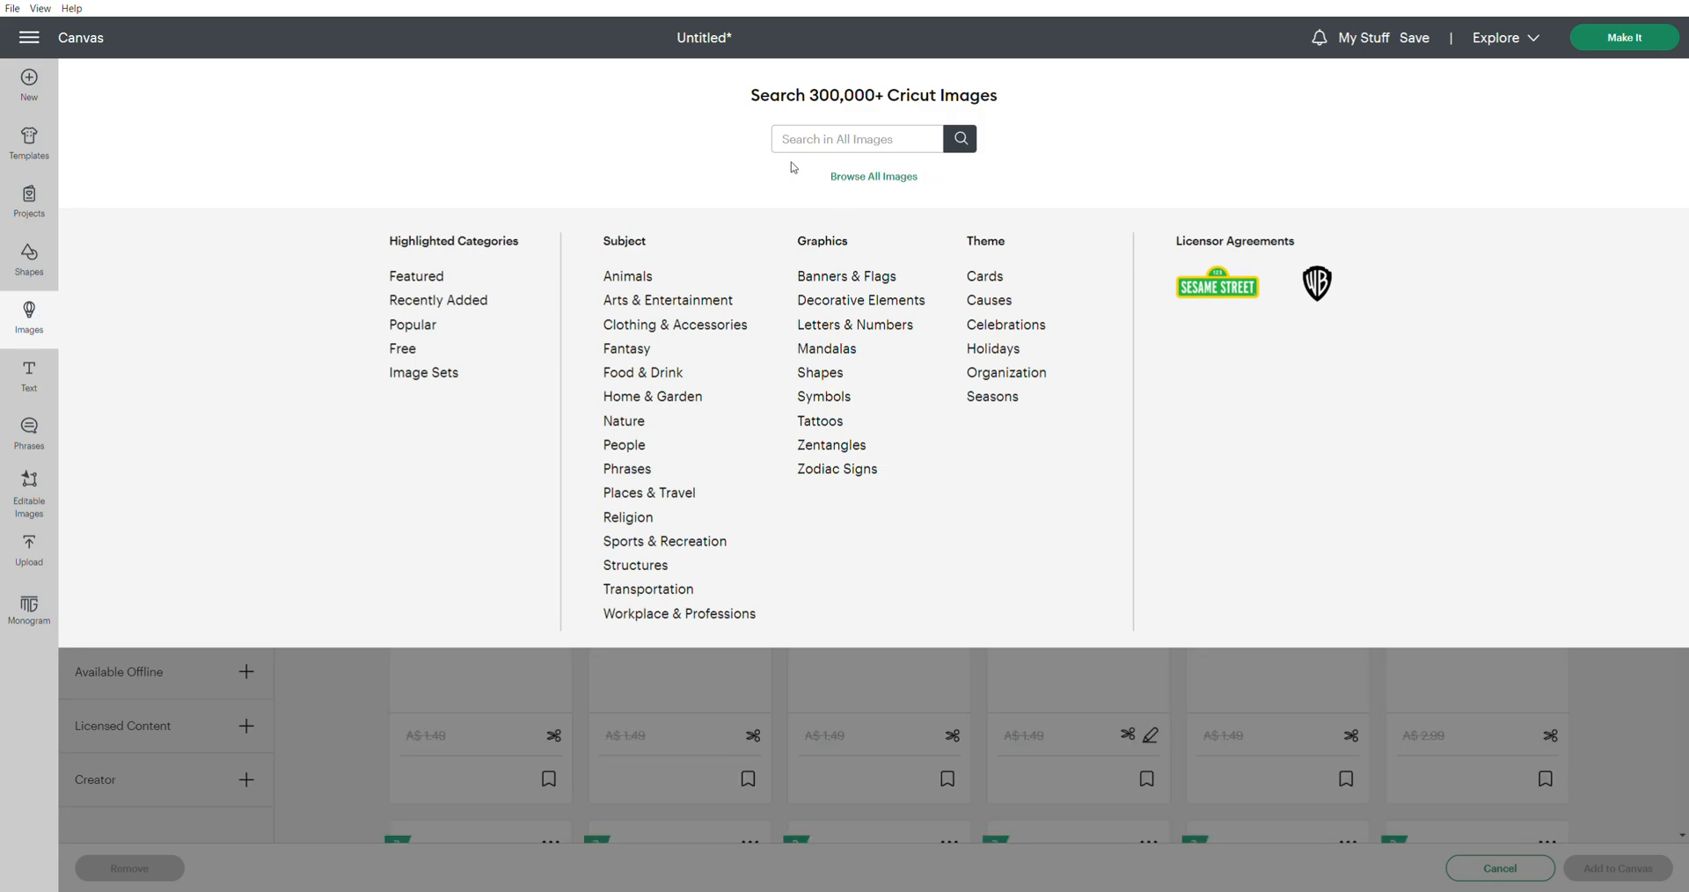
pyautogui.click(830, 149)
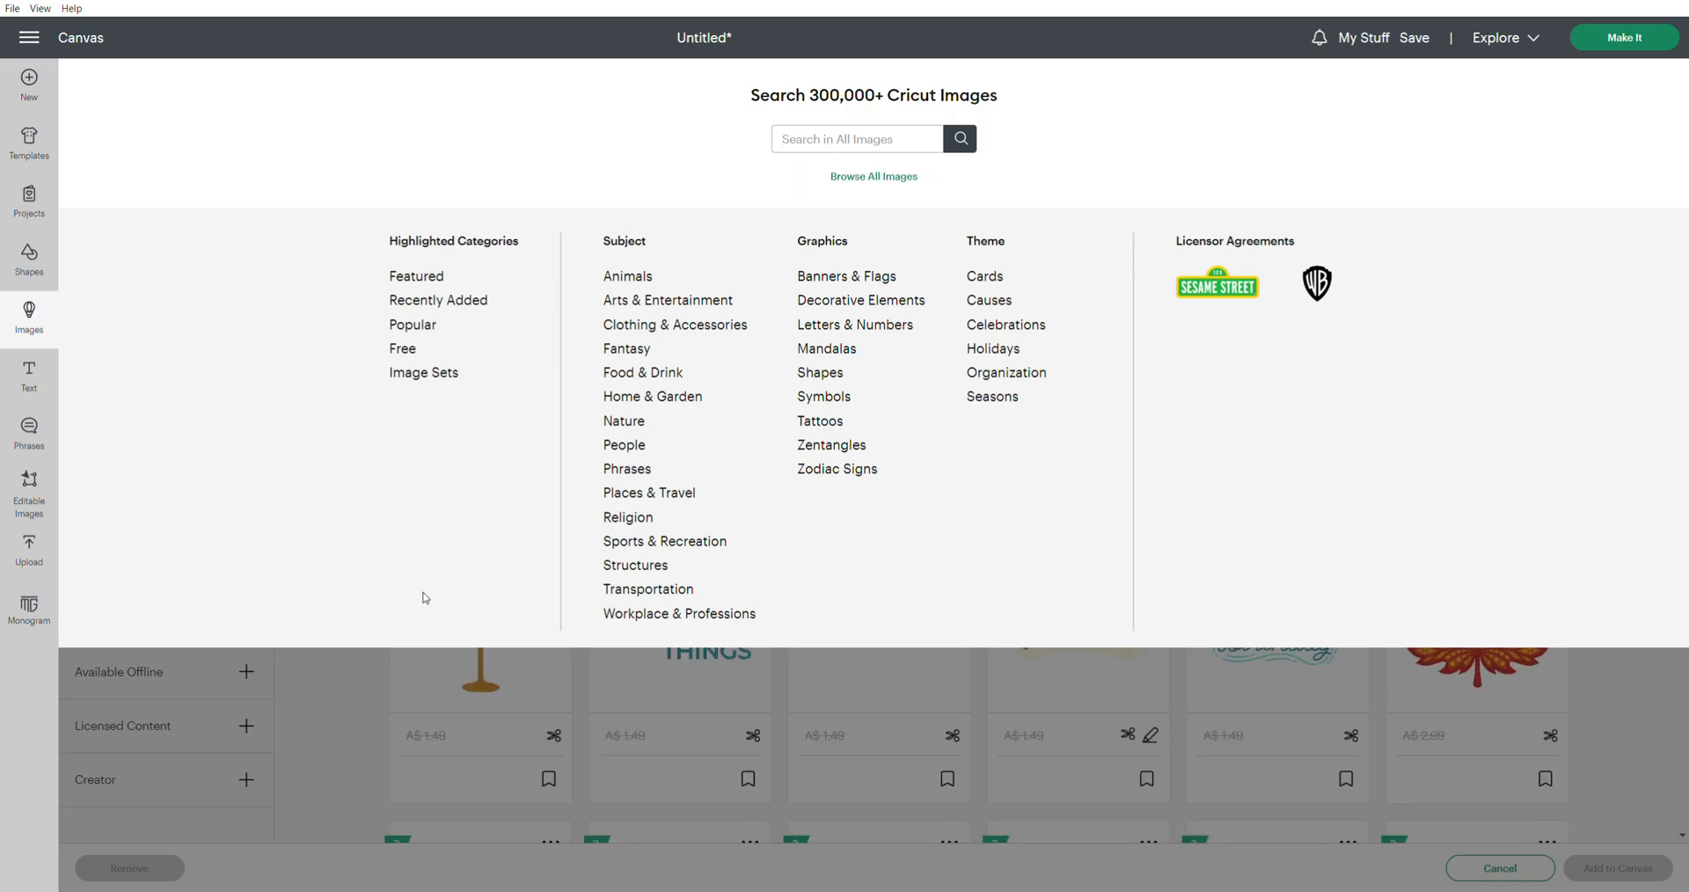
pyautogui.click(335, 694)
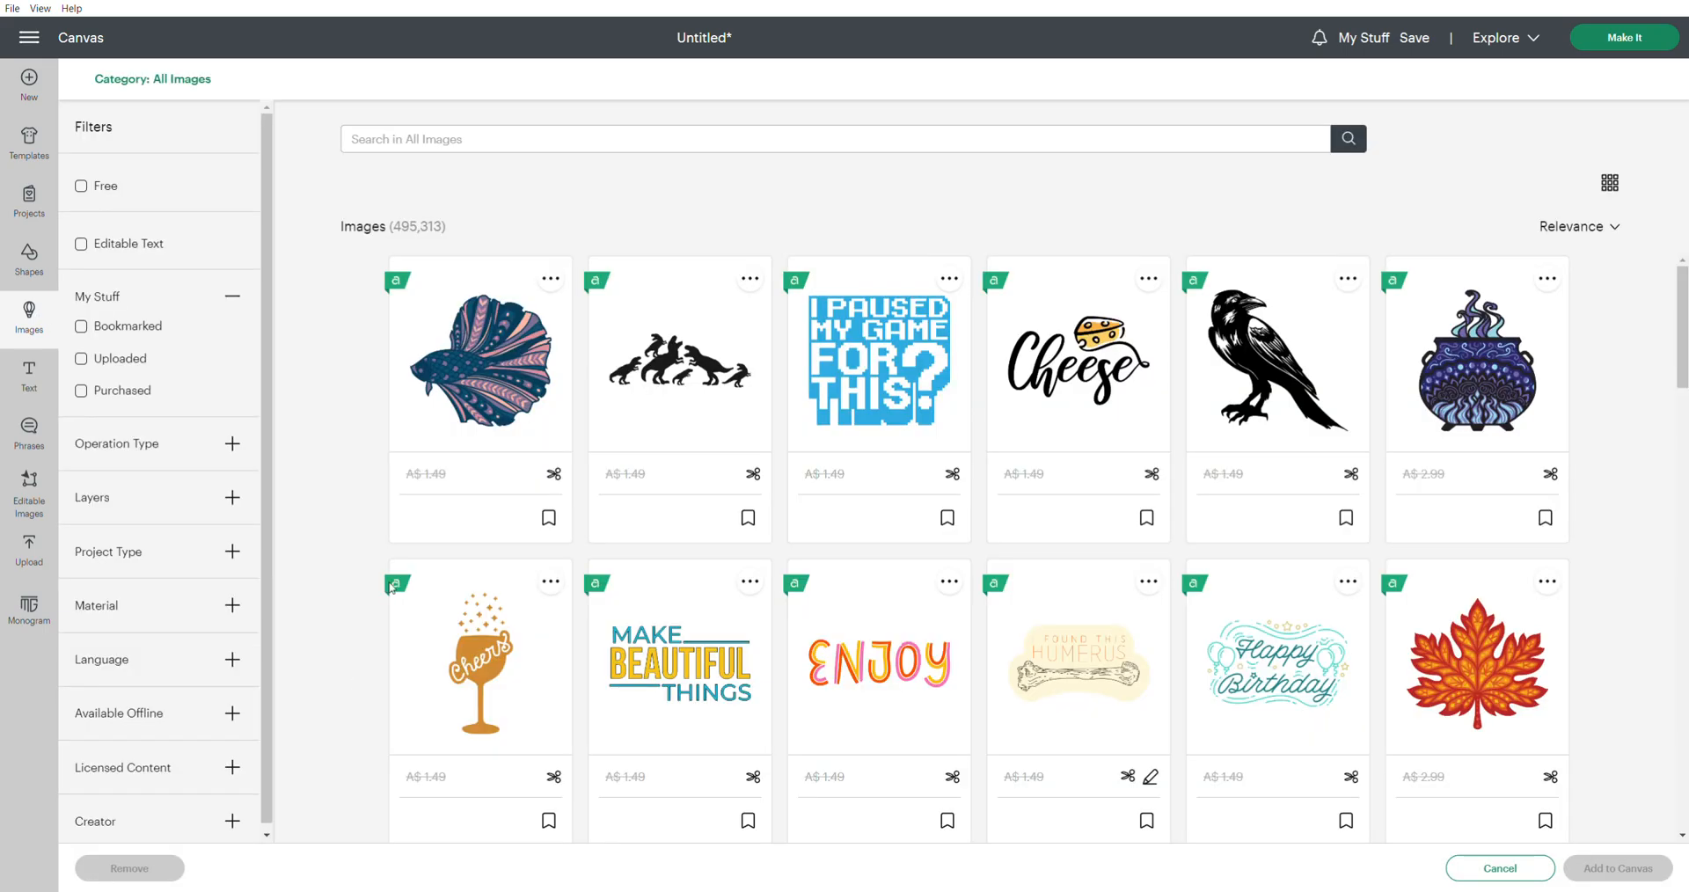
pyautogui.click(85, 188)
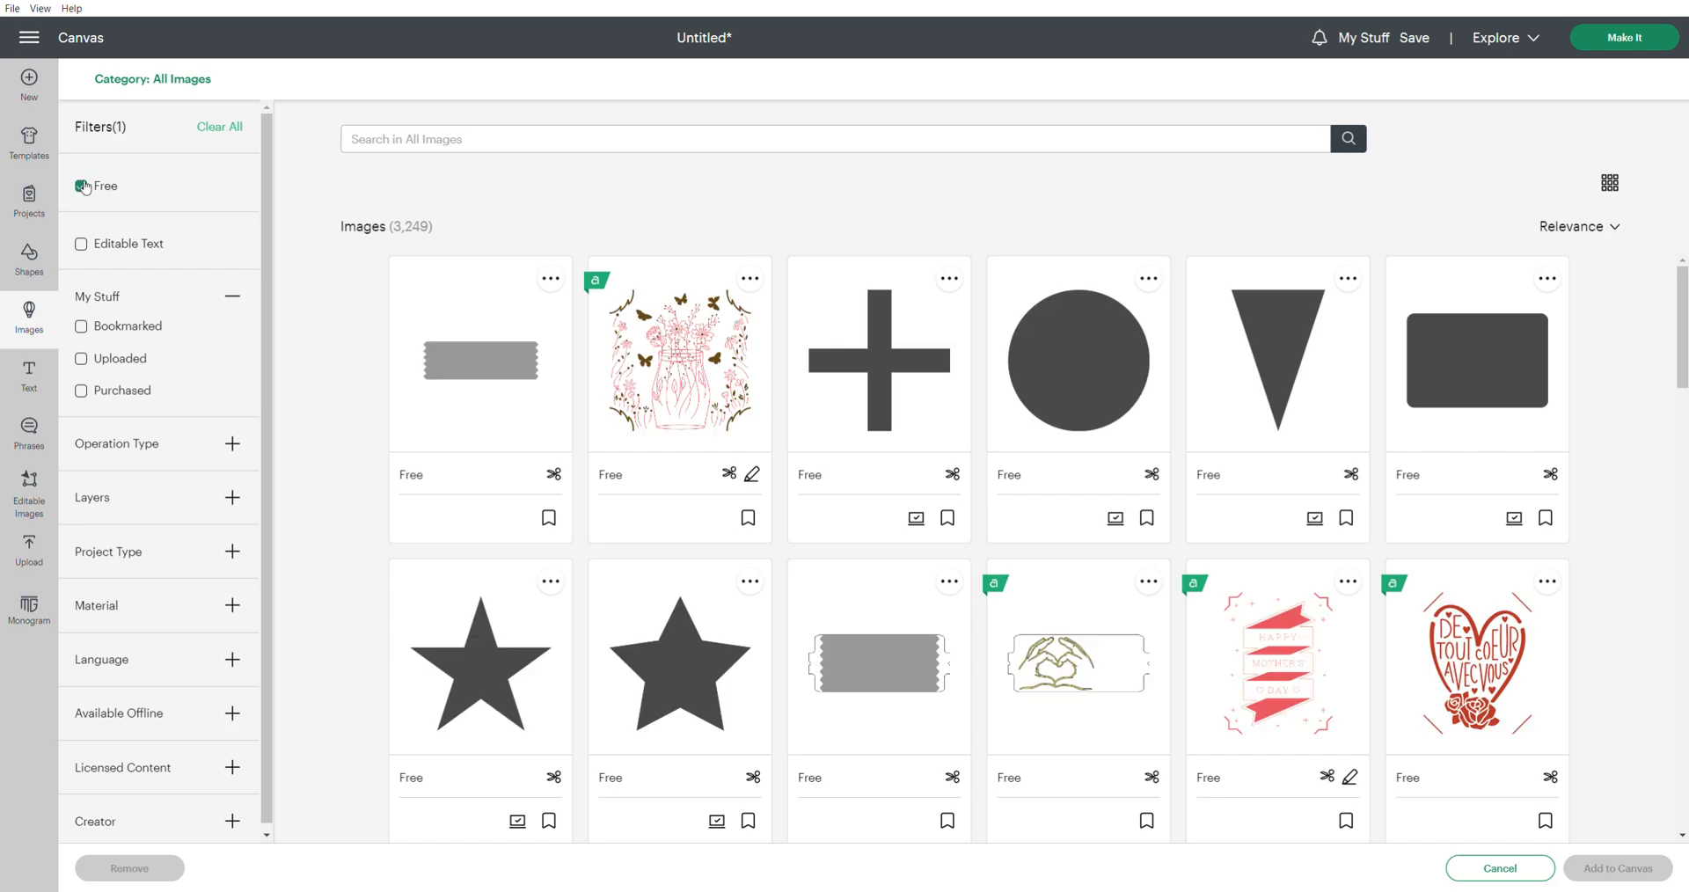
pyautogui.click(234, 449)
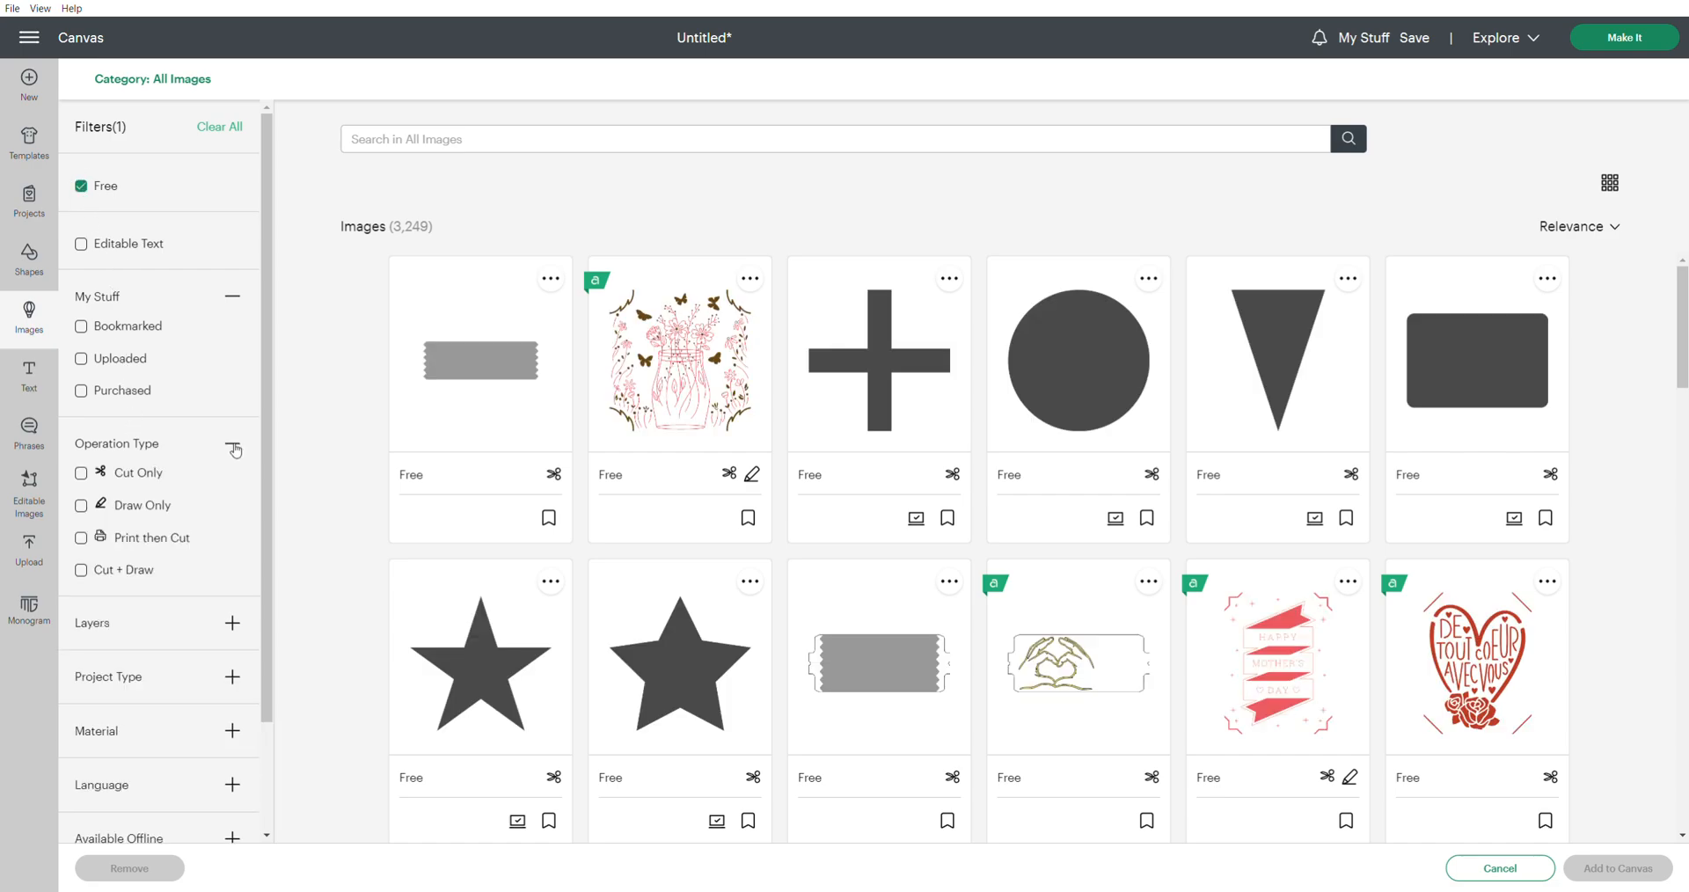
pyautogui.click(83, 474)
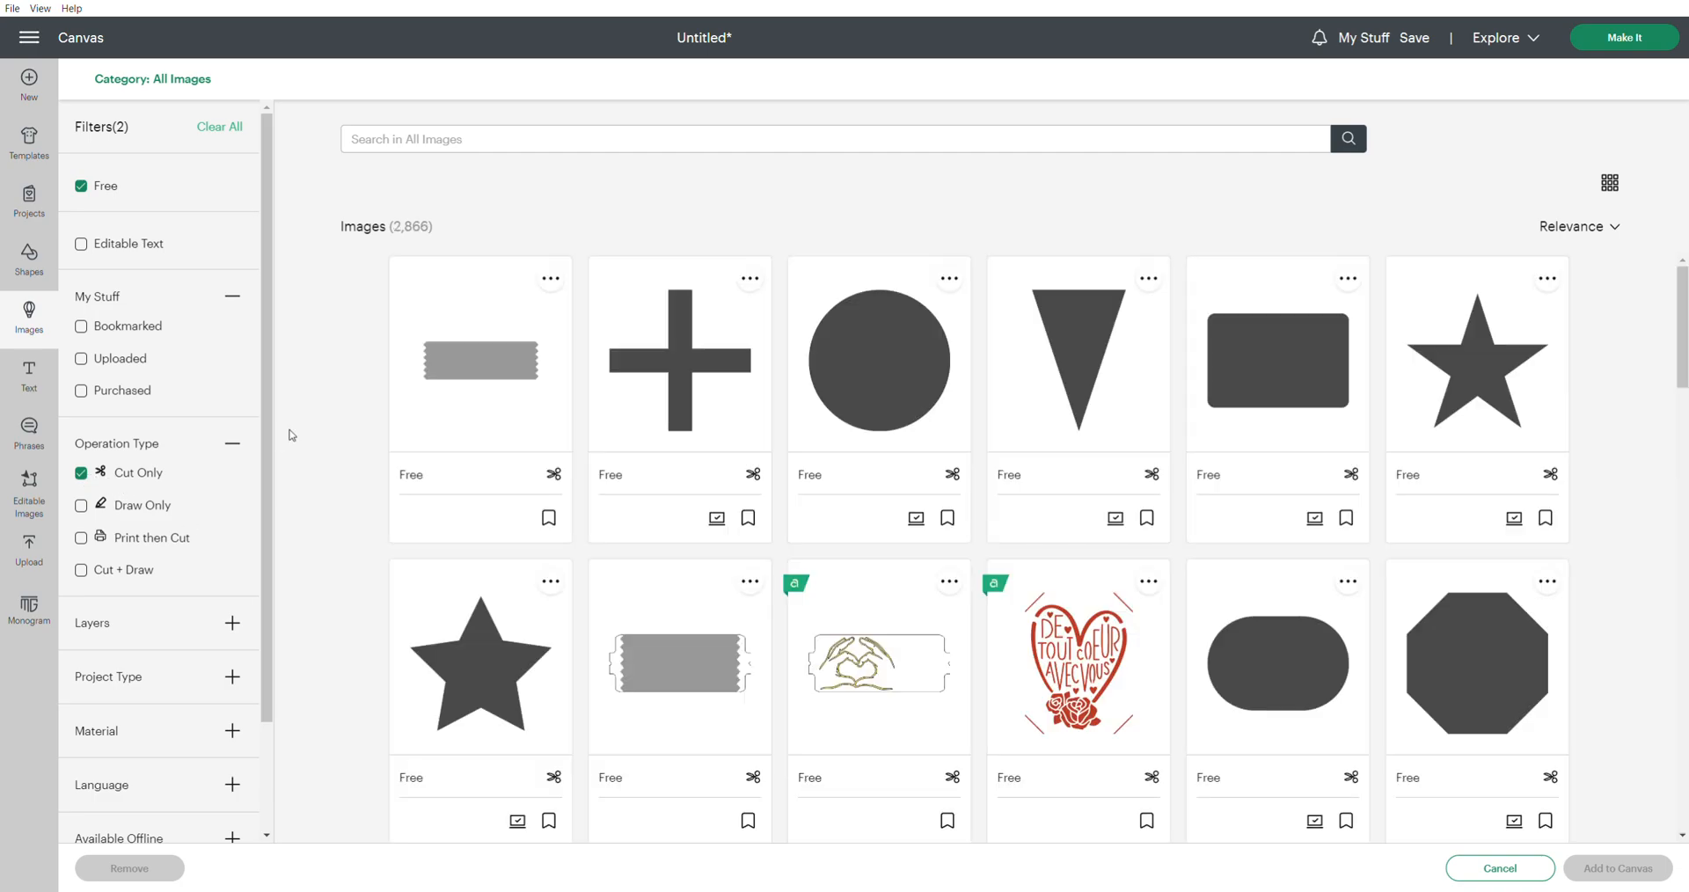
# Find the free red tulip with green leaves in the filtered images, add it to the canvas and place it beside the bear, on its right
pyautogui.scroll(-5, 867, 373)
pyautogui.scroll(-10, 907, 376)
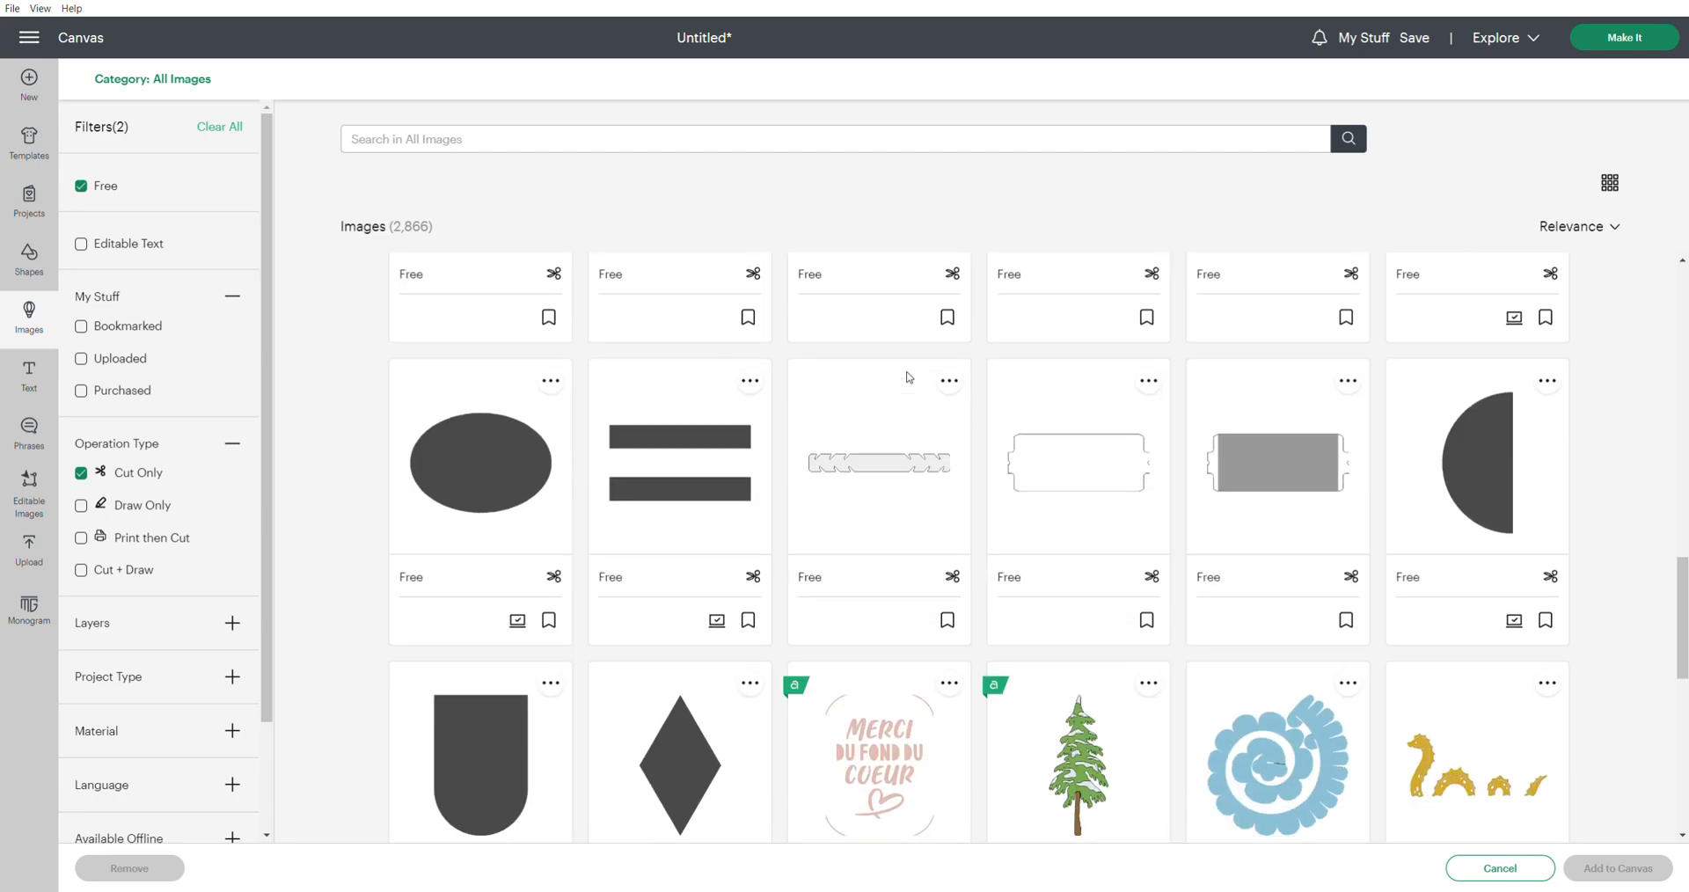
pyautogui.scroll(-10, 909, 377)
pyautogui.scroll(-1, 907, 376)
pyautogui.scroll(3, 907, 377)
pyautogui.scroll(-2, 907, 377)
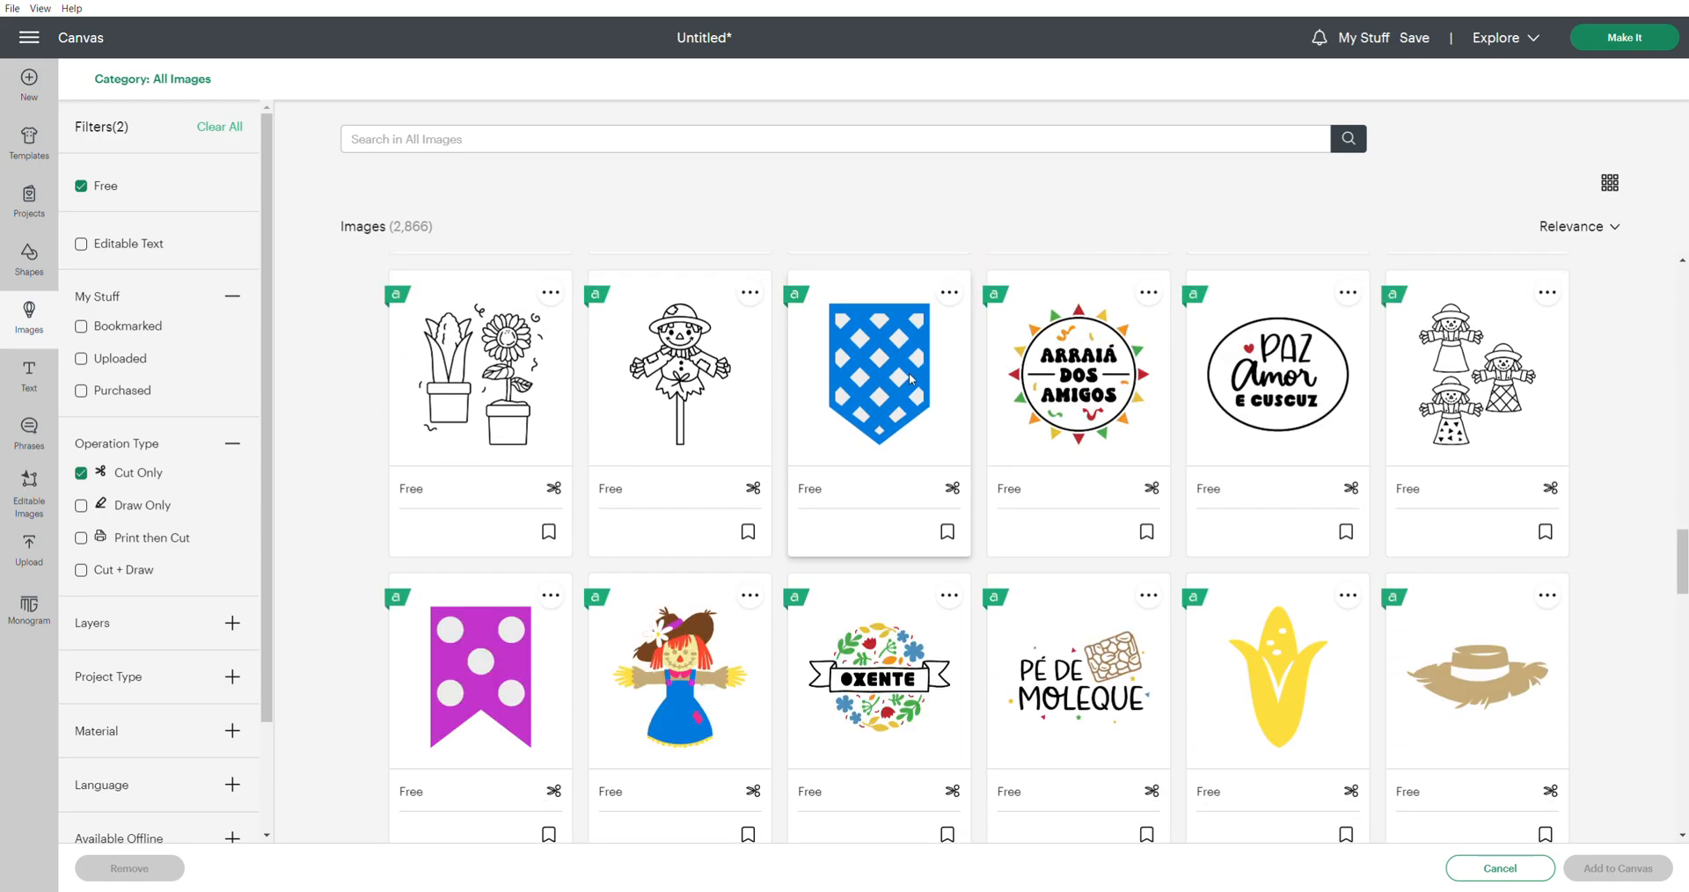
pyautogui.scroll(-10, 910, 378)
pyautogui.scroll(-1, 910, 381)
pyautogui.scroll(-5, 911, 381)
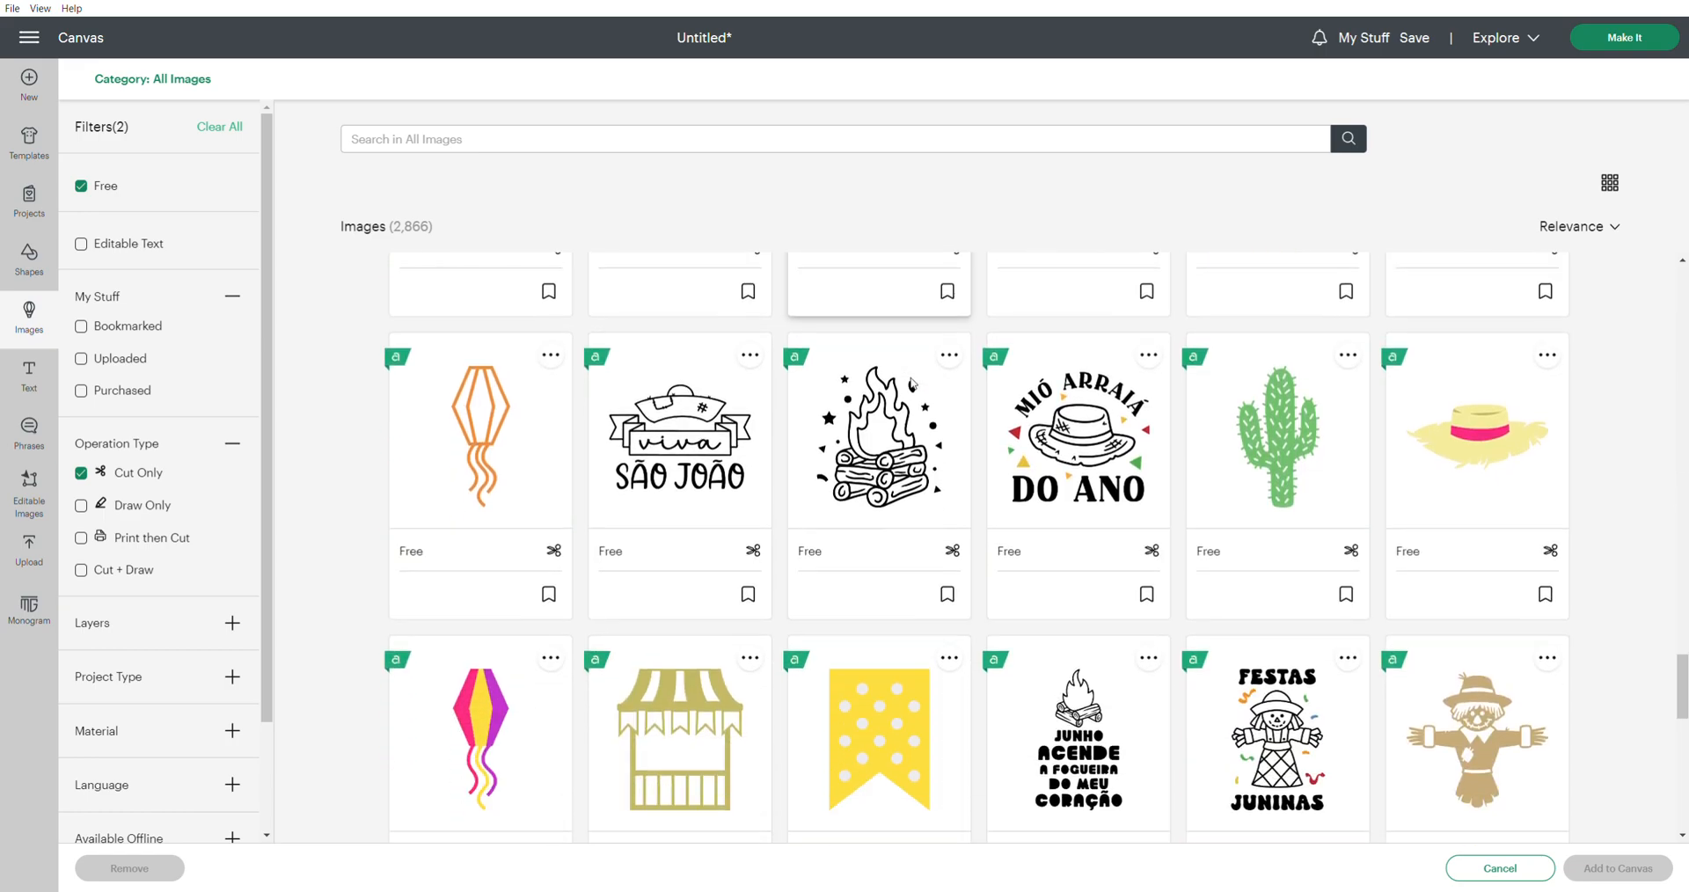
pyautogui.scroll(-7, 912, 381)
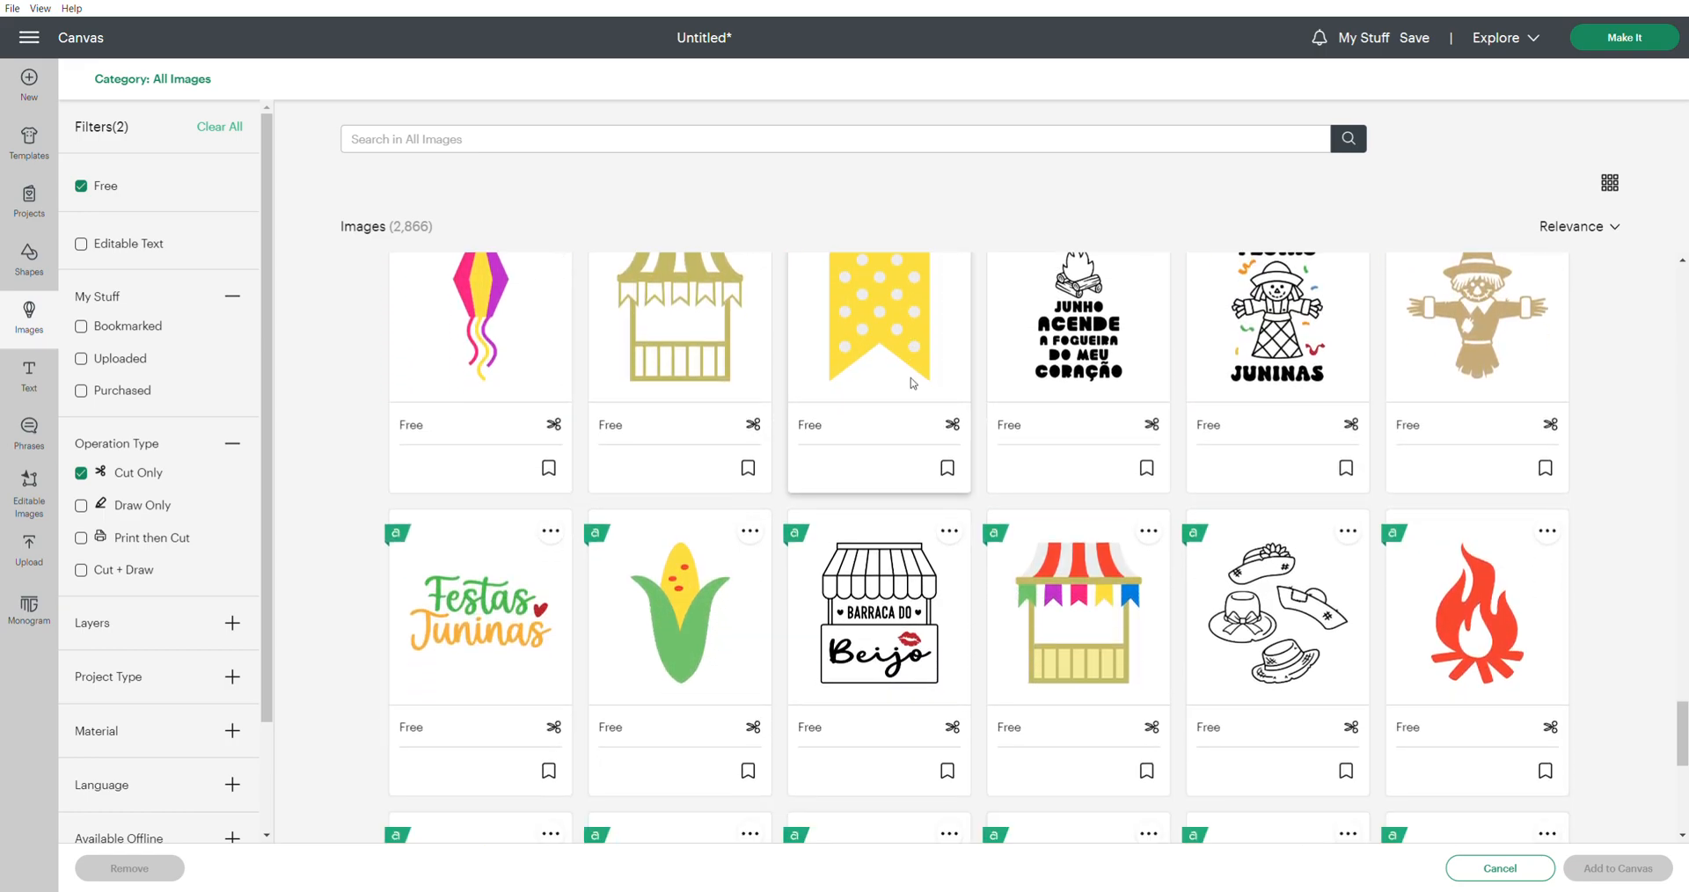
pyautogui.scroll(-4, 912, 383)
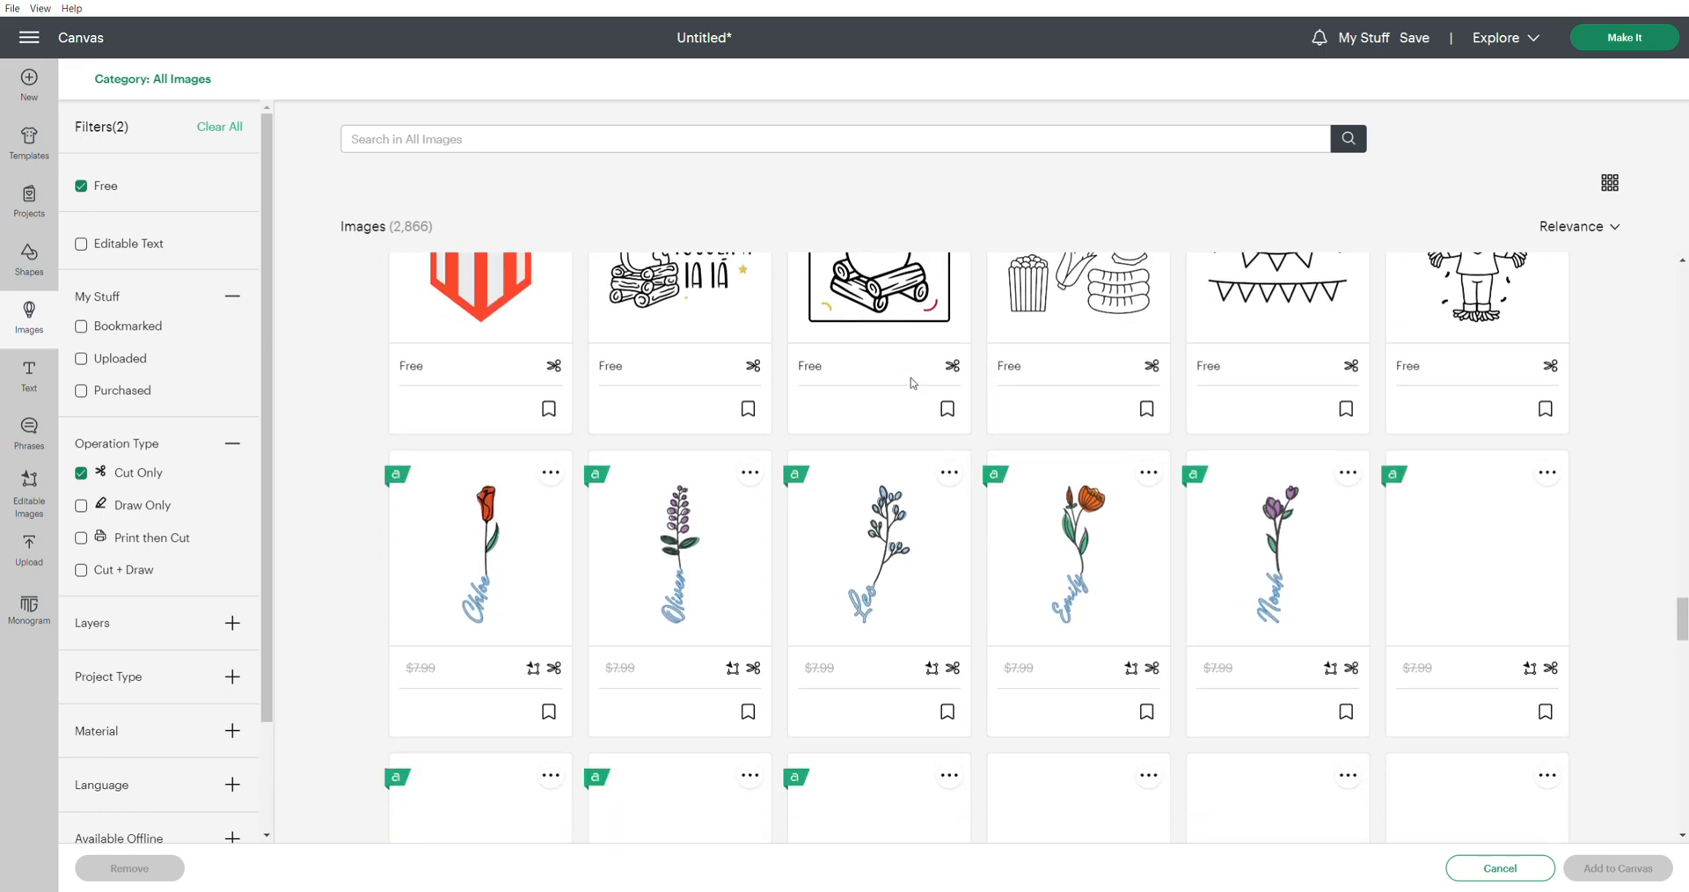
pyautogui.scroll(-7, 911, 383)
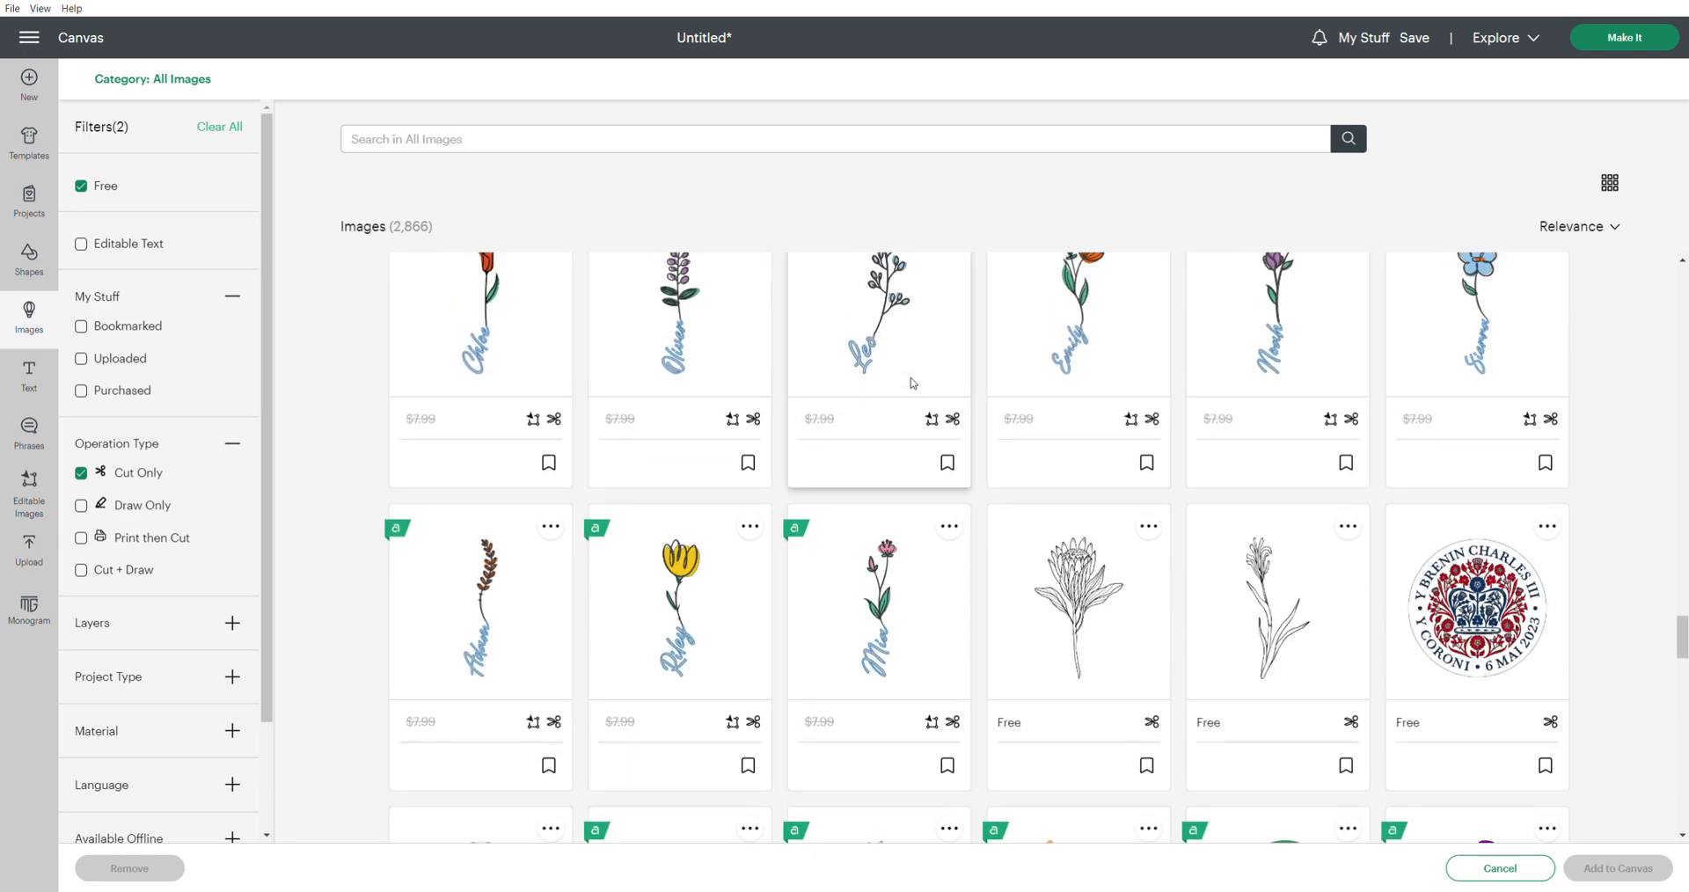
pyautogui.scroll(-3, 912, 383)
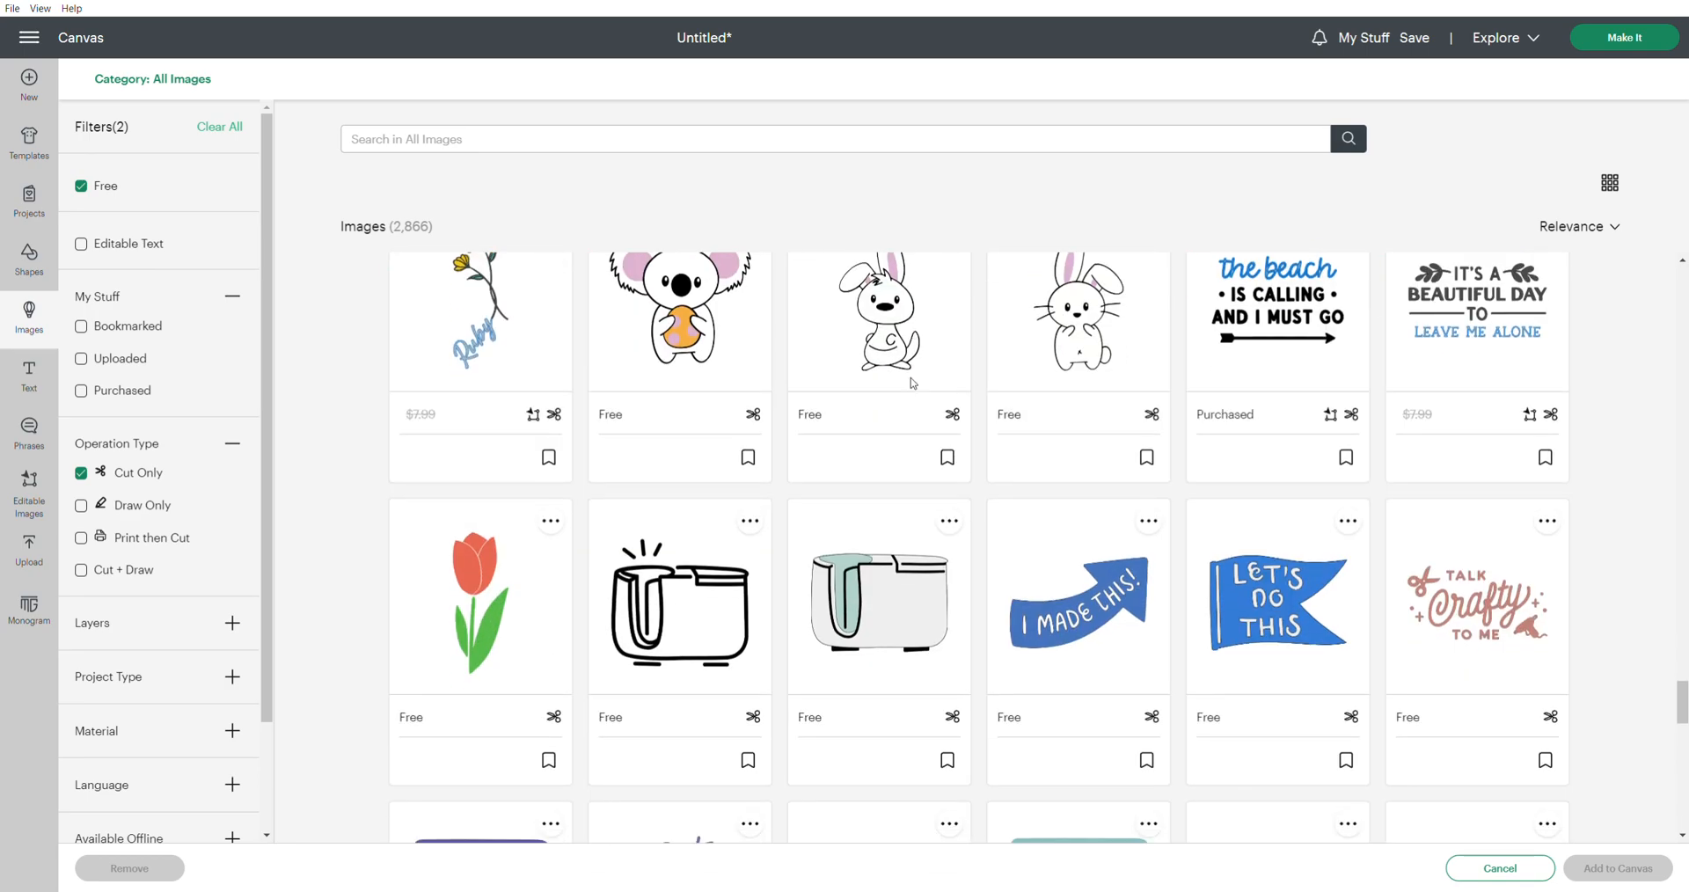
pyautogui.click(473, 574)
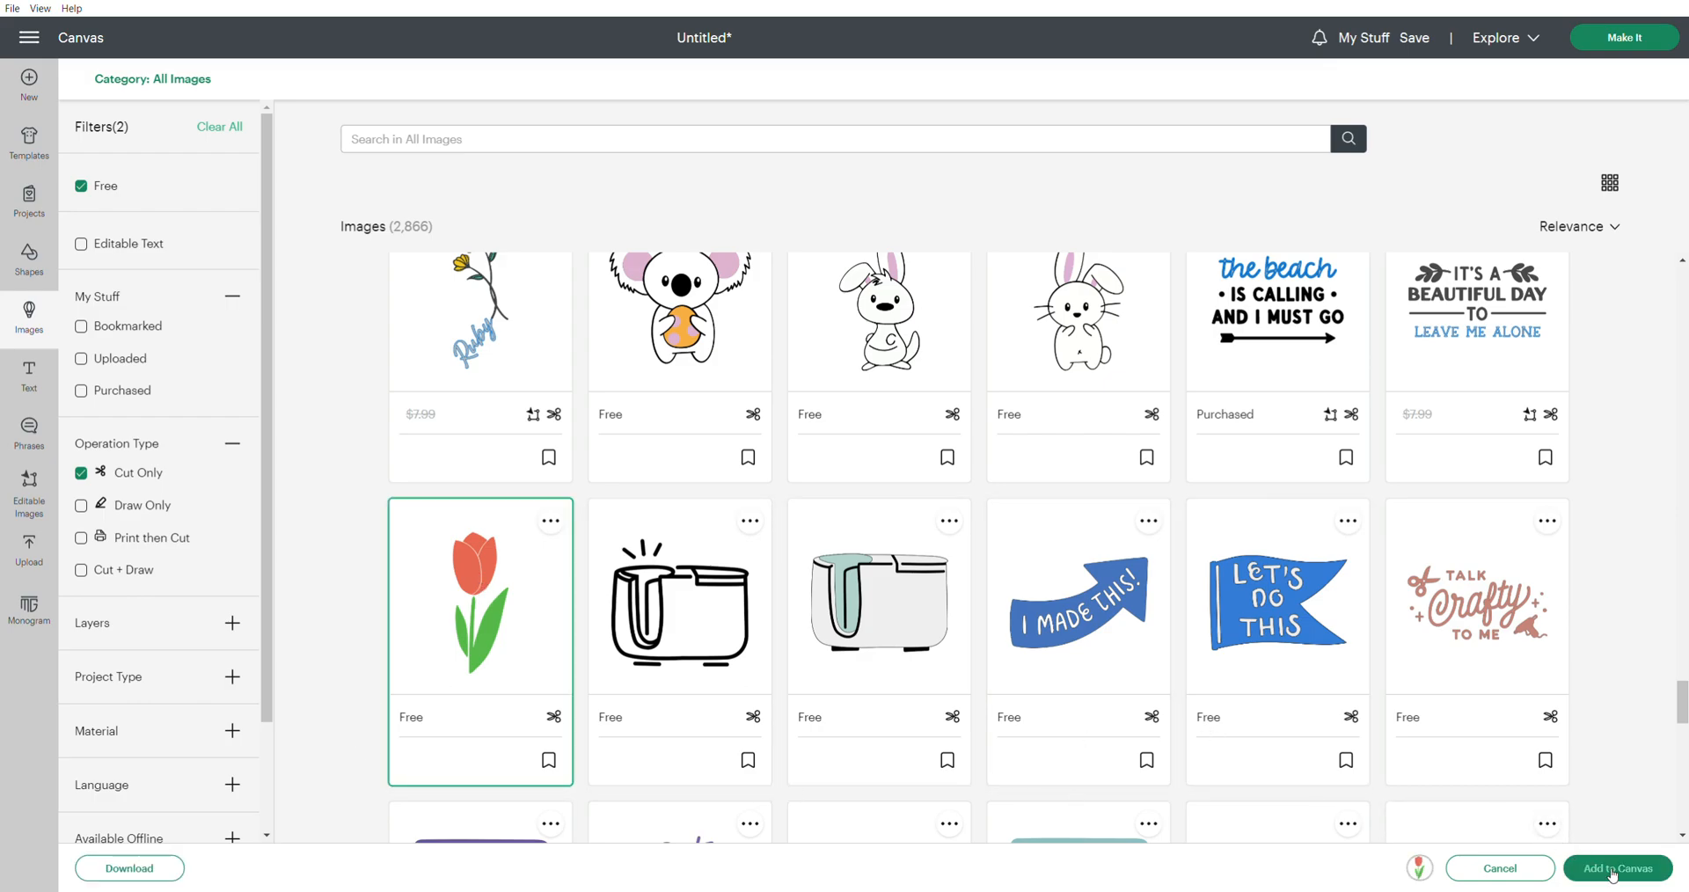
pyautogui.click(1618, 869)
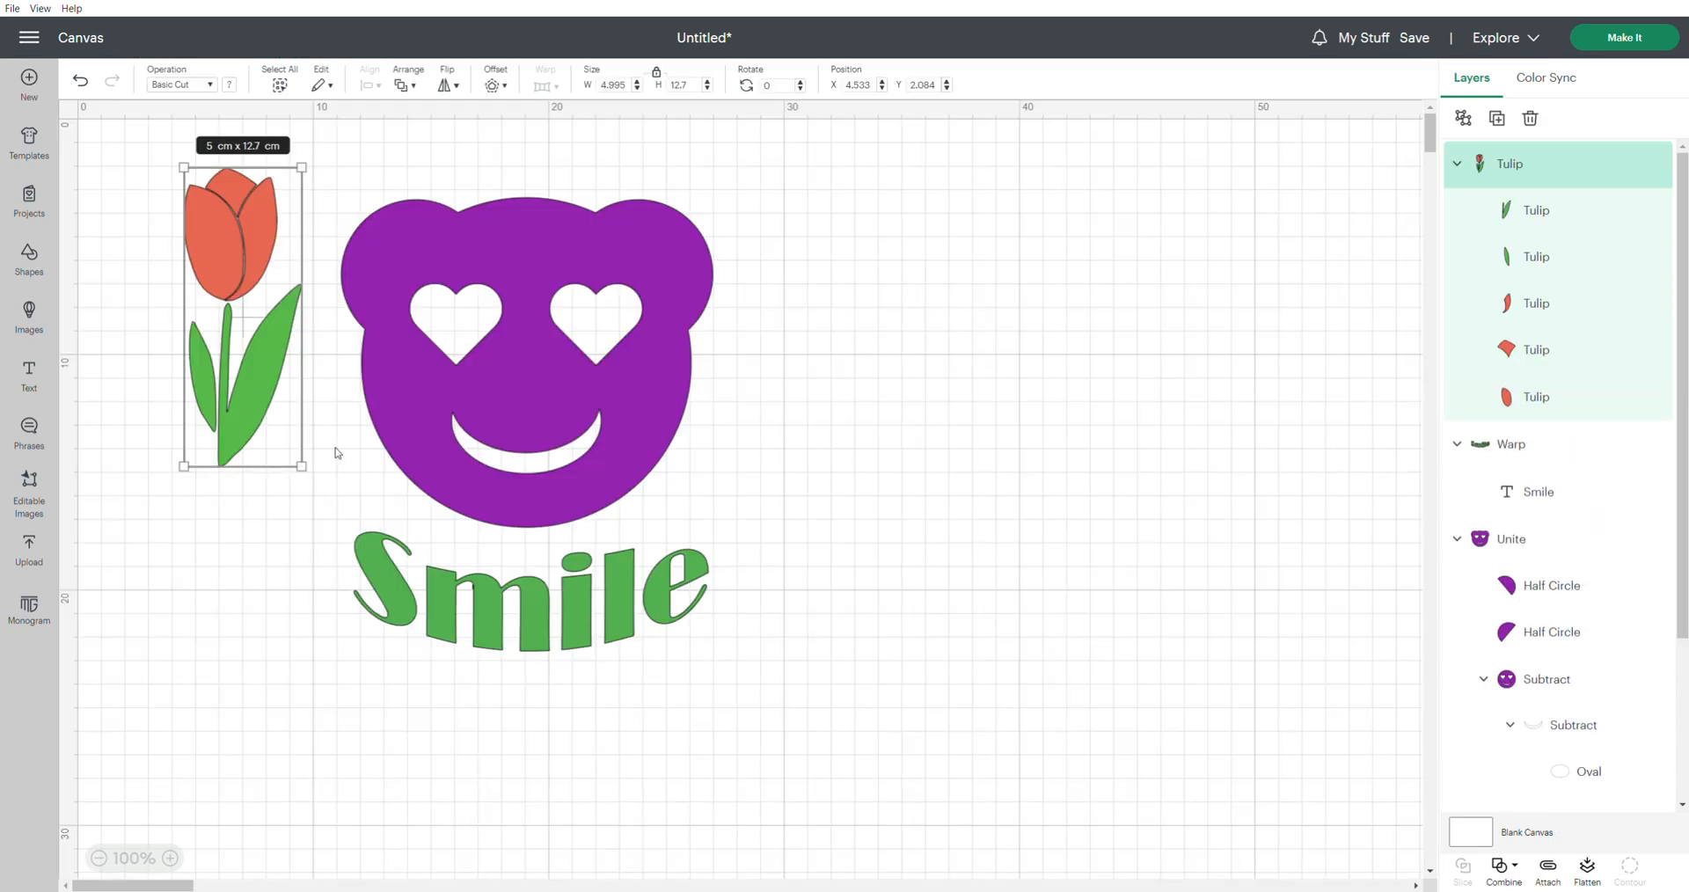
pyautogui.moveTo(250, 260); pyautogui.dragTo(805, 358)
pyautogui.click(963, 399)
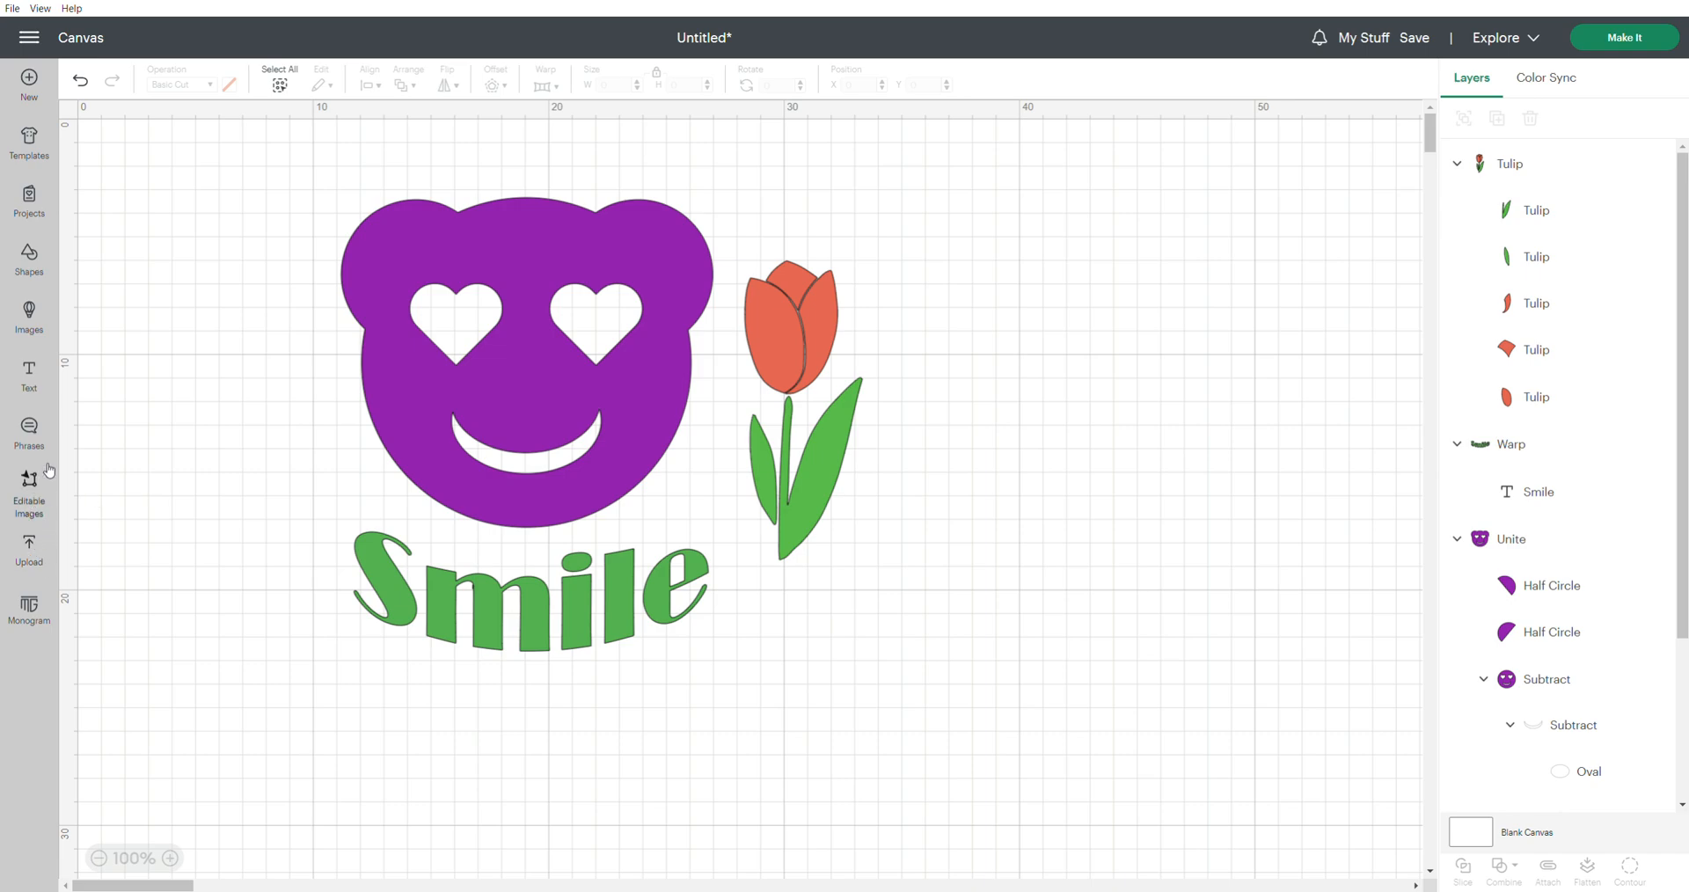
# Add the solid black sitting cat silhouette from the recent uploads to the canvas
pyautogui.click(33, 551)
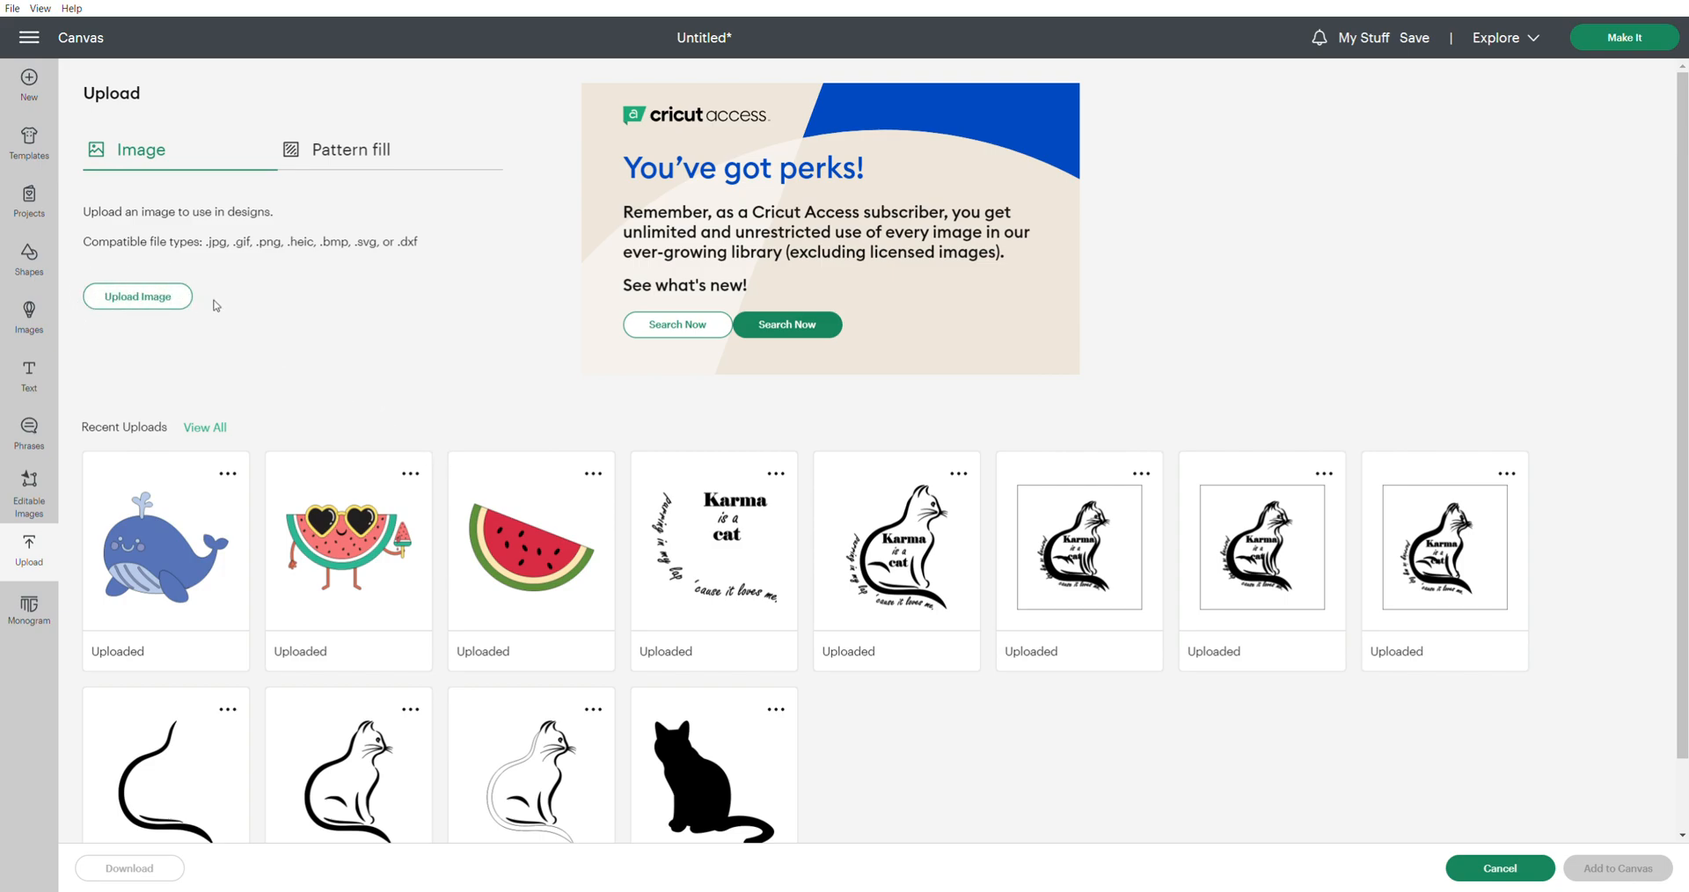
pyautogui.scroll(-1, 555, 365)
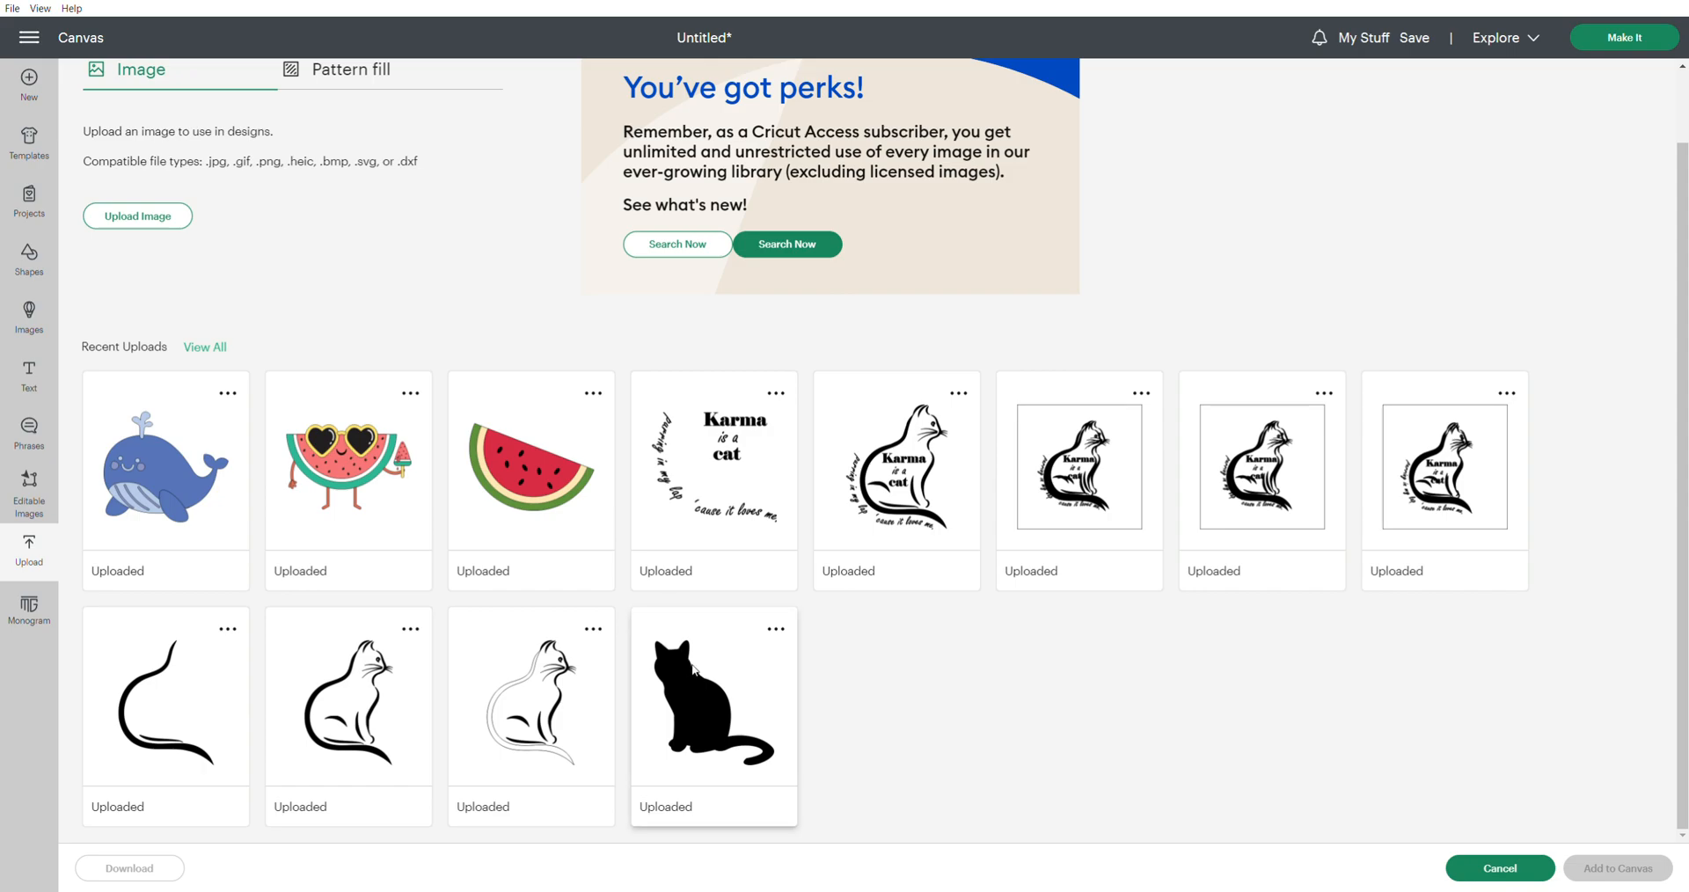
pyautogui.click(694, 699)
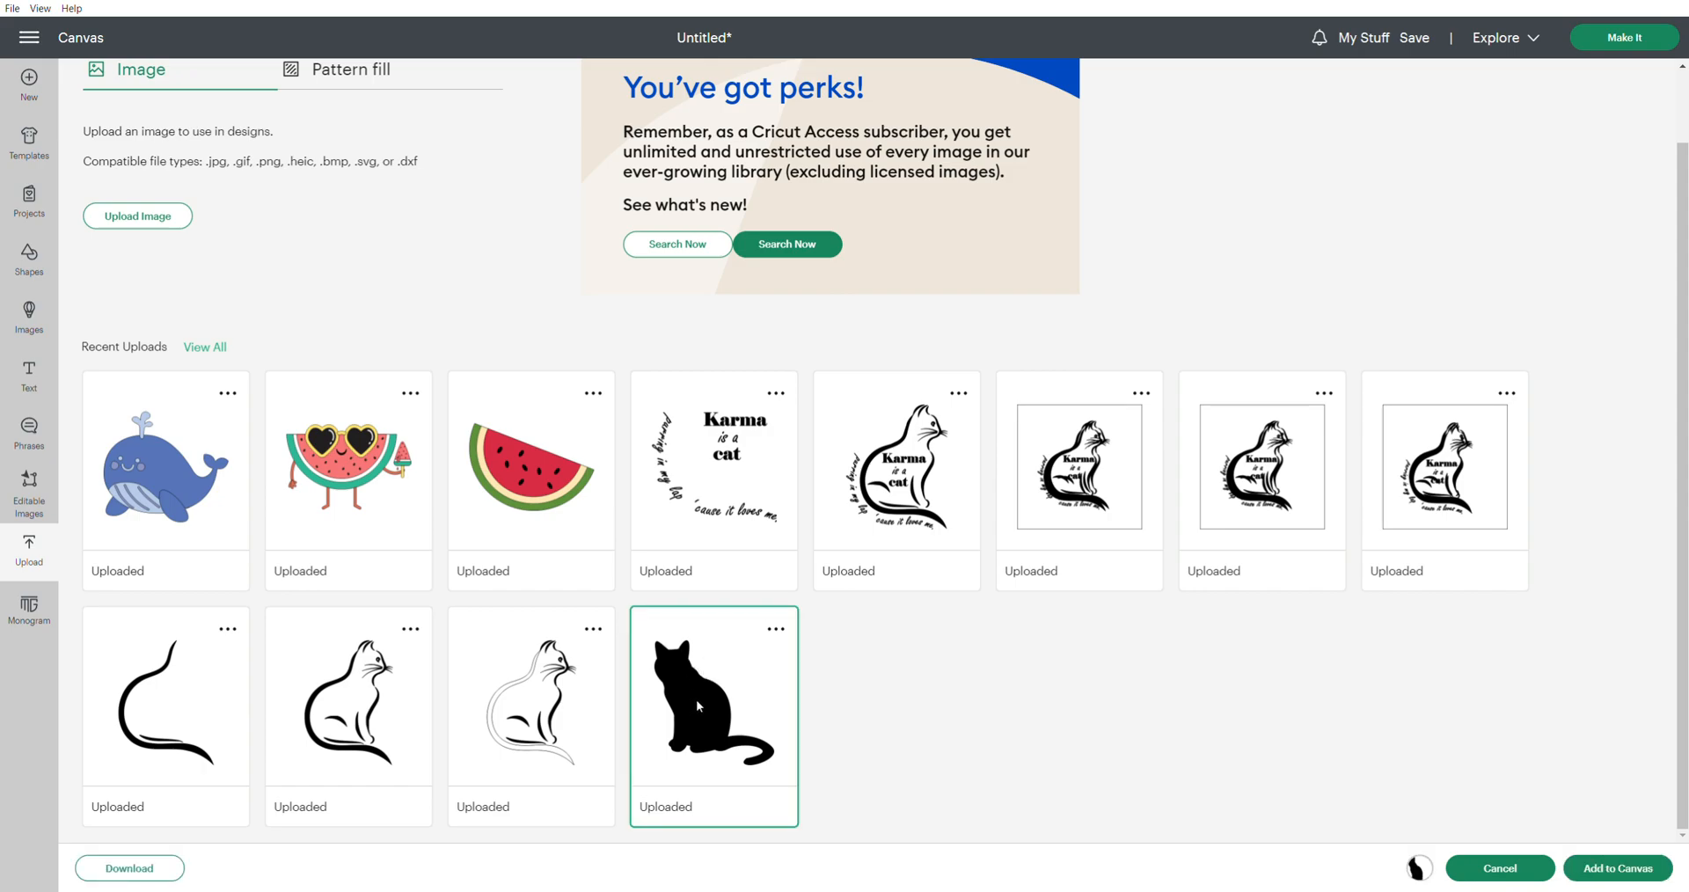
pyautogui.click(1620, 870)
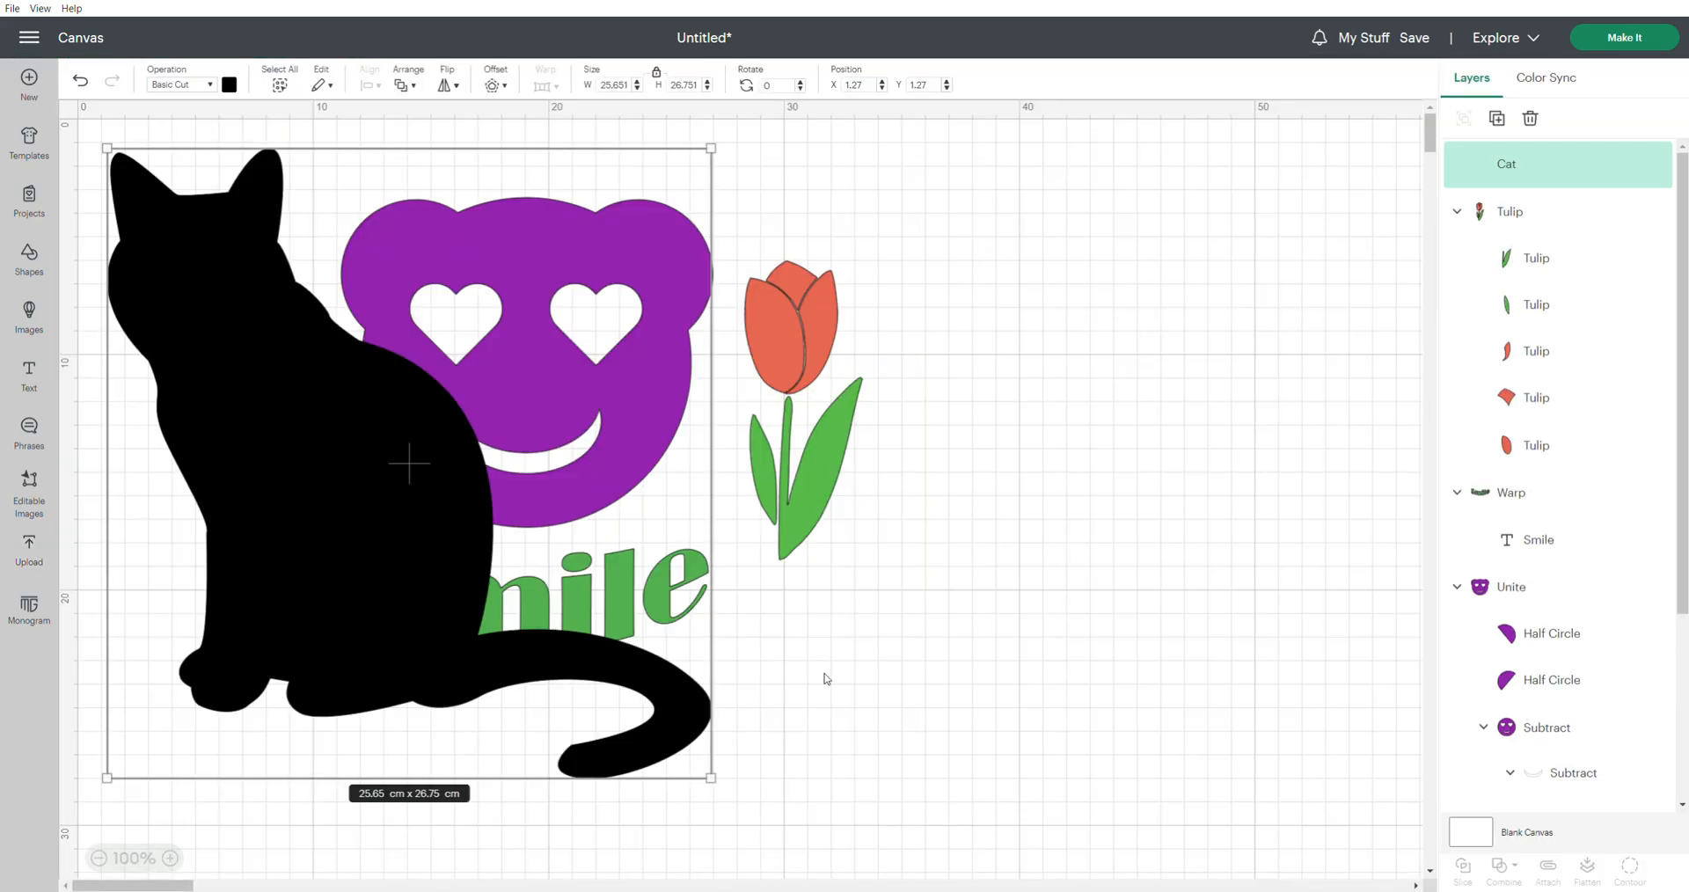
# Shrink the black cat to about 12.94 × 13.49 cm and move it right of the tulip, to about X 37.71, Y 7.86 cm
pyautogui.moveTo(725, 156); pyautogui.dragTo(346, 486)
pyautogui.moveTo(268, 625); pyautogui.dragTo(1127, 450)
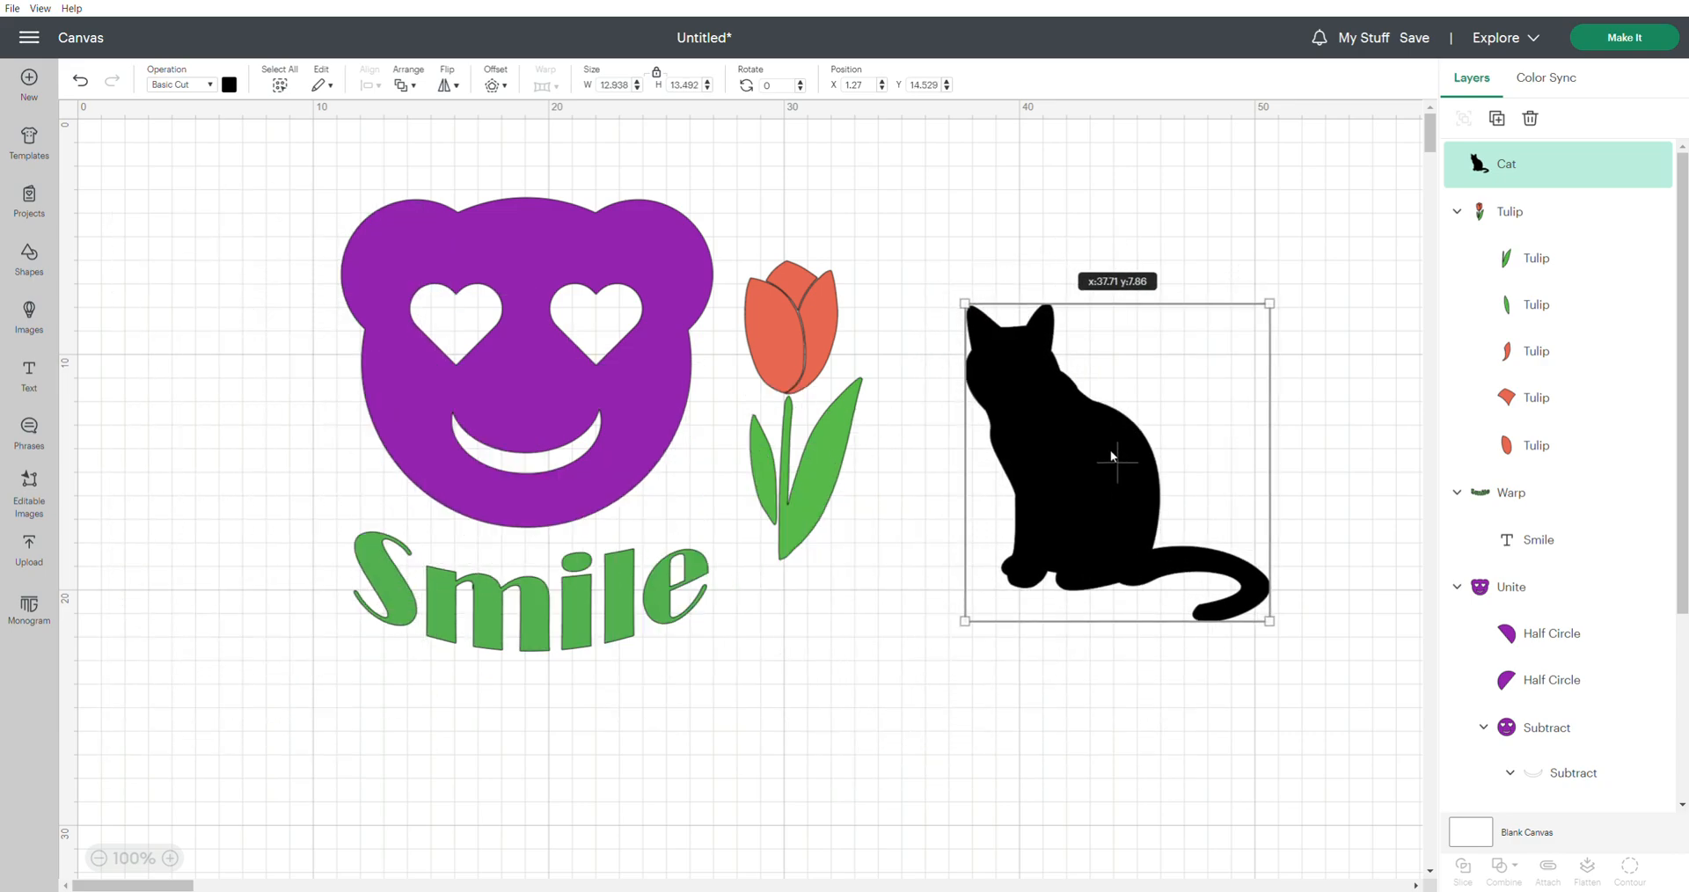
pyautogui.click(923, 633)
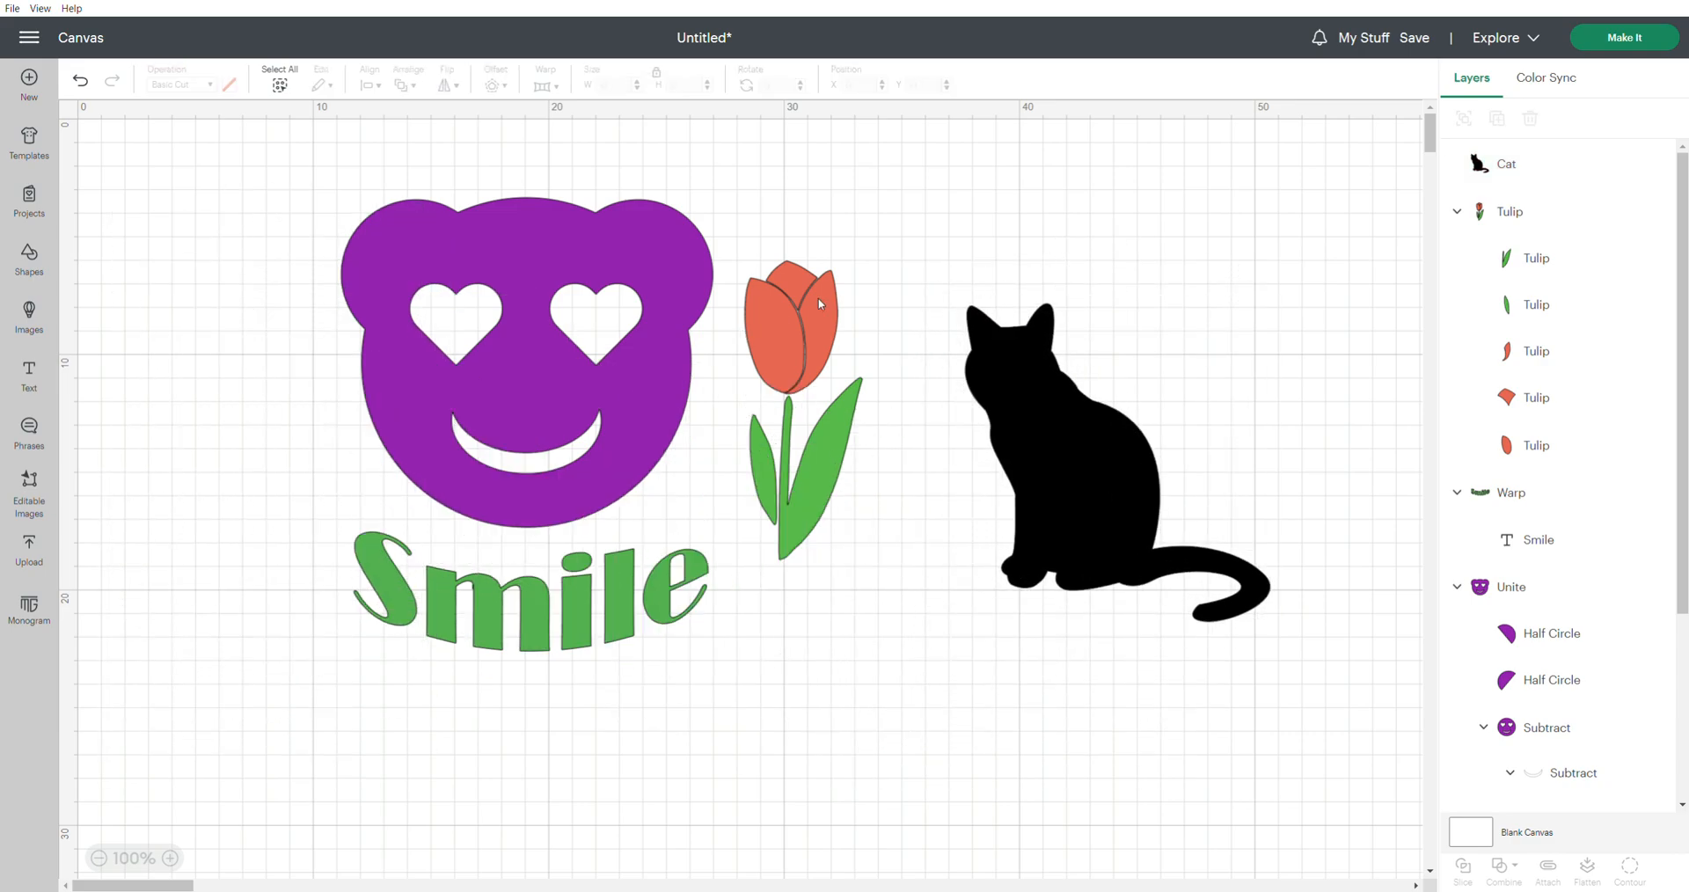